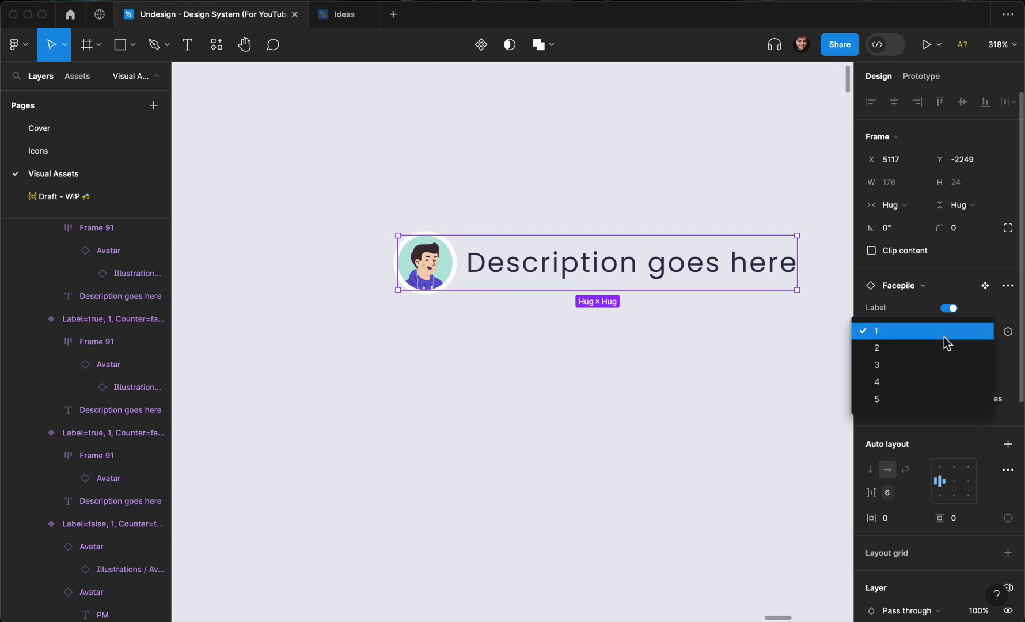
- Set the Facepile preview to Number 2 with the +5 counter on, and start editing its label
left_click(943, 347)
scroll(638, 336, "down", 2)
scroll(638, 335, "down", 1)
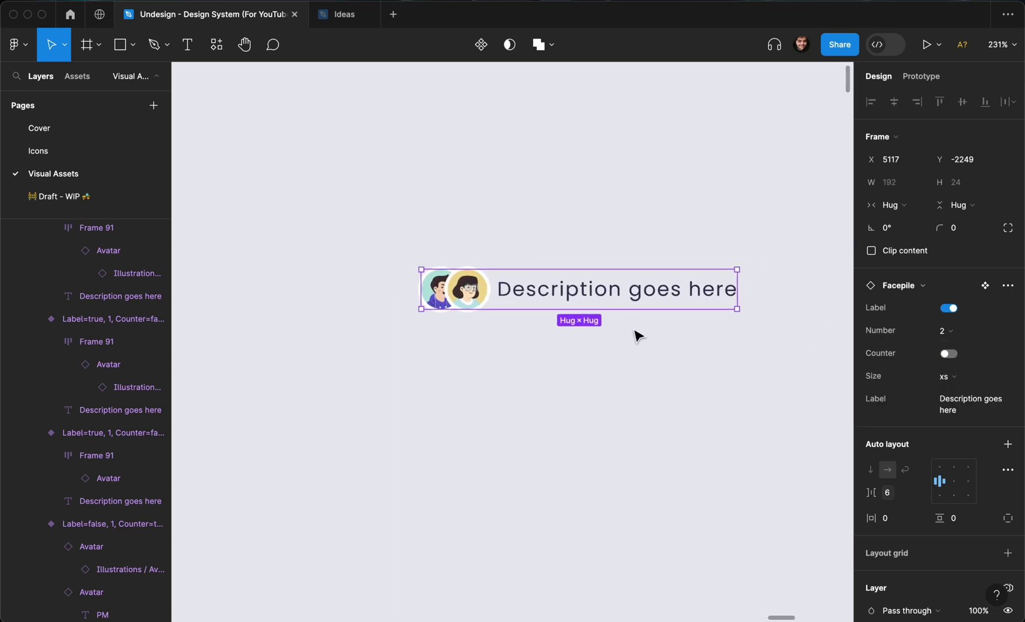
left_click(950, 354)
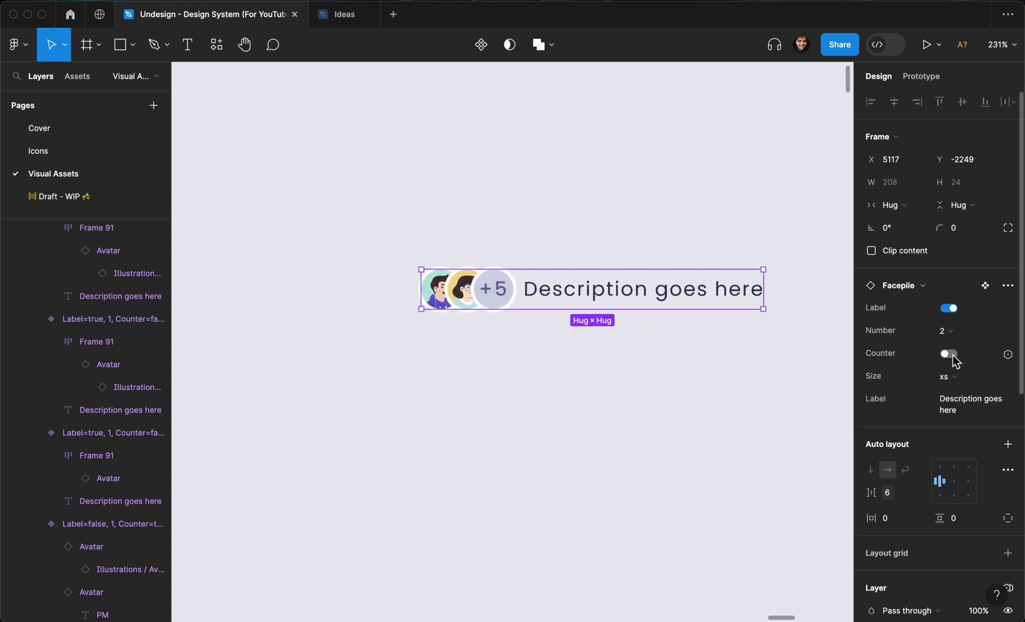
left_click(960, 401)
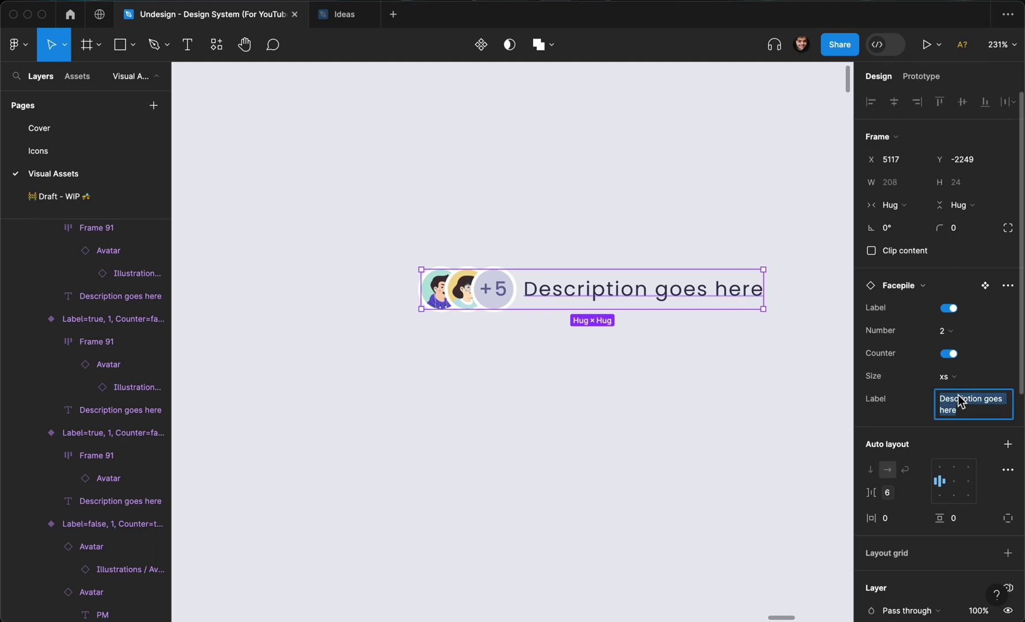
type("+")
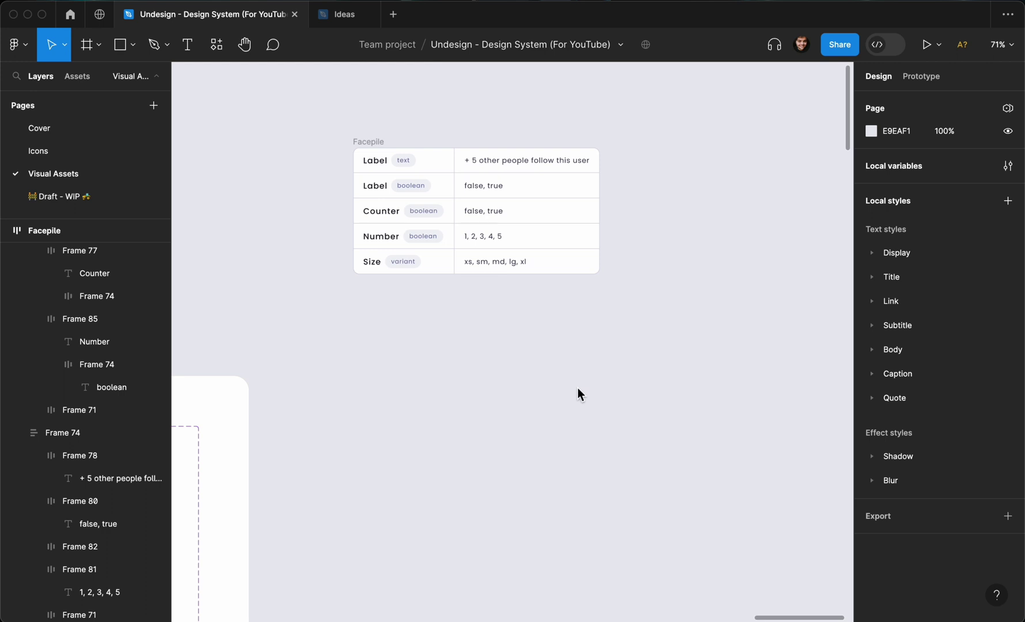
scroll(578, 394, "left", 2)
left_click(406, 147)
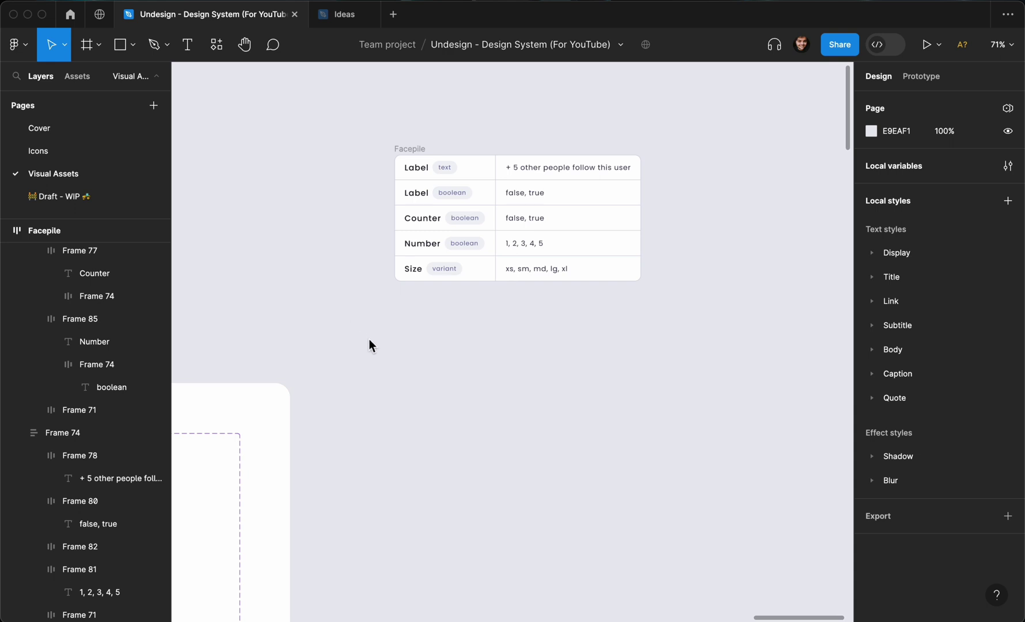
key("shift+i")
- Search the resources for 'avatar' and place the Avatar component on the canvas
left_click(402, 119)
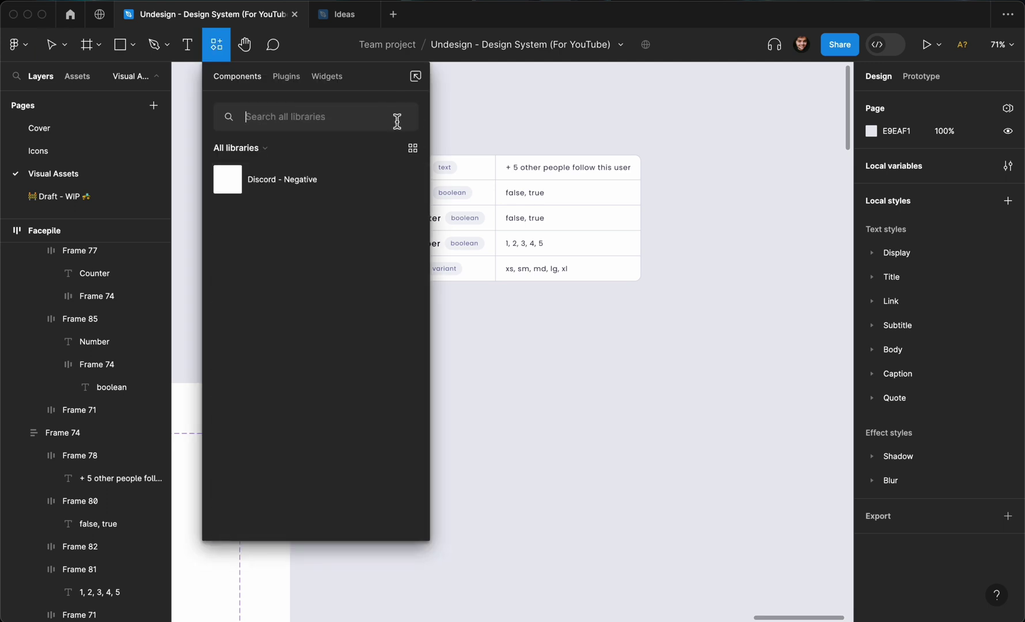
type("avatar")
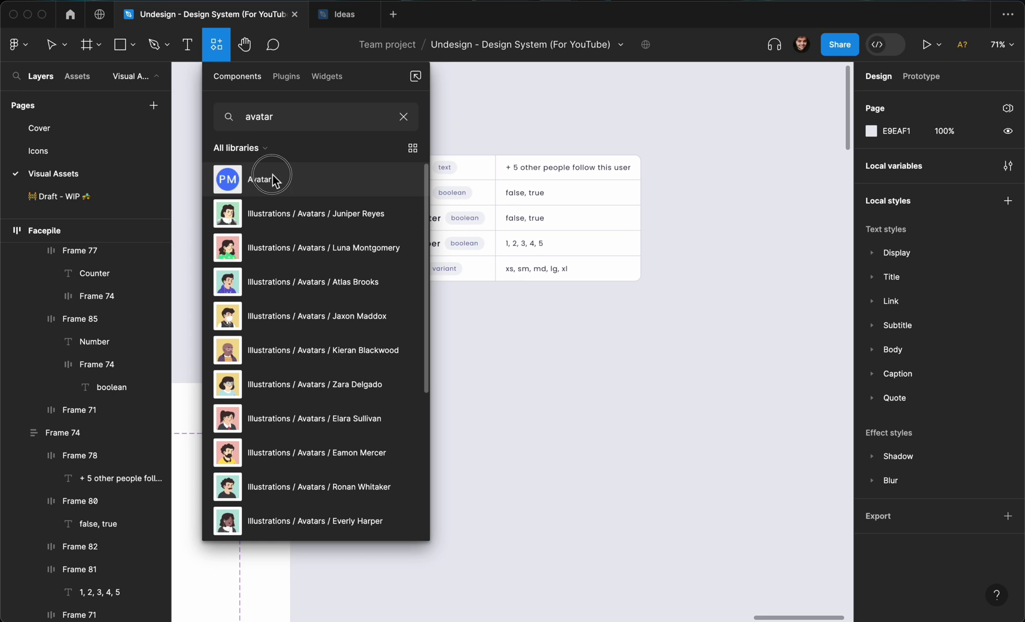
left_click_drag(272, 179, 491, 324)
- Position the PM avatar just below the Size row of the property table
left_click(495, 323)
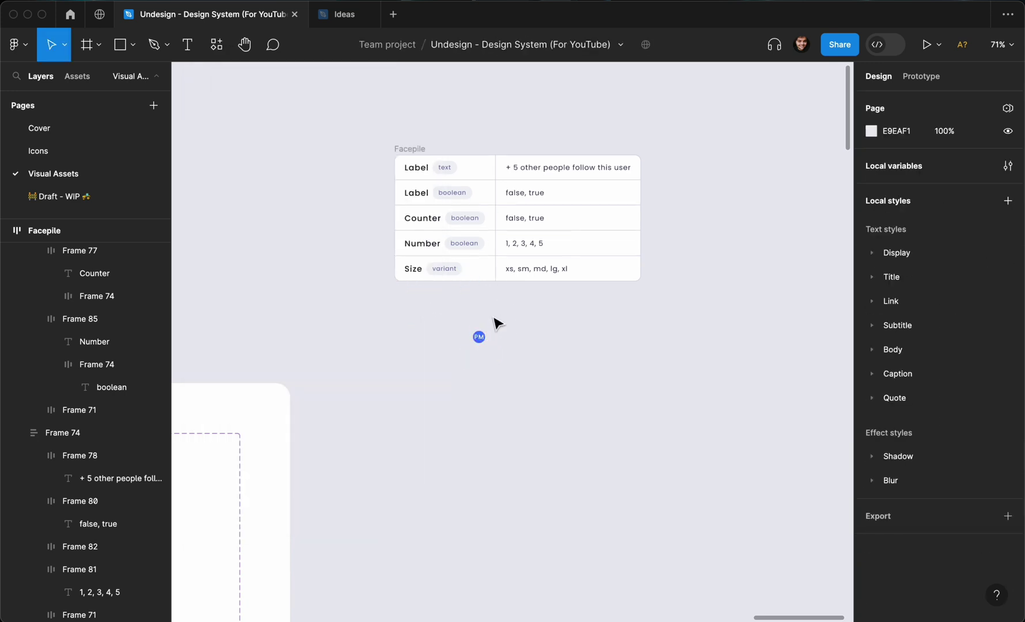
scroll(494, 323, "up", 5)
scroll(496, 322, "up", 2)
left_click(455, 410)
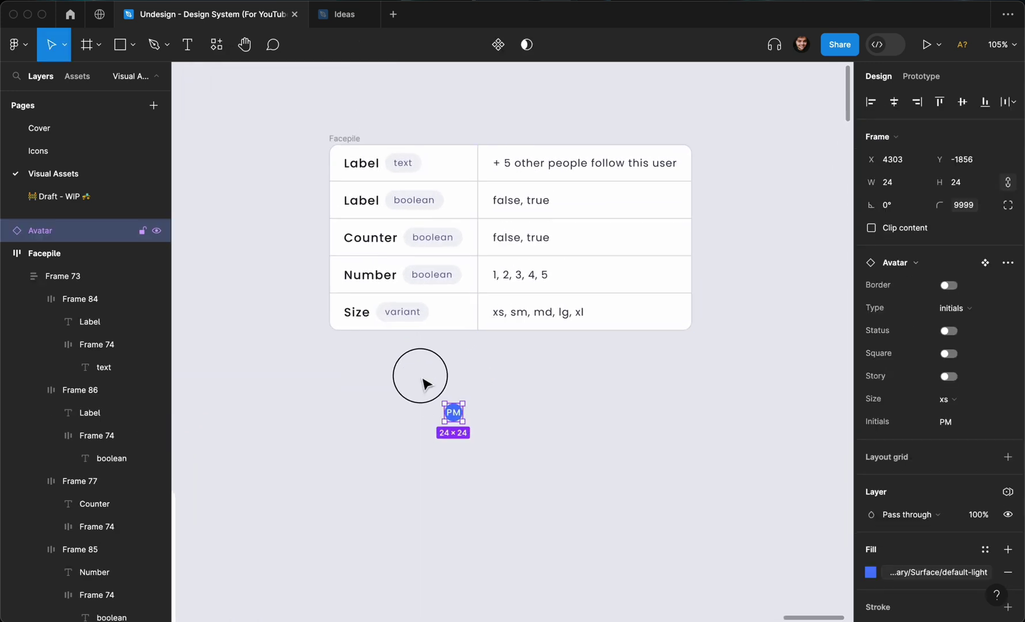
left_click_drag(423, 383, 370, 363)
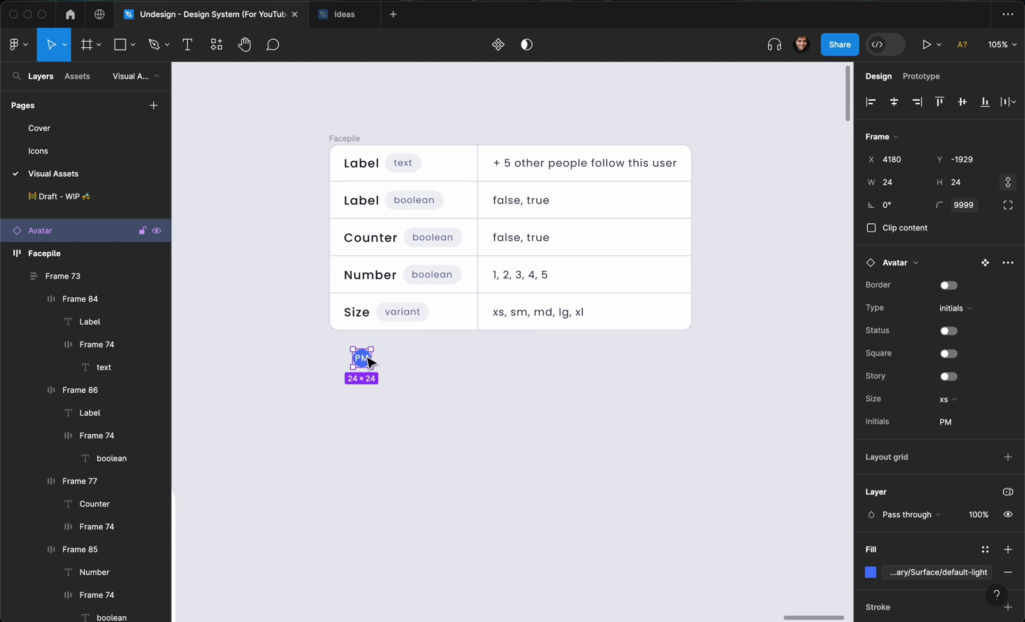
scroll(368, 362, "up", 2)
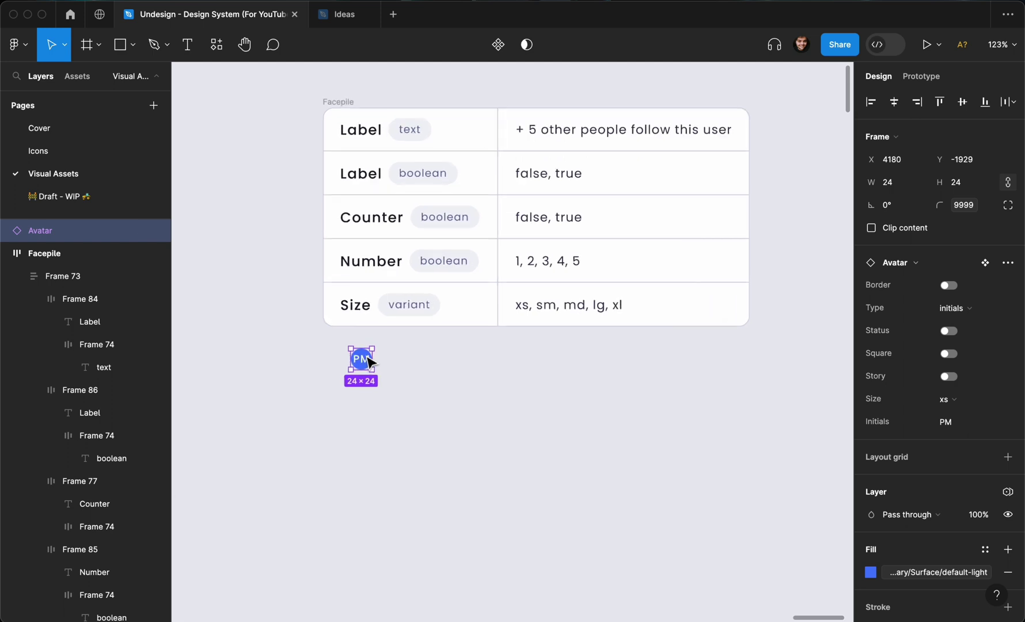
left_click_drag(367, 363, 364, 383)
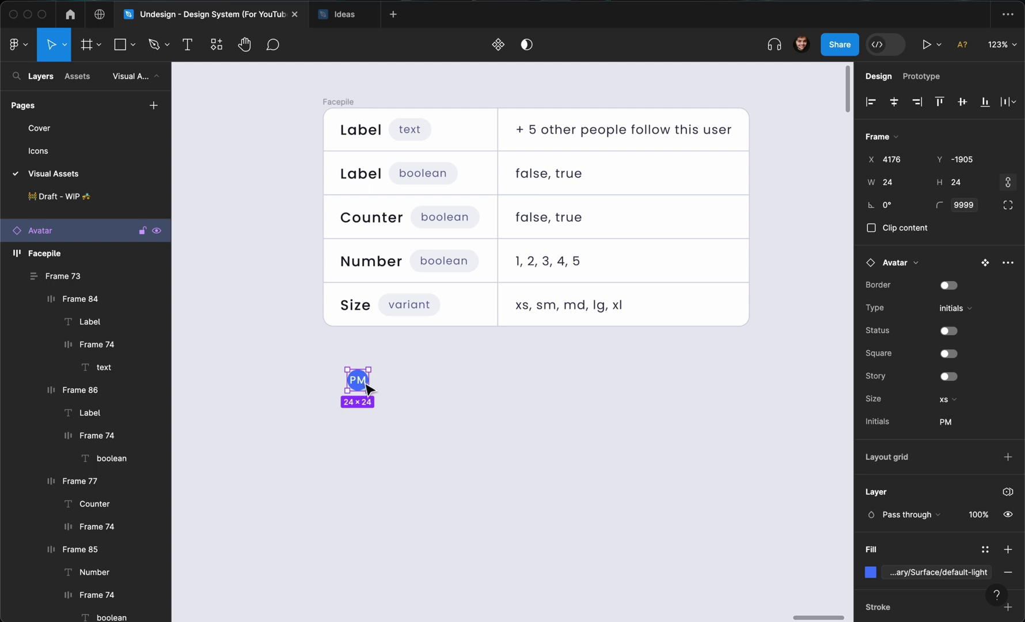
scroll(370, 380, "up", 3)
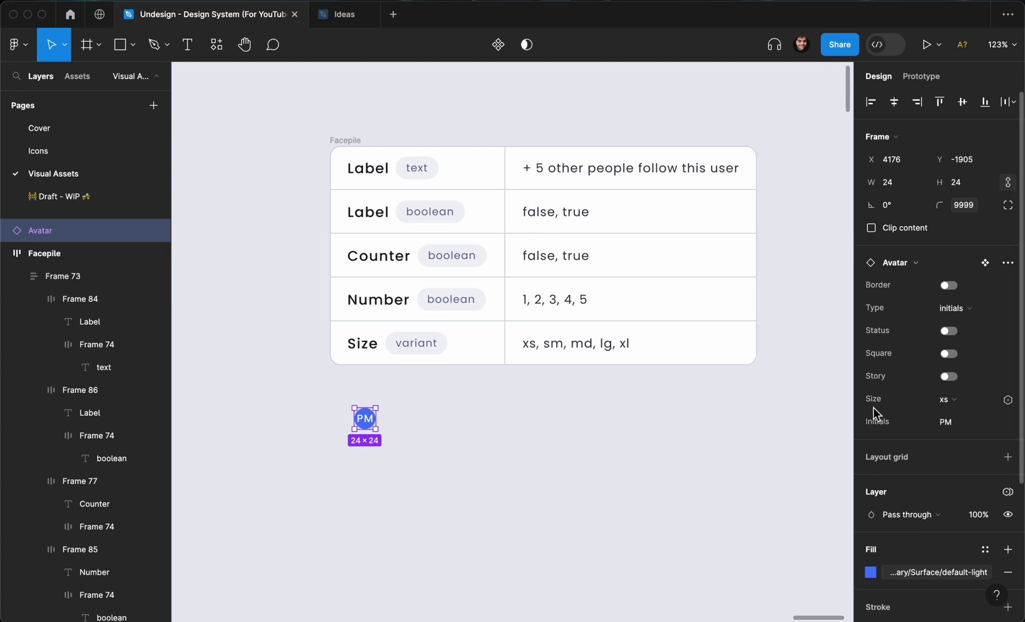
- Change the Avatar's type to illustration
left_click(964, 309)
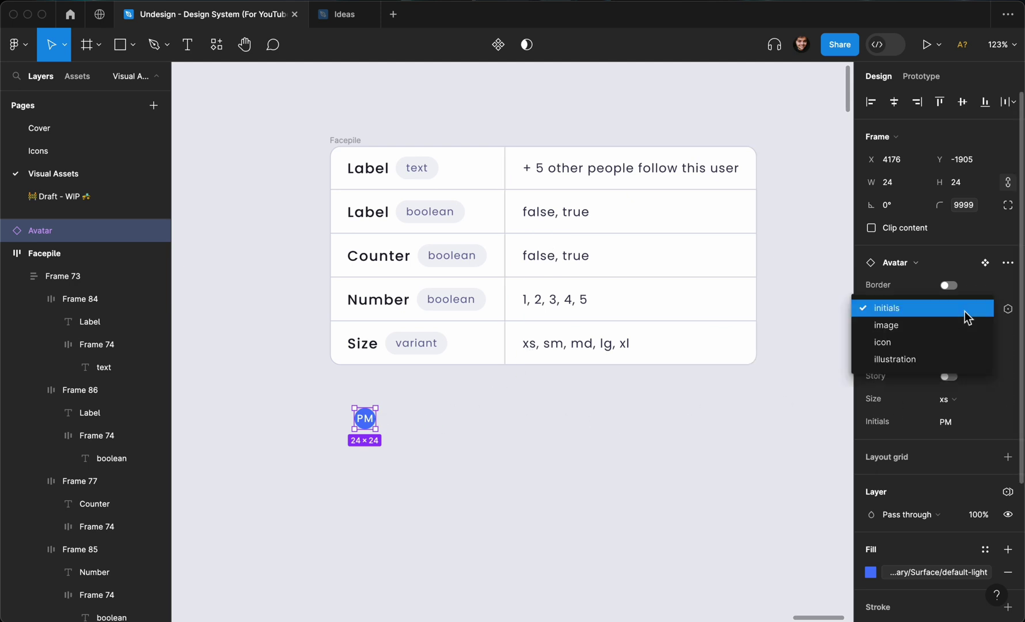
left_click(931, 359)
scroll(371, 424, "up", 3)
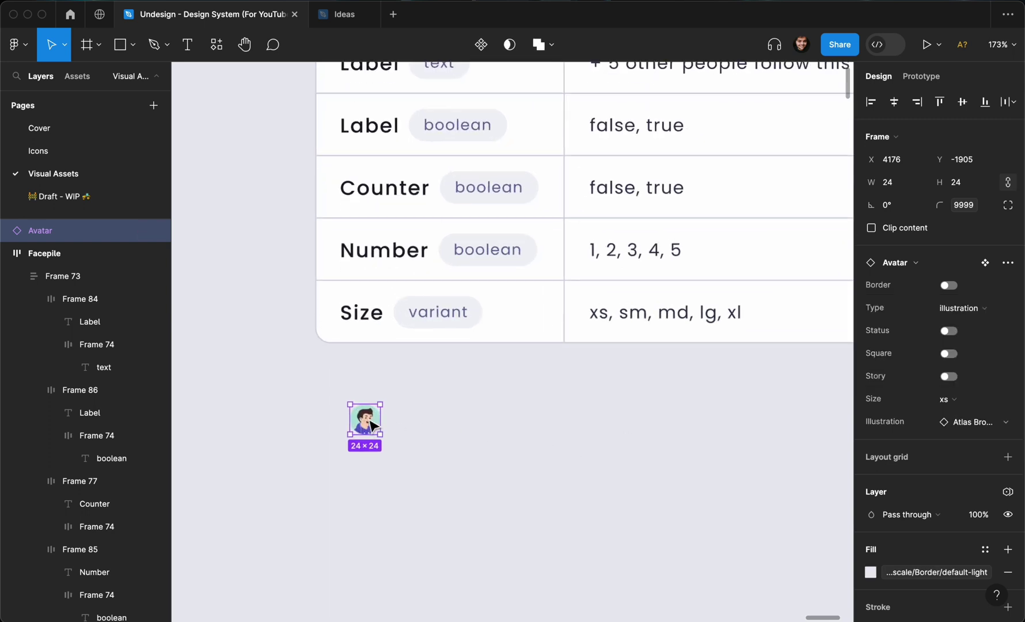
scroll(371, 426, "down", 2)
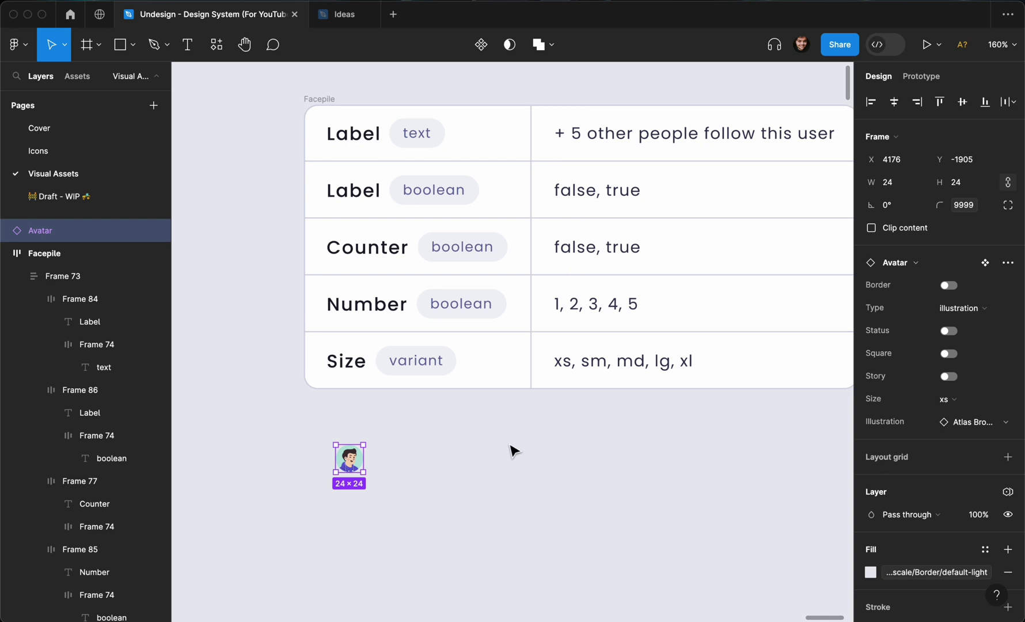
- Duplicate the illustrated avatar right beside itself and select both avatars
left_click_drag(353, 459, 372, 461, "alt")
scroll(372, 461, "up", 4)
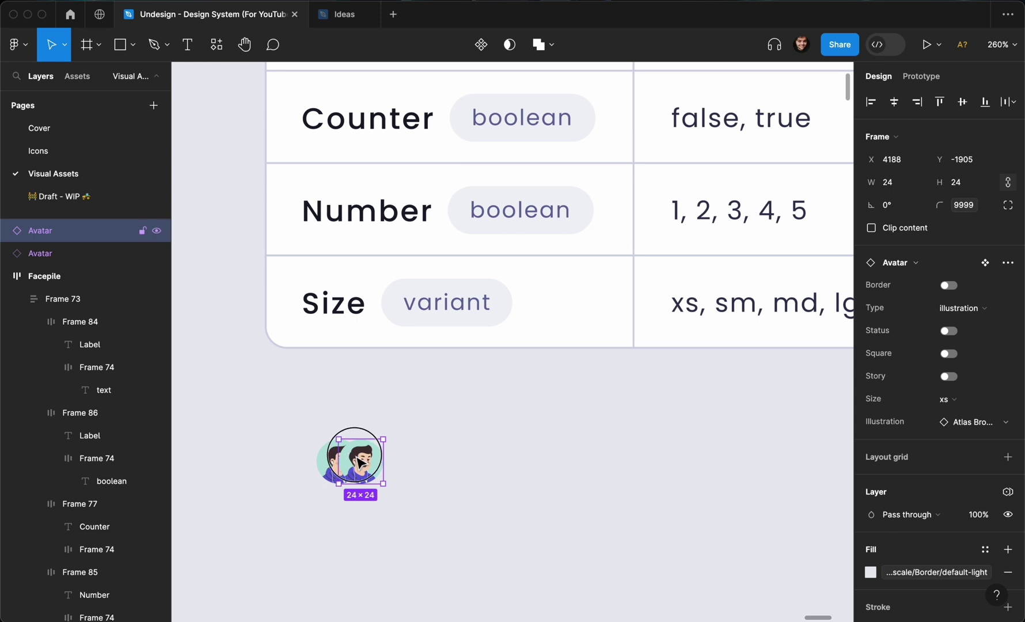
left_click_drag(359, 463, 378, 463)
left_click_drag(276, 416, 406, 504)
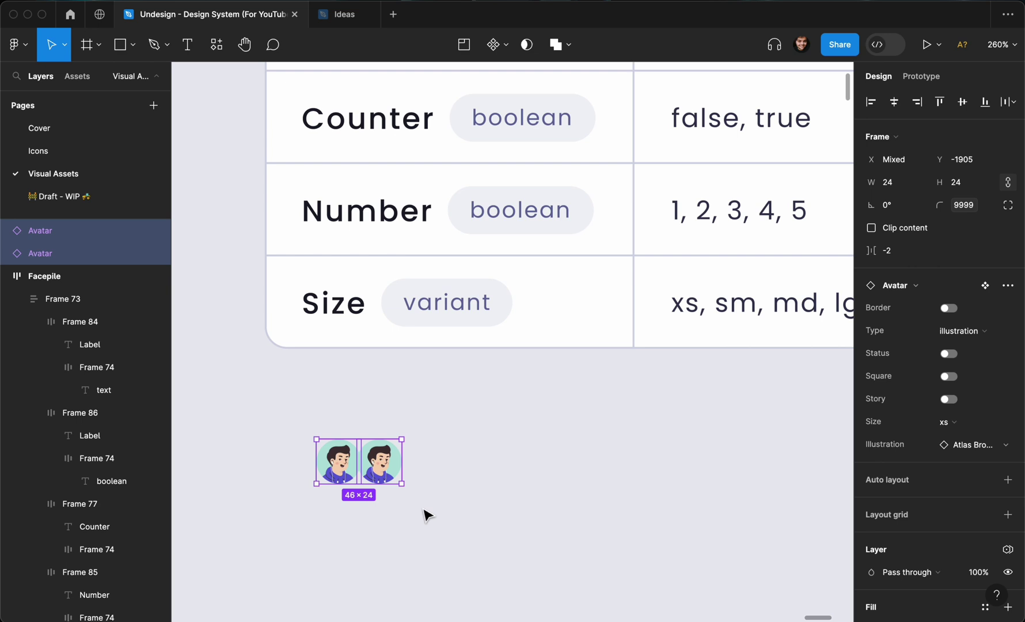
- Wrap both avatars in a horizontal auto layout with a -8 gap so they overlap
key("shift+a")
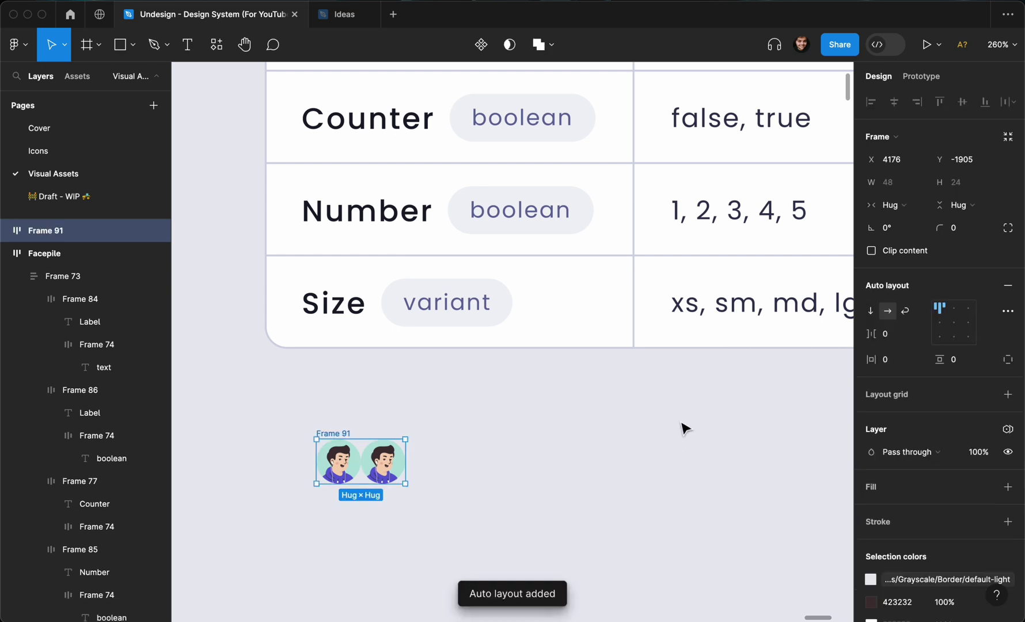
left_click(894, 338)
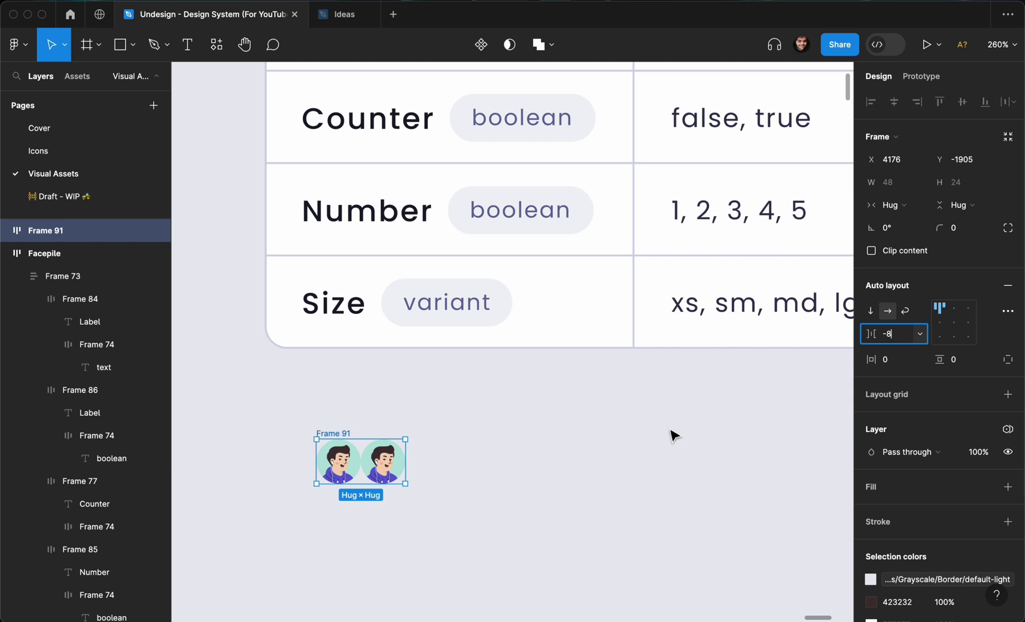
key("Return")
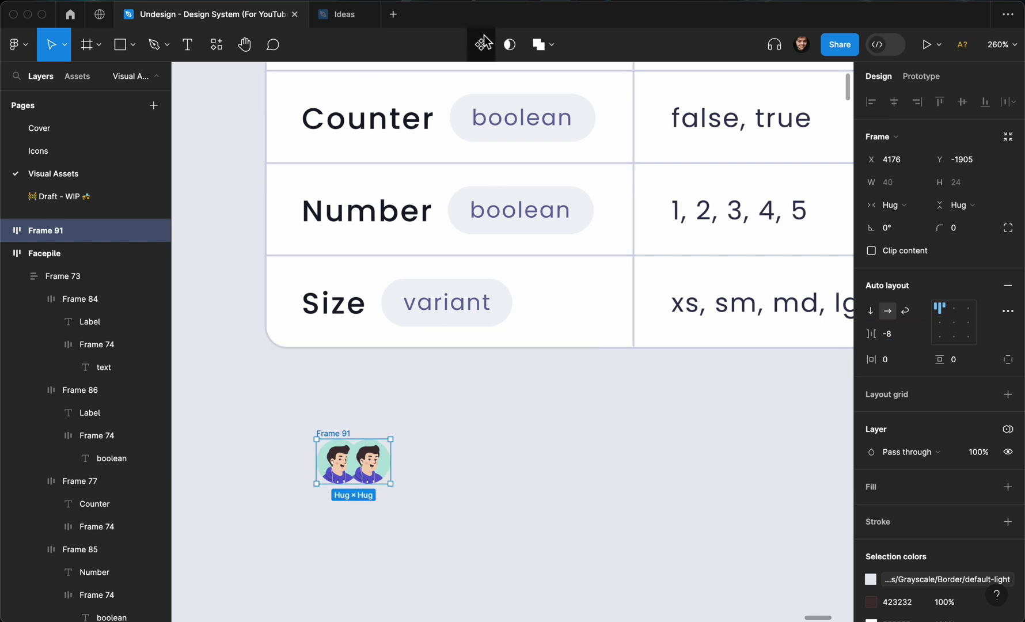
- Convert the avatar row into a component and name it 'Facepile'
key("super+alt+k")
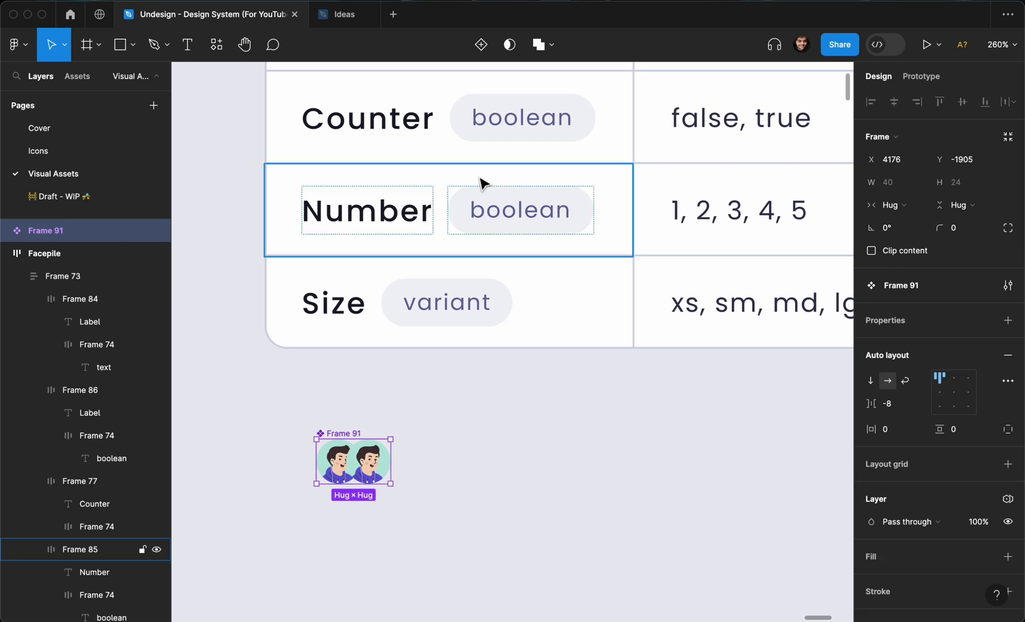
key("super+r")
key("BackSpace")
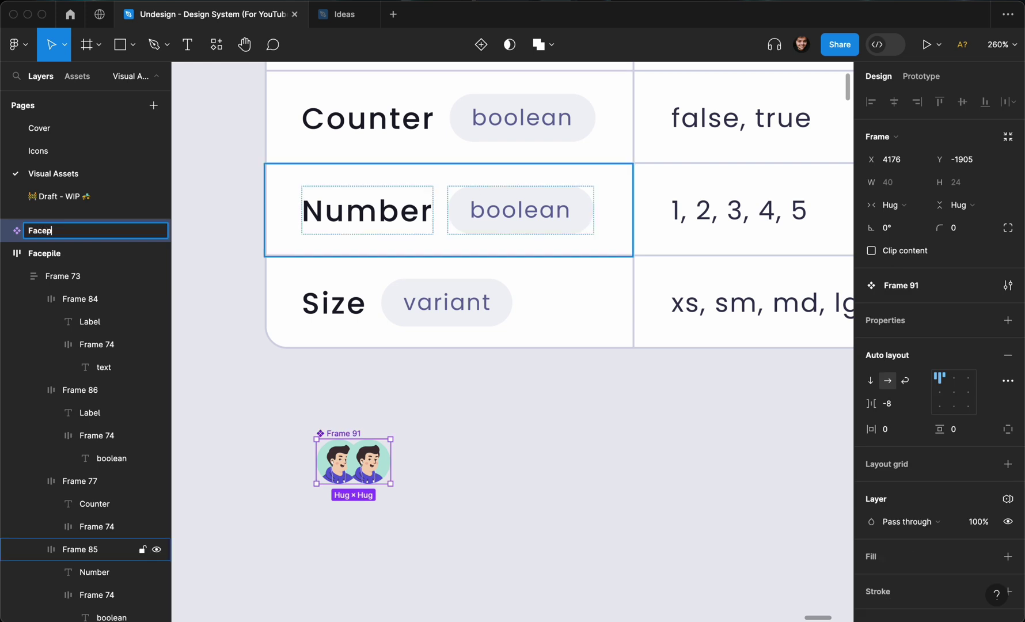
type("Facepile")
key("Return")
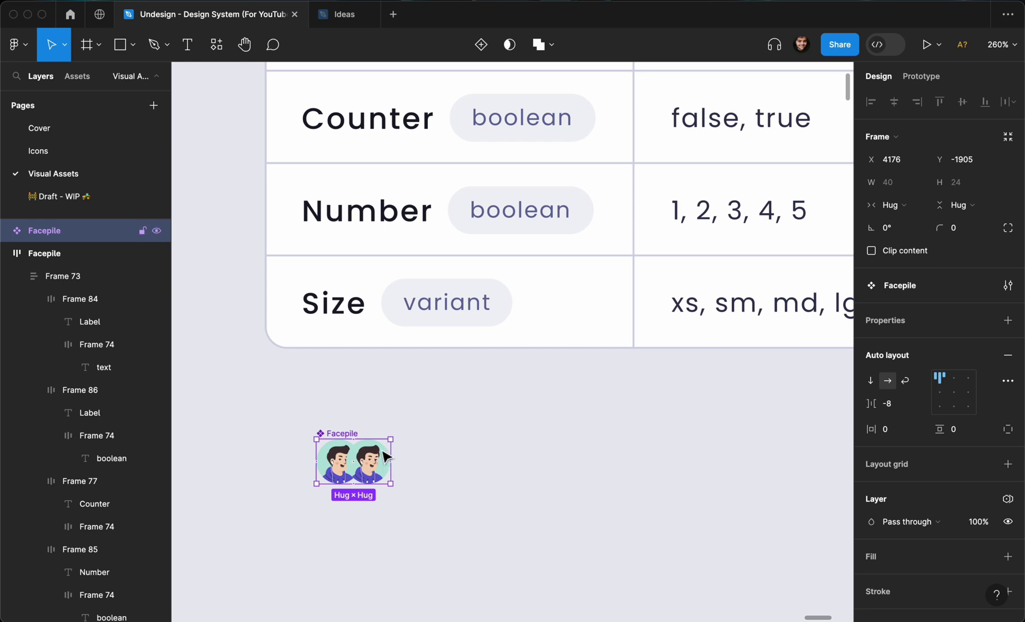
scroll(529, 432, "down", 3)
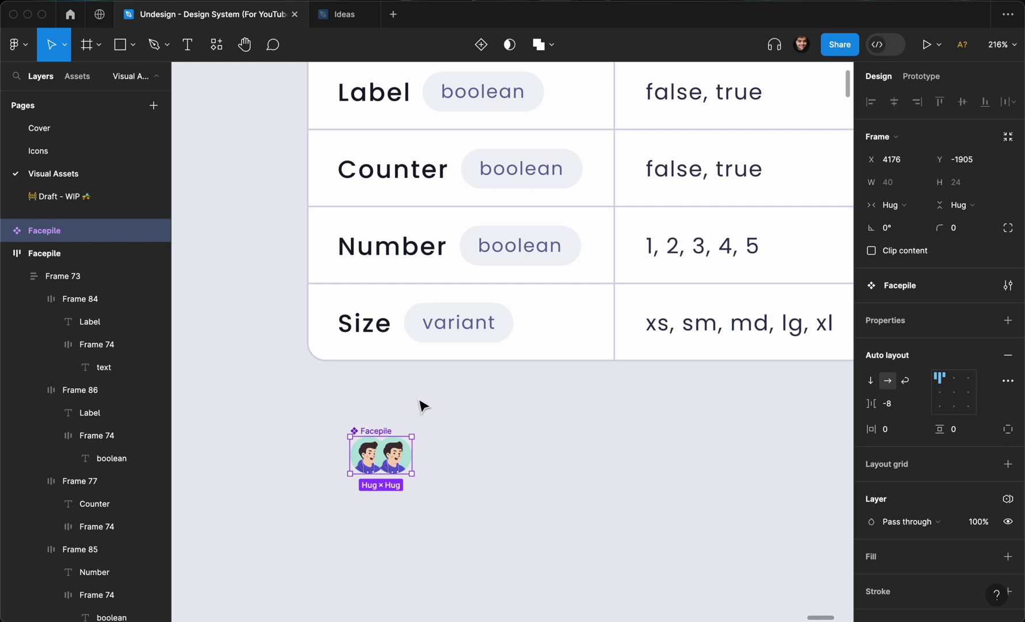
scroll(423, 406, "up", 1)
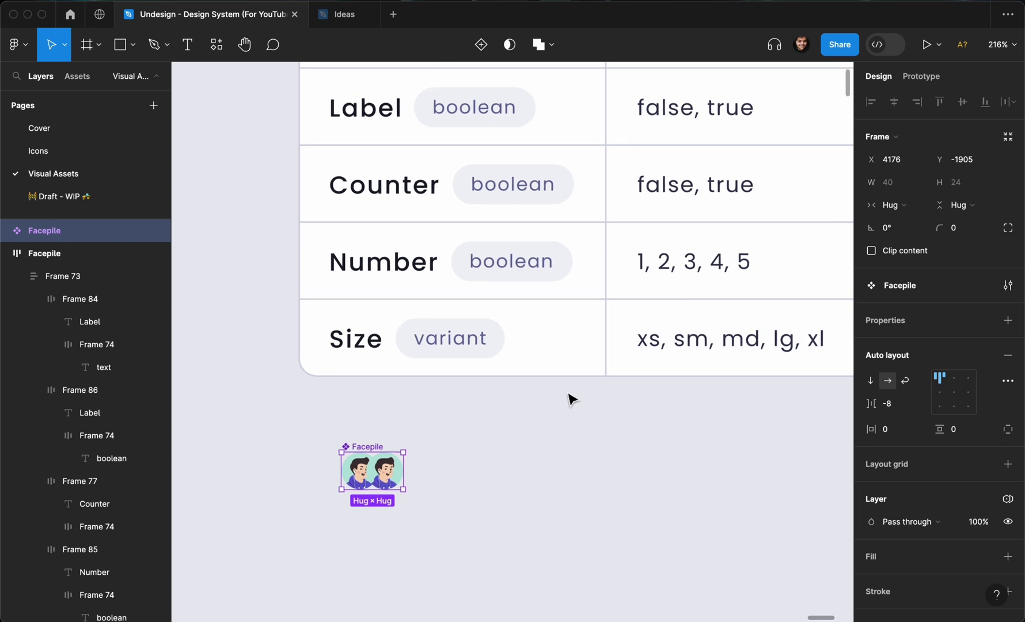
scroll(562, 408, "down", 3)
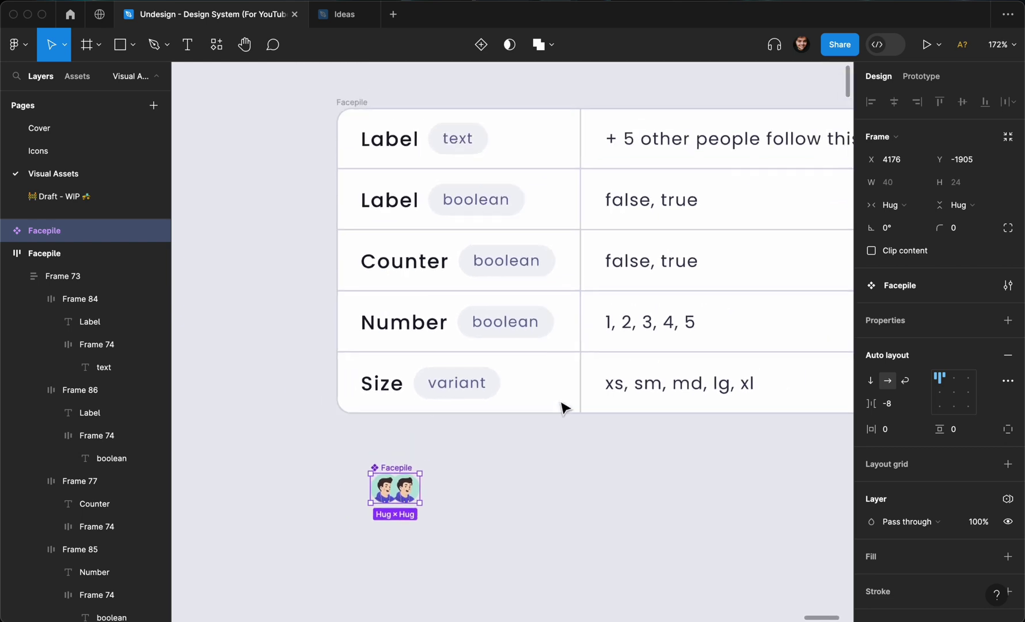
scroll(563, 408, "right", 1)
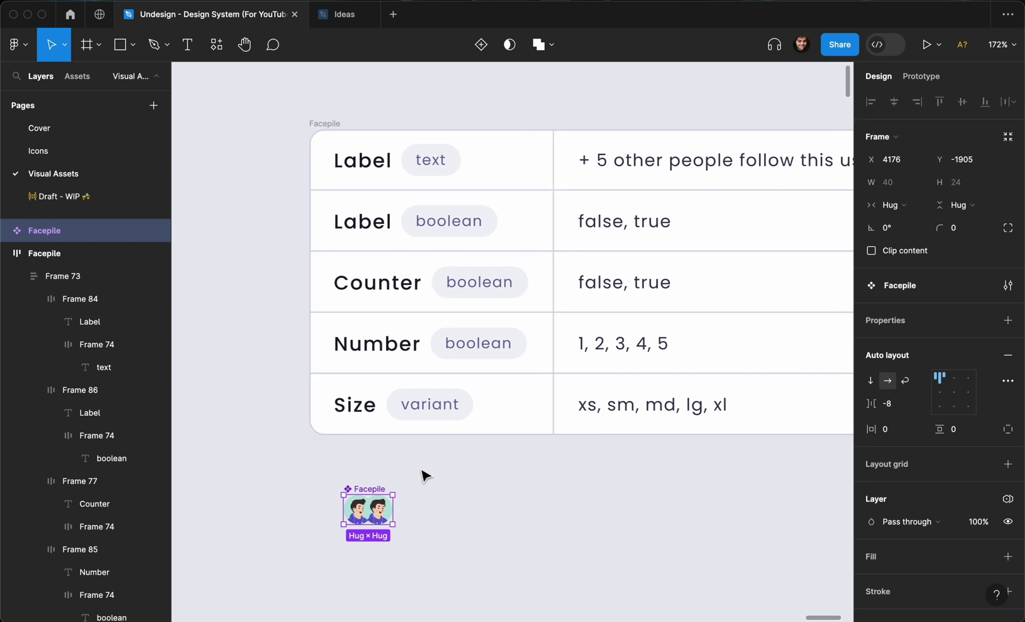
- Add a variant property named 'Label' to the Facepile component
left_click_drag(383, 494, 369, 482)
left_click(1006, 321)
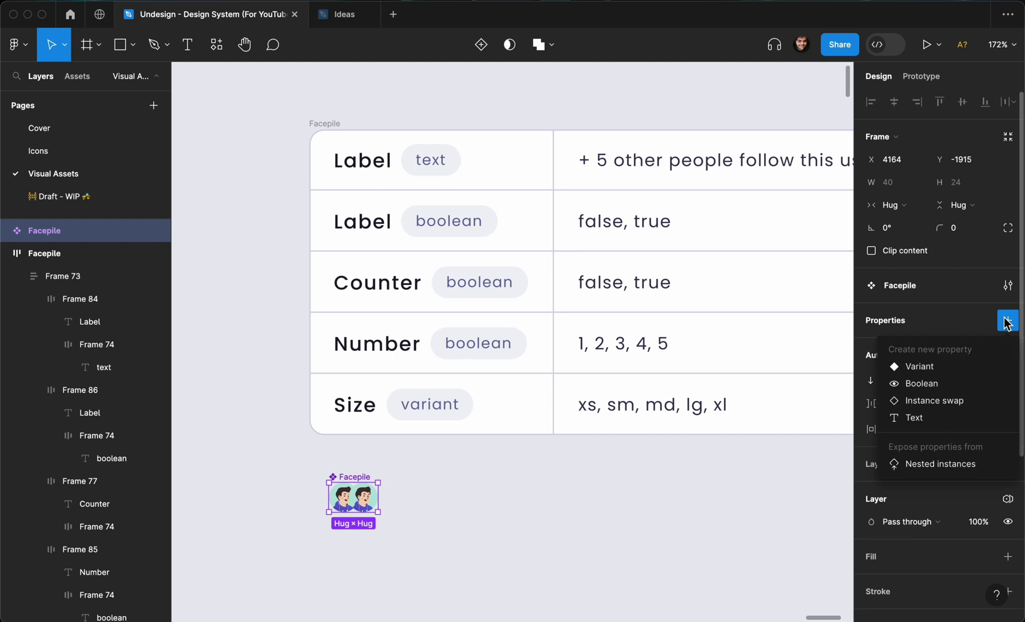
left_click(944, 369)
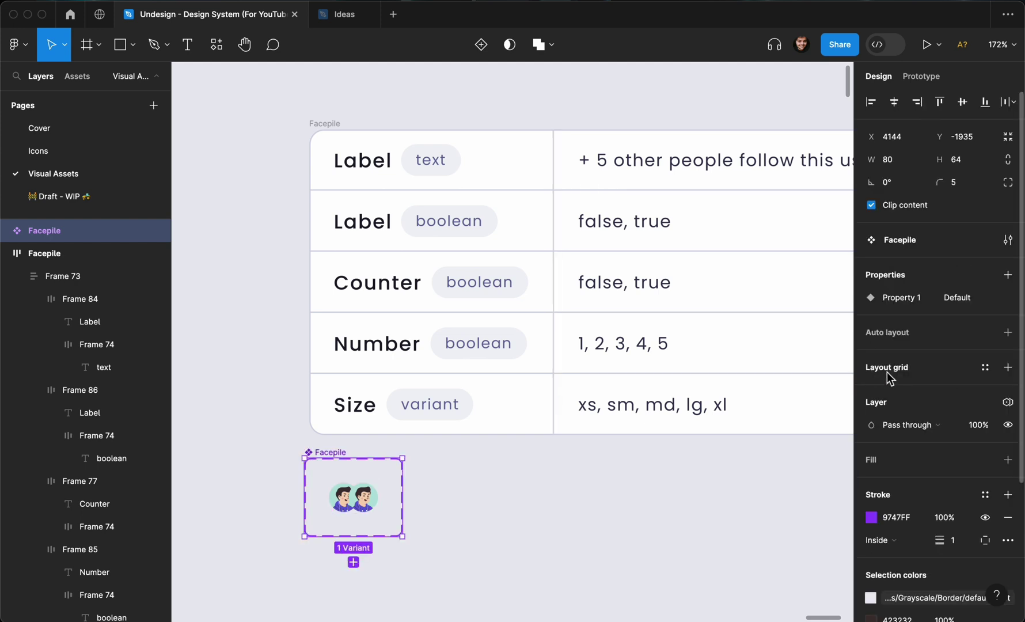
double_click(908, 305)
type("Lab")
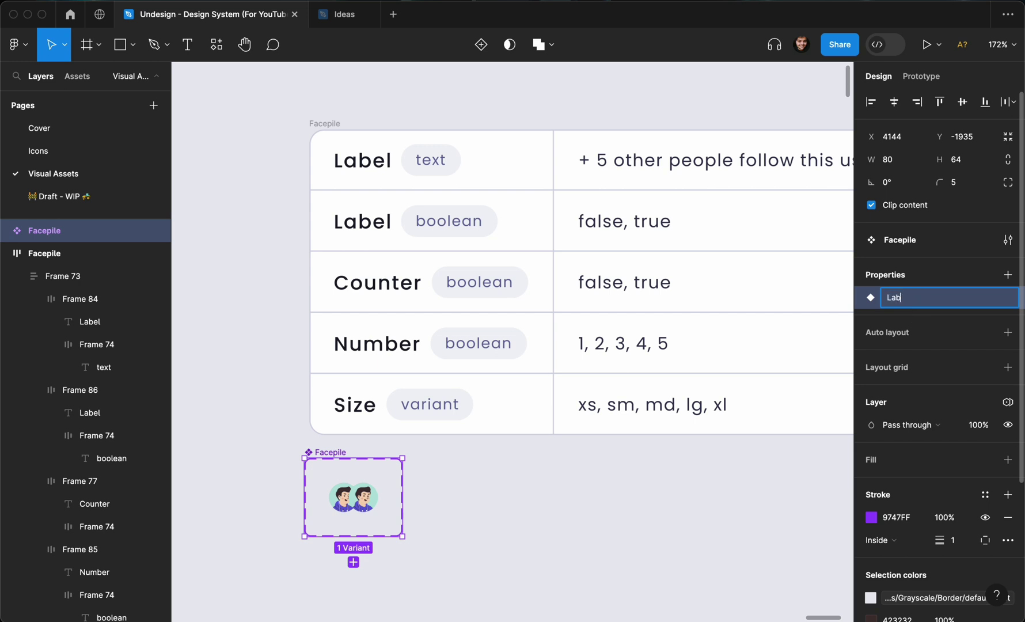
type("el")
key("Return")
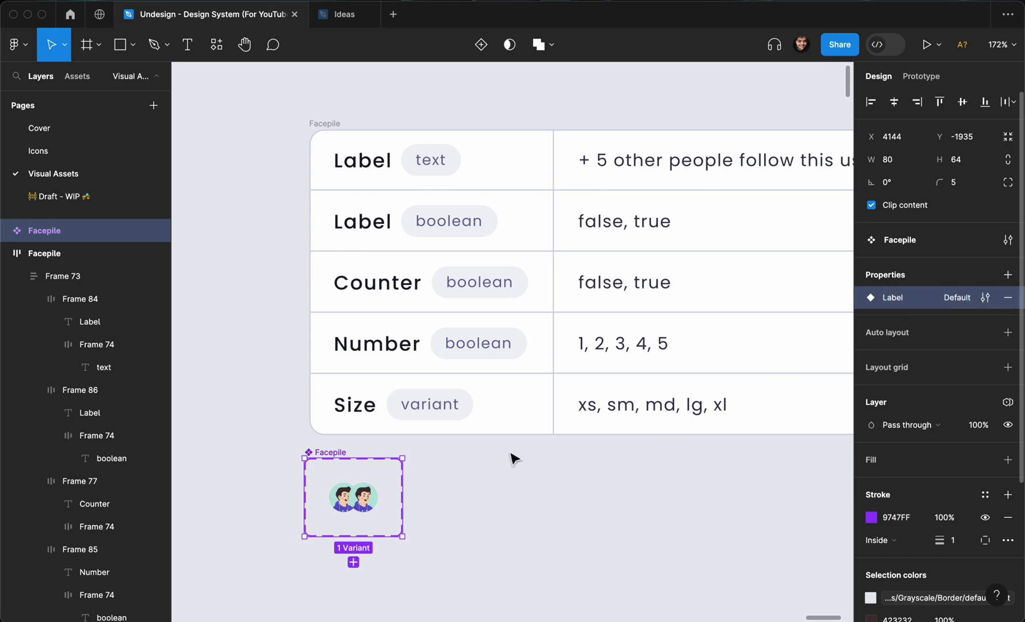
- Set the existing variant's Label value to 'false'
left_click(380, 490)
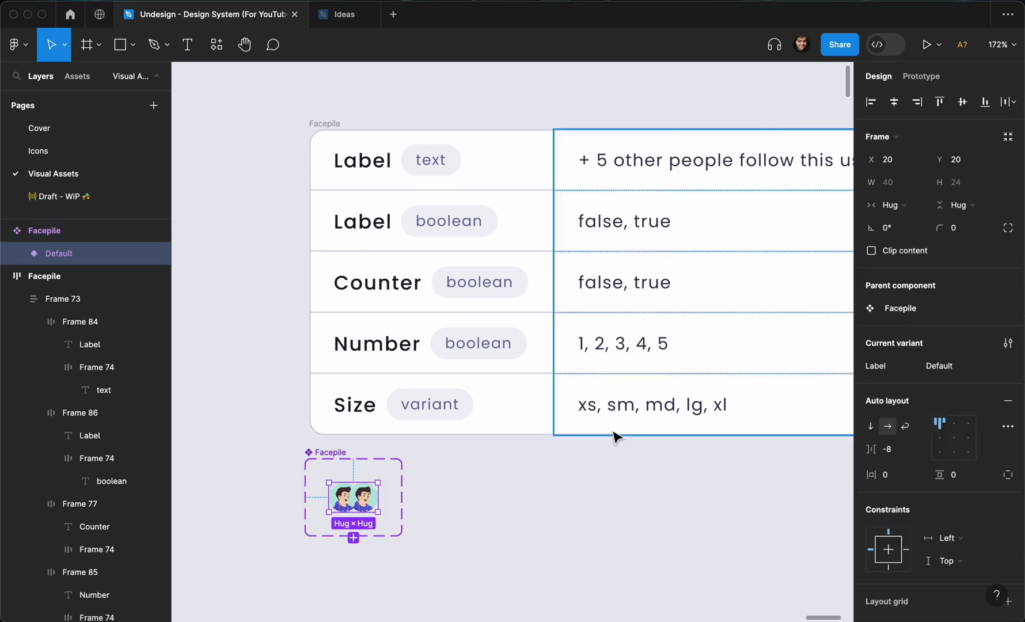
left_click(945, 366)
type("fals")
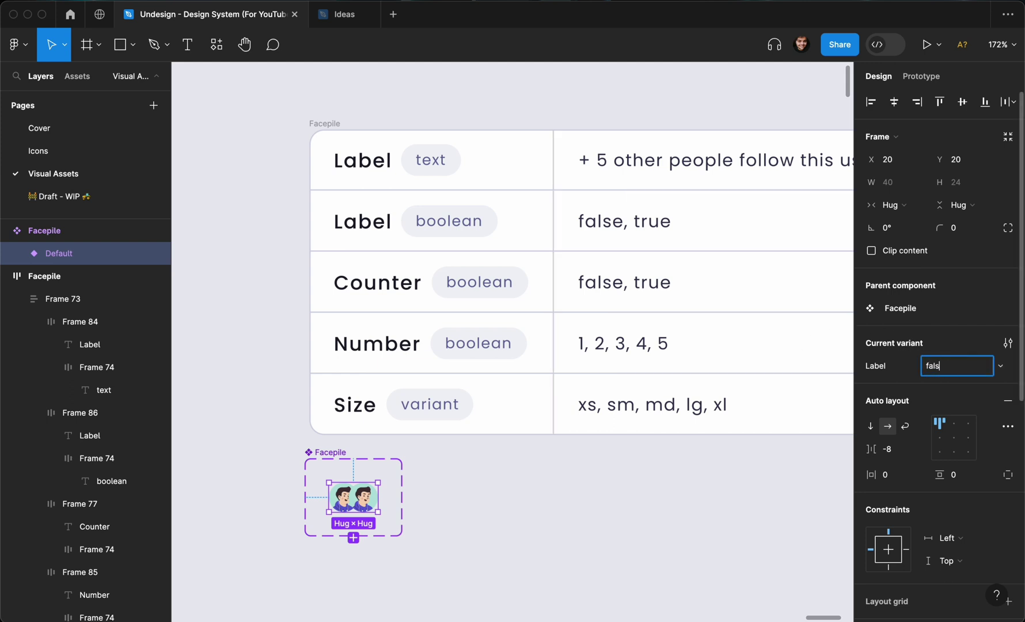
type("e")
key("Return")
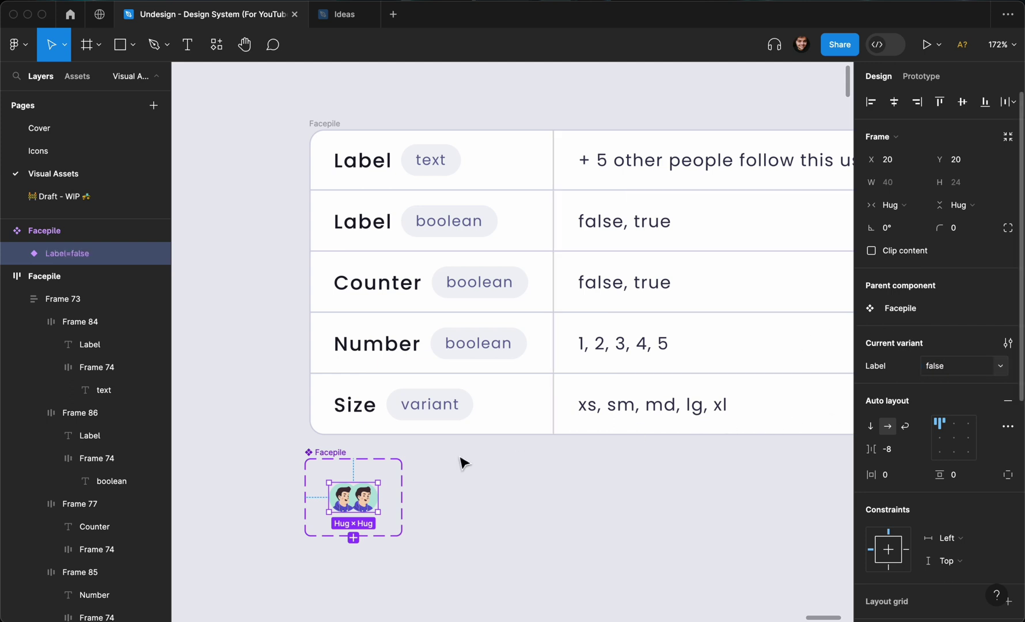
- Enlarge the Facepile component set to about 733×401
left_click(348, 457)
scroll(348, 455, "down", 5)
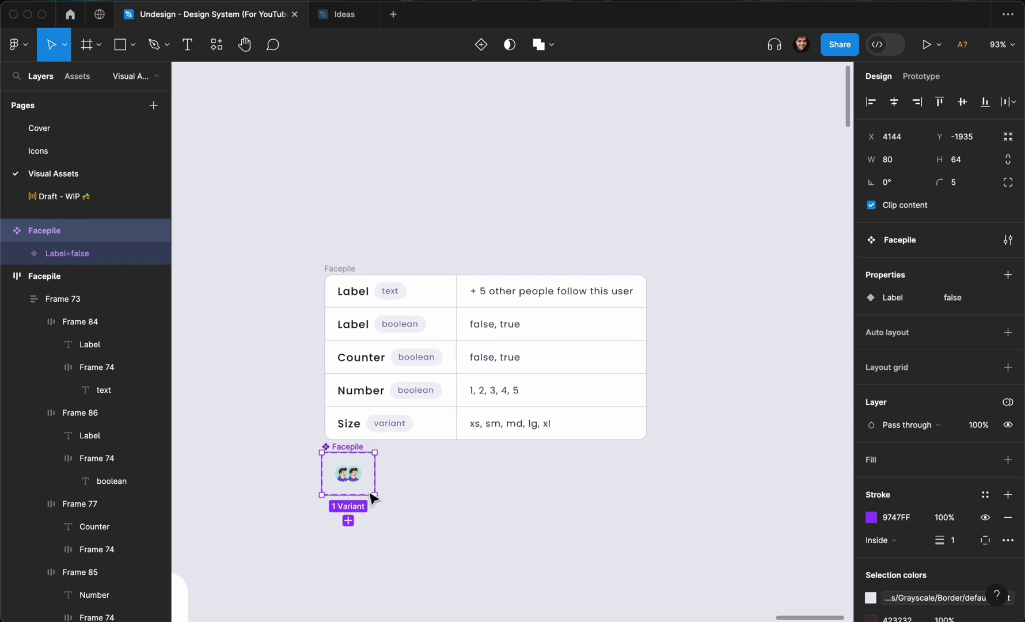
left_click_drag(370, 489, 807, 589)
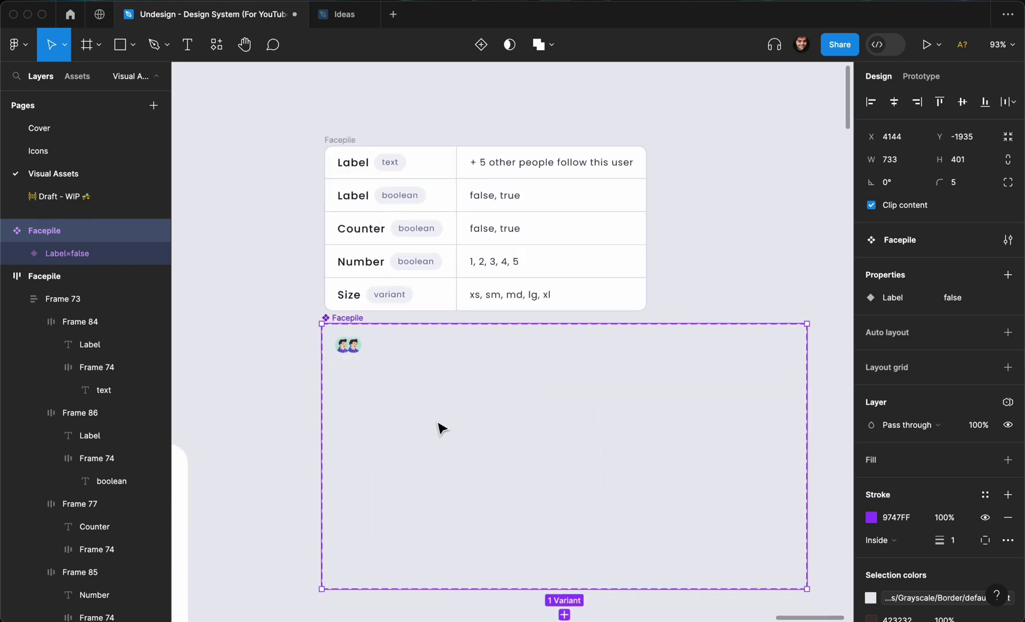
scroll(440, 426, "up", 10)
- Switch on Border for both avatars in the Label=false variant
left_click(406, 554)
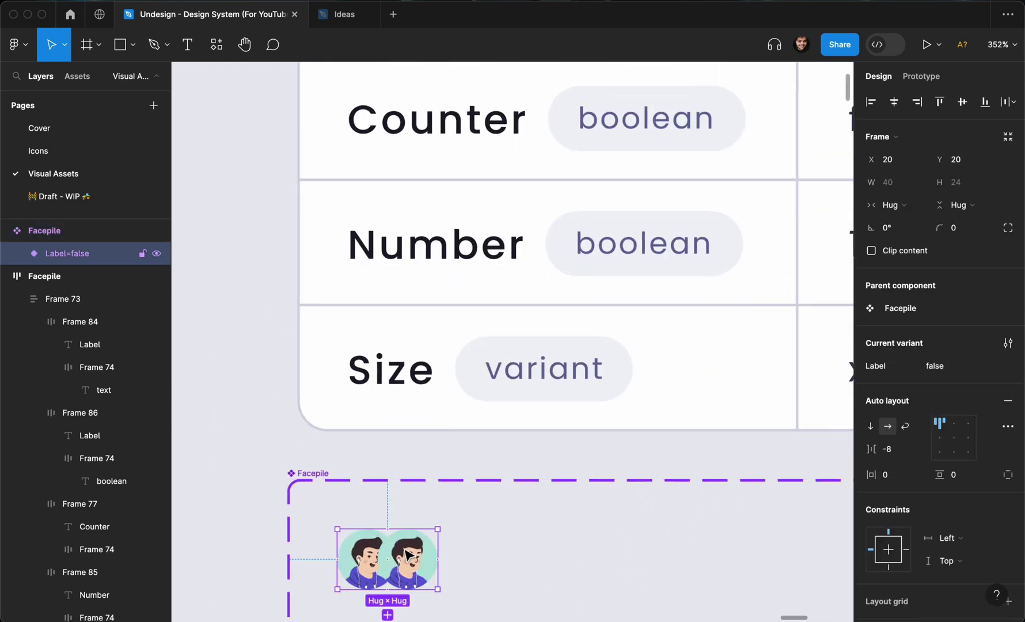
key("Return")
scroll(406, 554, "down", 3)
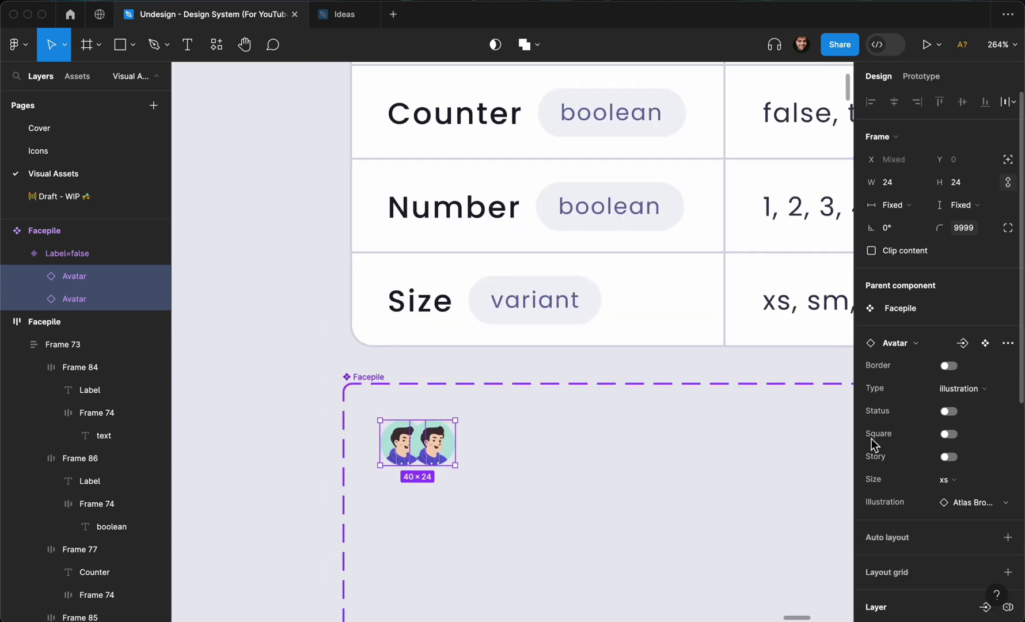
left_click(552, 448)
scroll(455, 448, "down", 3)
- Select the Facepile component set and begin adding a new property
left_click(449, 448)
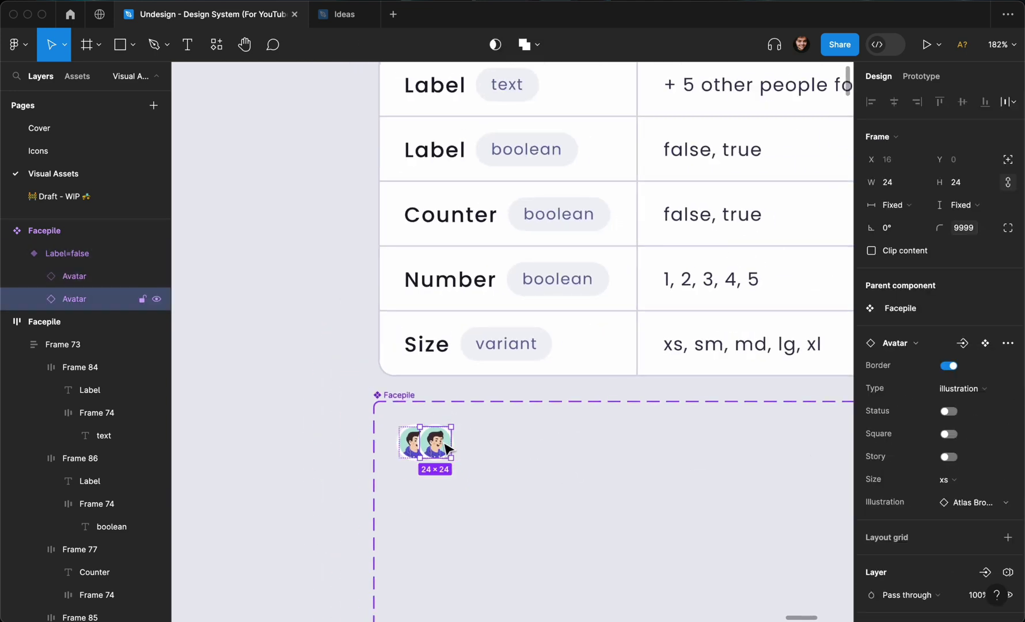
left_click(362, 446)
left_click(402, 401)
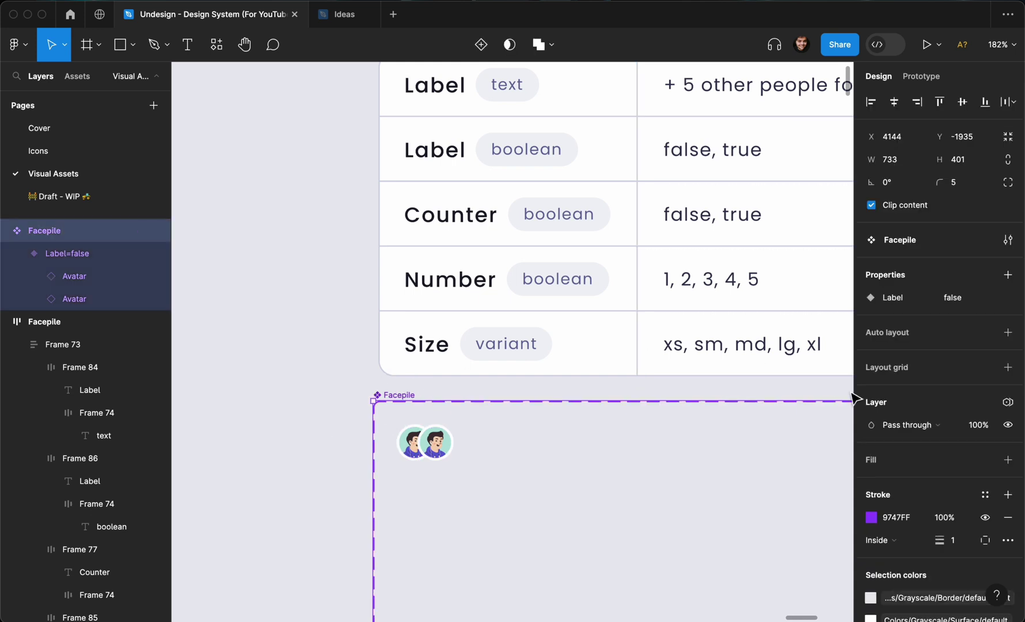
left_click(1009, 276)
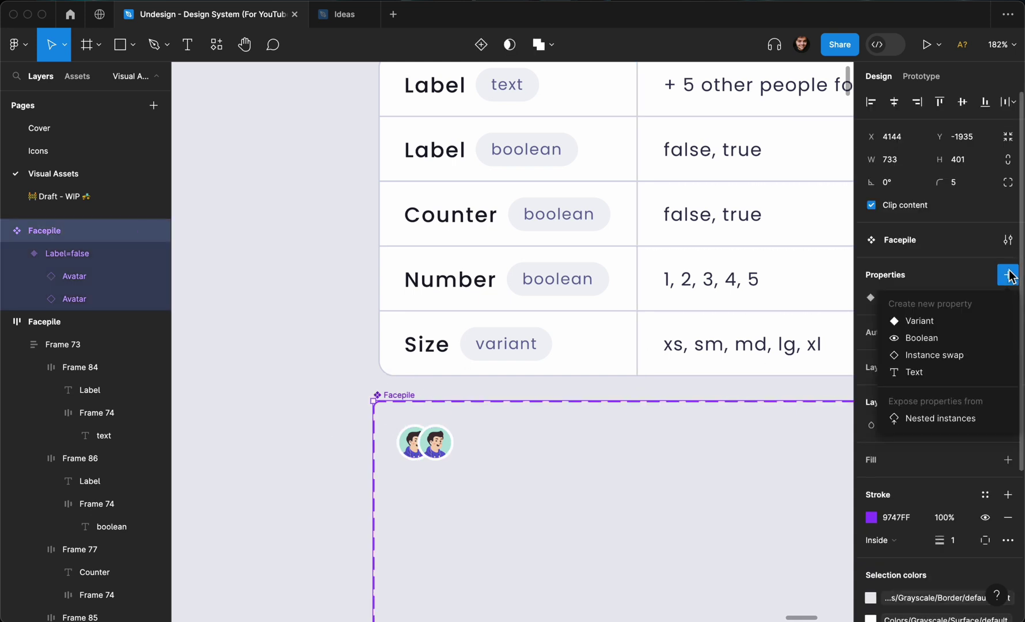
- Create a Number variant property with value 1 and duplicate the variant beside it
left_click(970, 326)
type("Number")
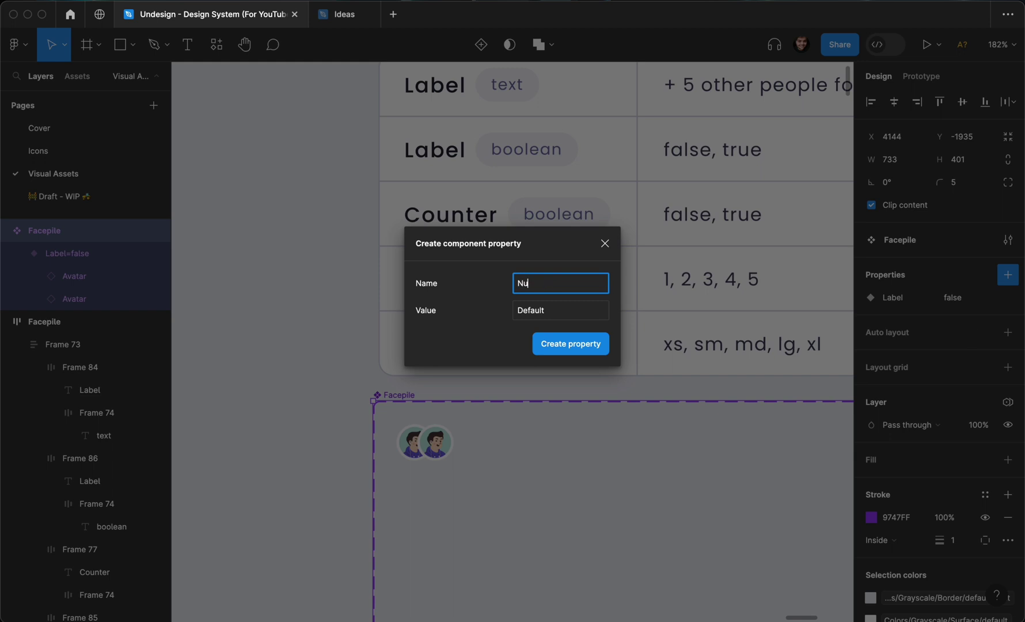
left_click(574, 317)
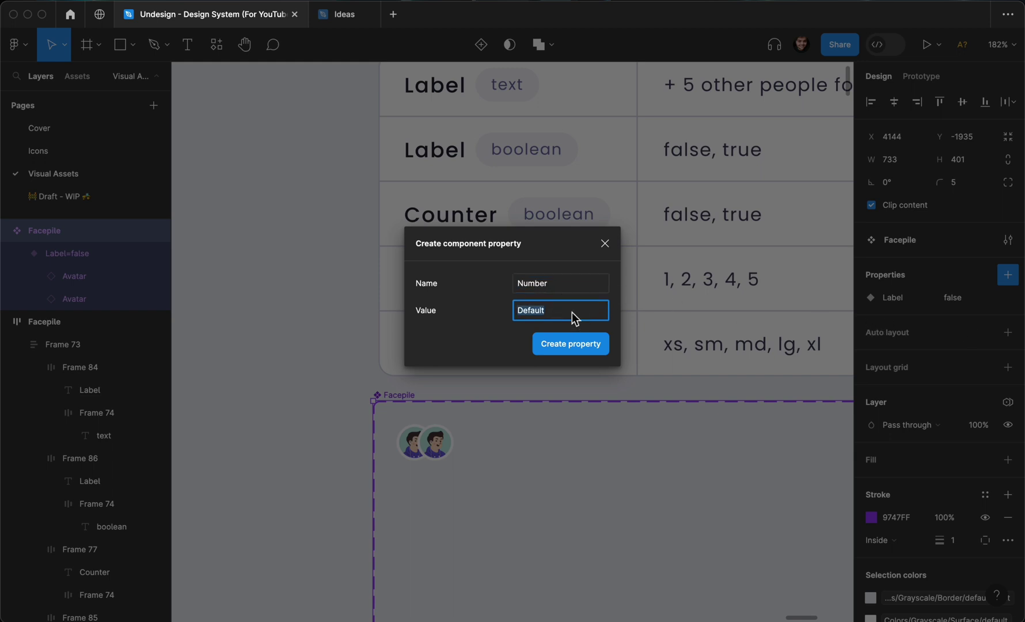
type("f")
left_click(554, 346)
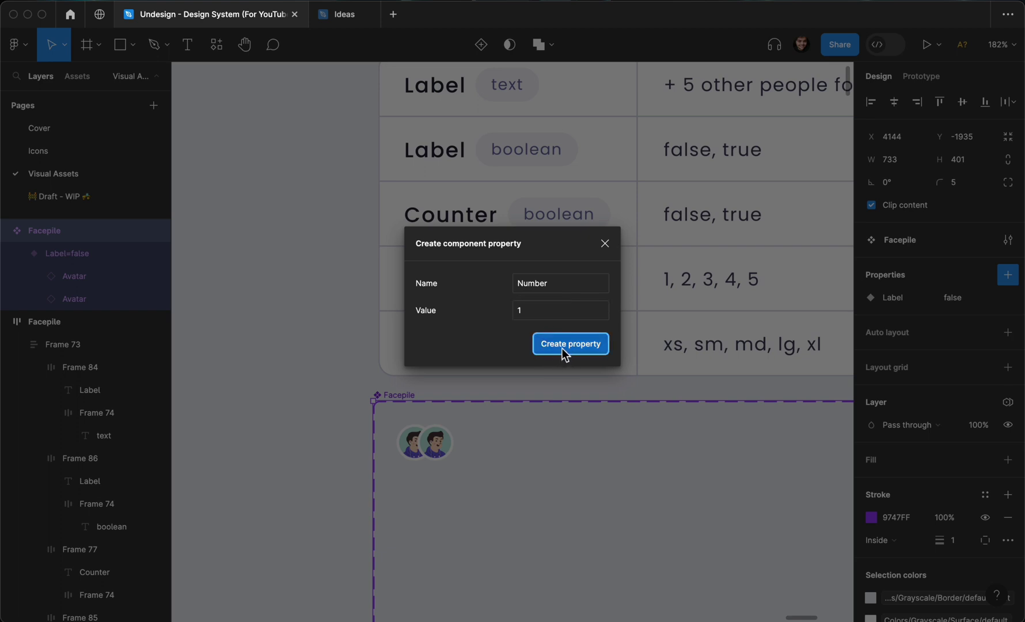
left_click(567, 348)
left_click(417, 441)
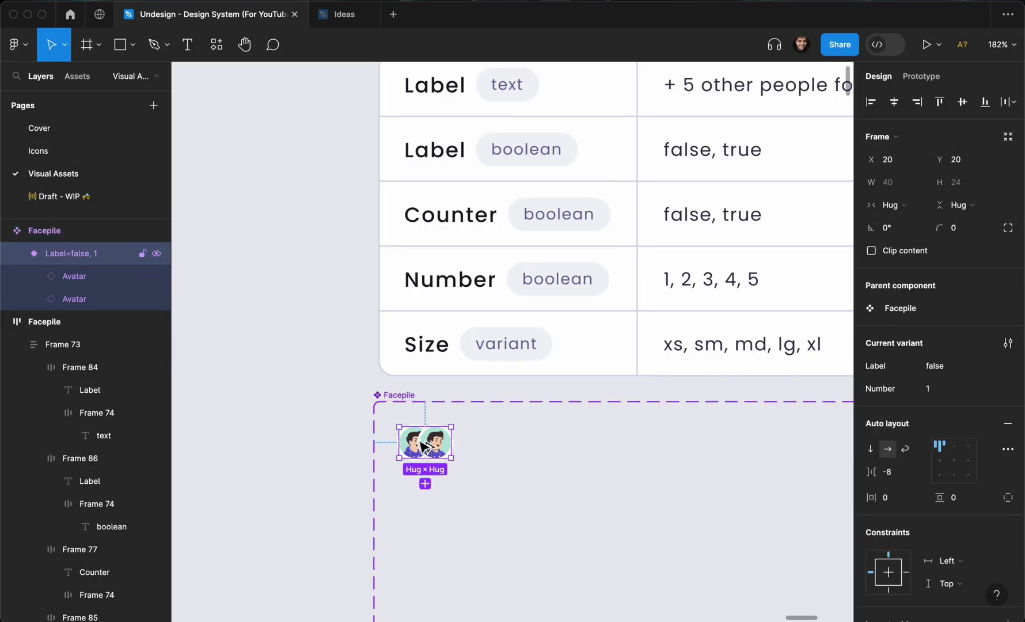
key("ctrl+d")
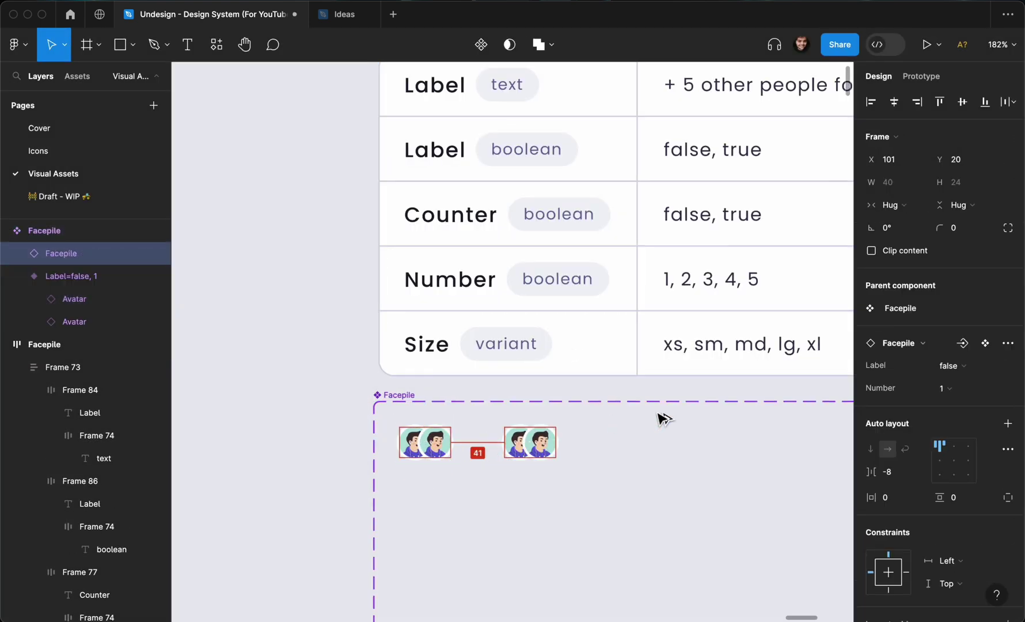
- Set the first copy's Number to 2, then add another copy numbered 3
type("2")
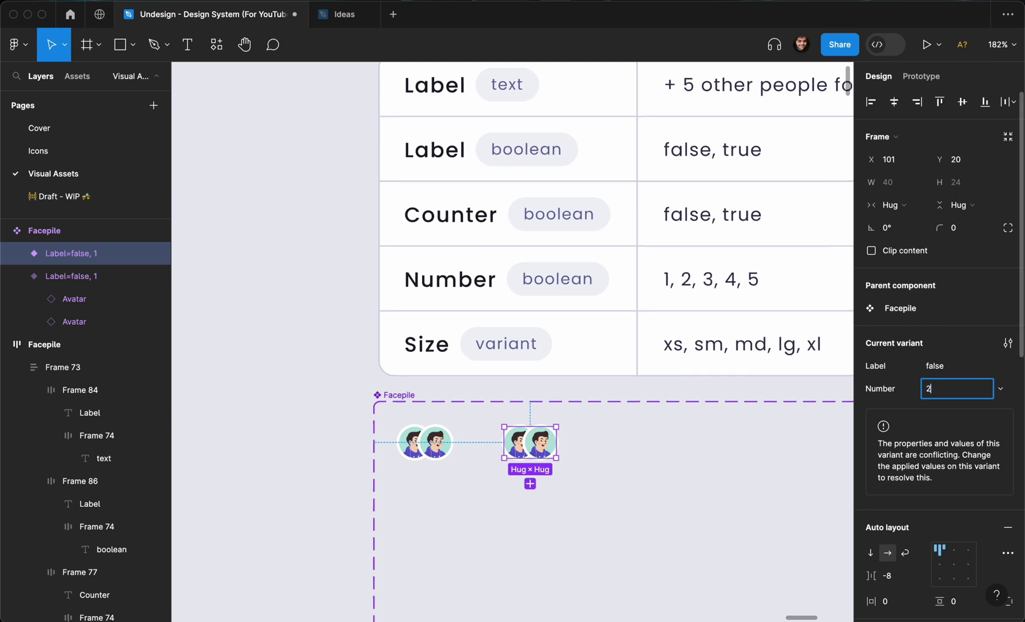
left_click(541, 445)
left_click_drag(542, 445, 647, 442)
scroll(647, 442, "right", 2)
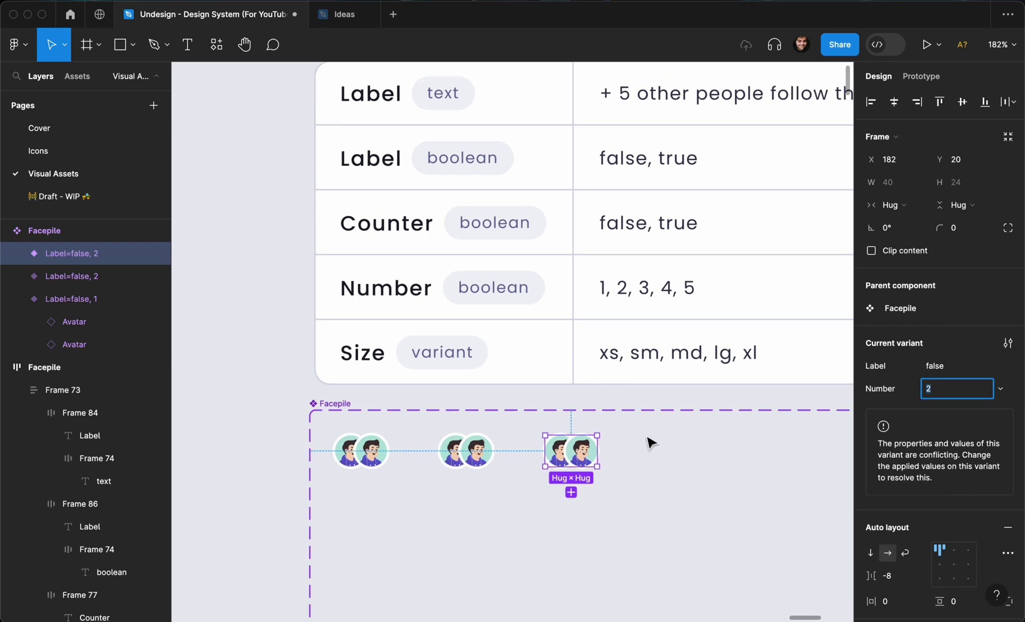
type("3")
key("Return")
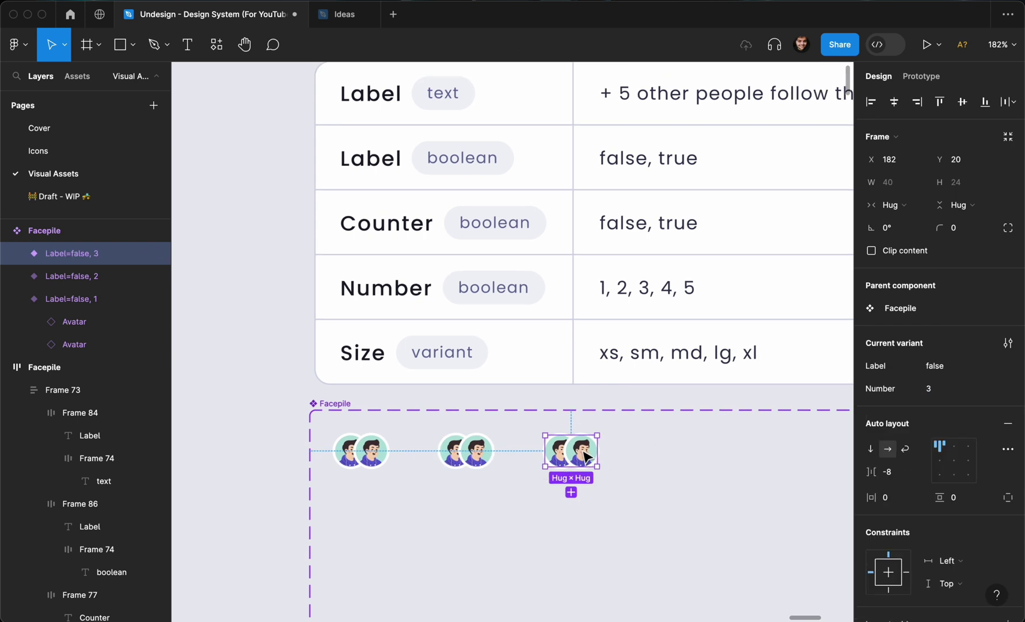
- Add two more variant copies with Number values 4 and 5
left_click_drag(582, 460, 683, 454)
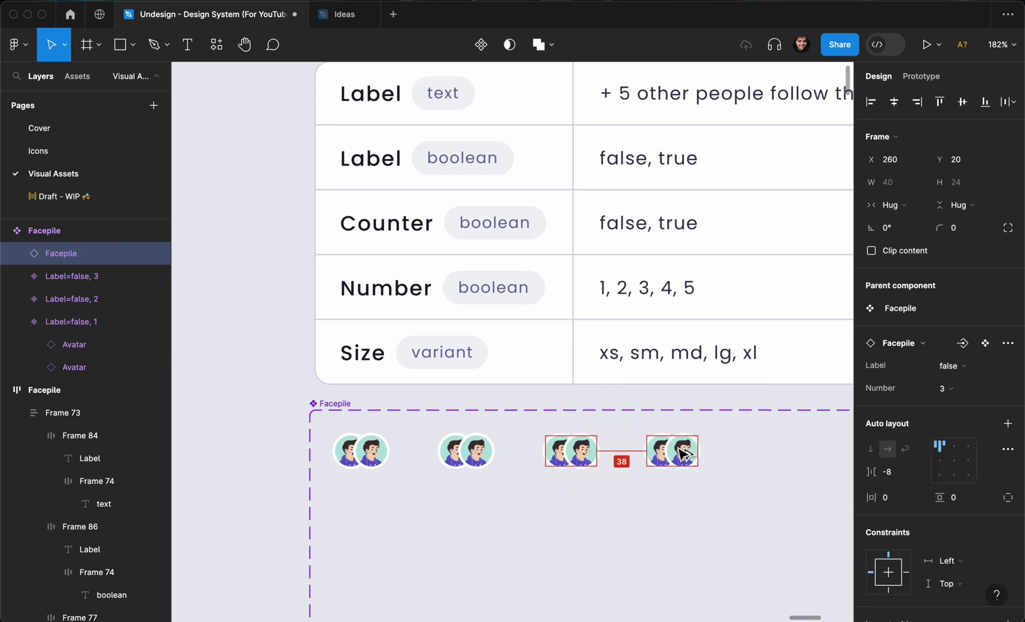
type("4")
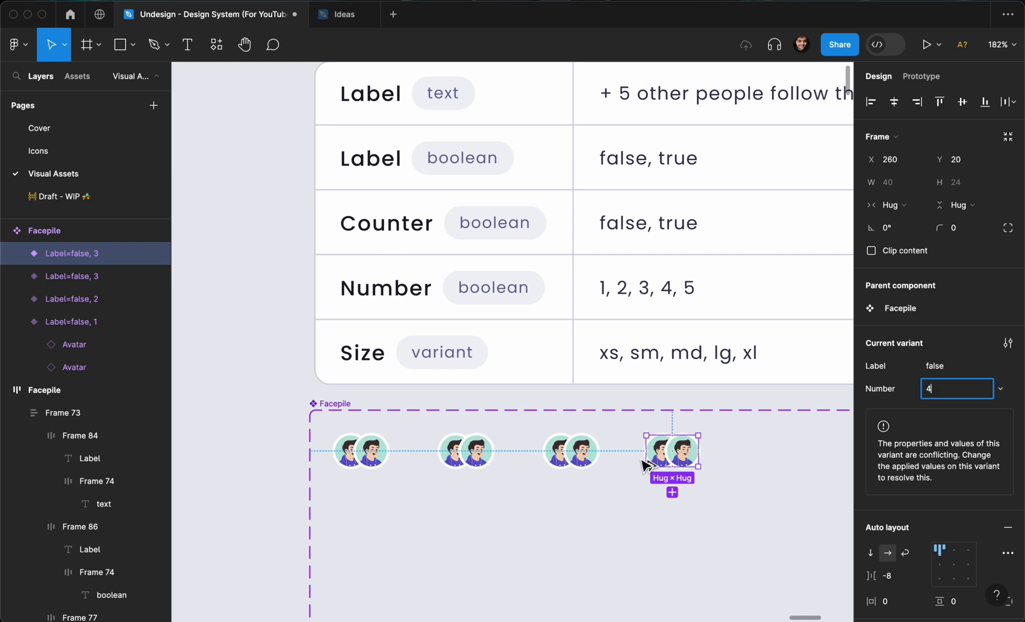
key("Return")
left_click_drag(668, 455, 794, 444)
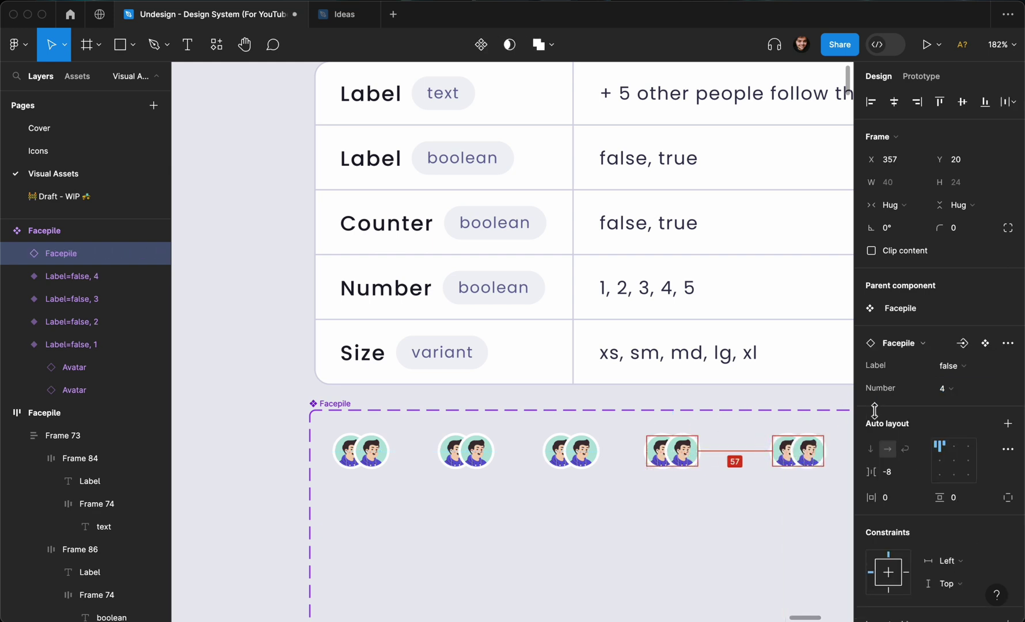
left_click(929, 394)
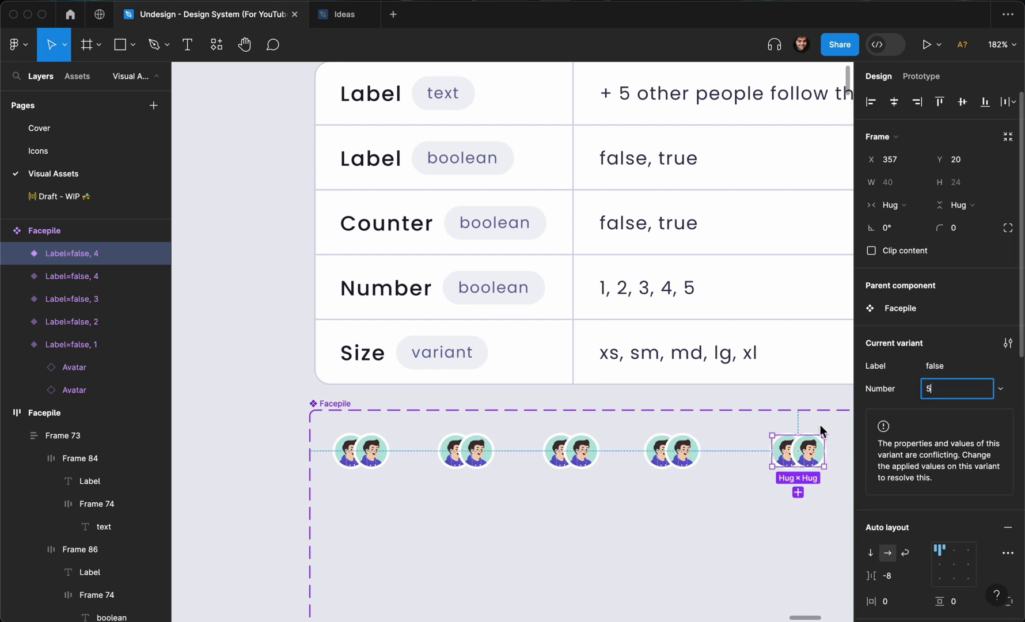
key("Return")
scroll(594, 469, "down", 2)
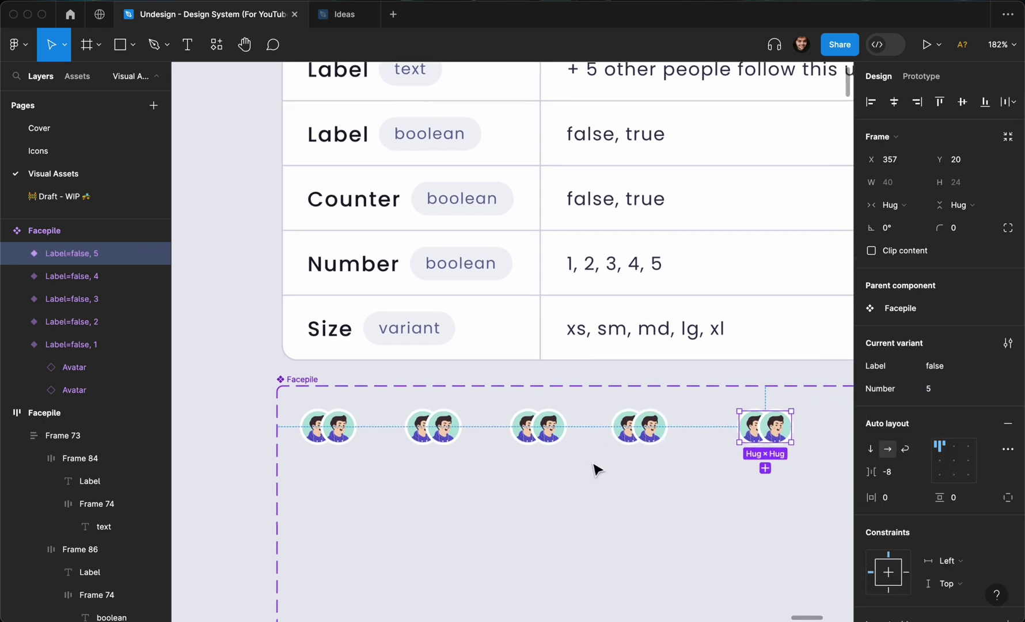
- Move the first variant's second avatar into the third variant and add a third avatar there
left_click(342, 414)
double_click(342, 414)
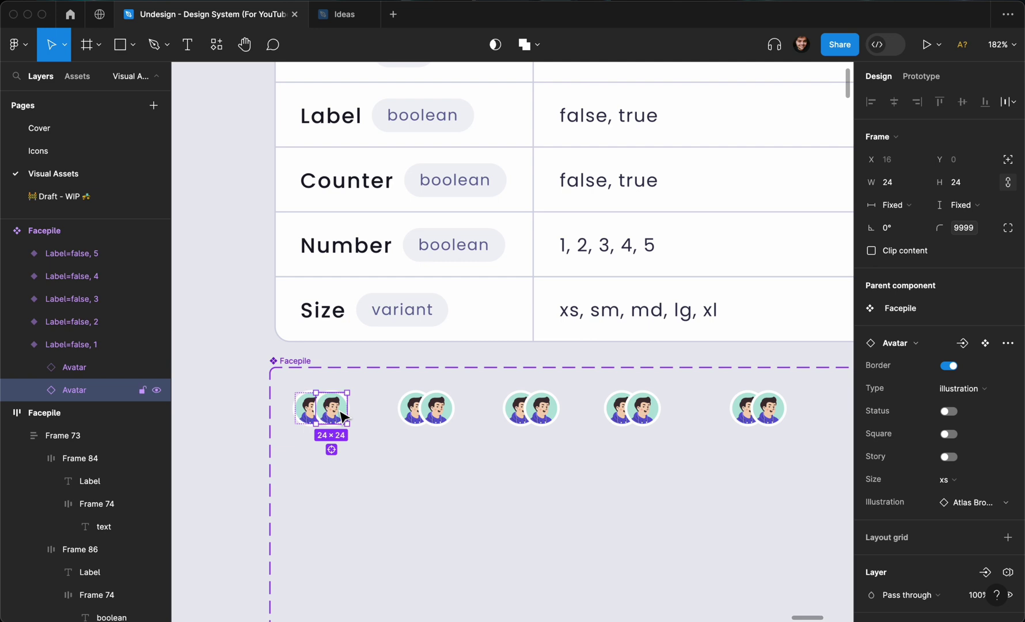
left_click_drag(395, 418, 539, 418)
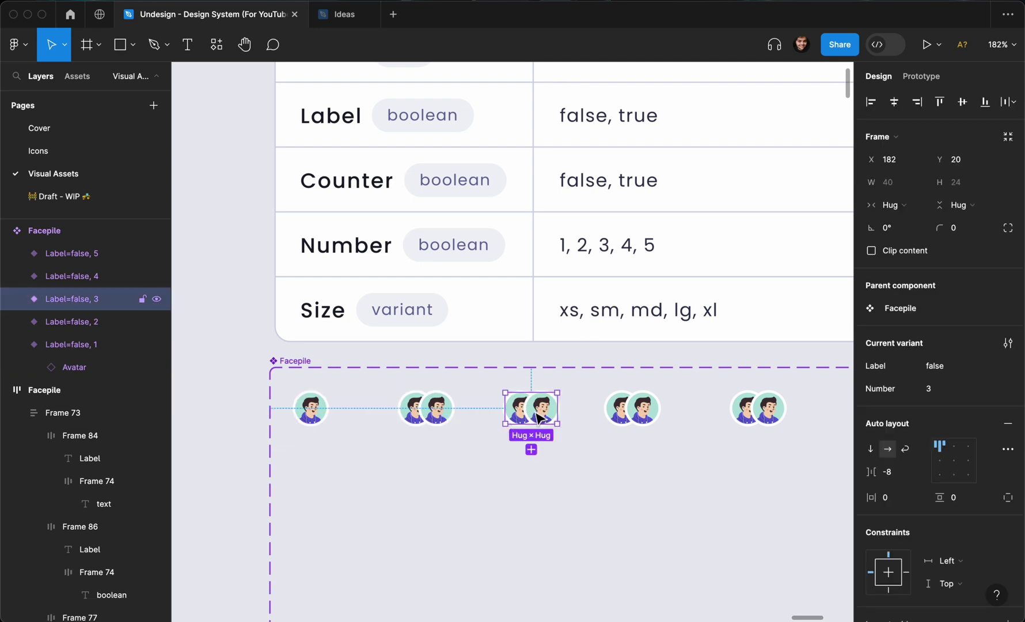
key("ctrl+d")
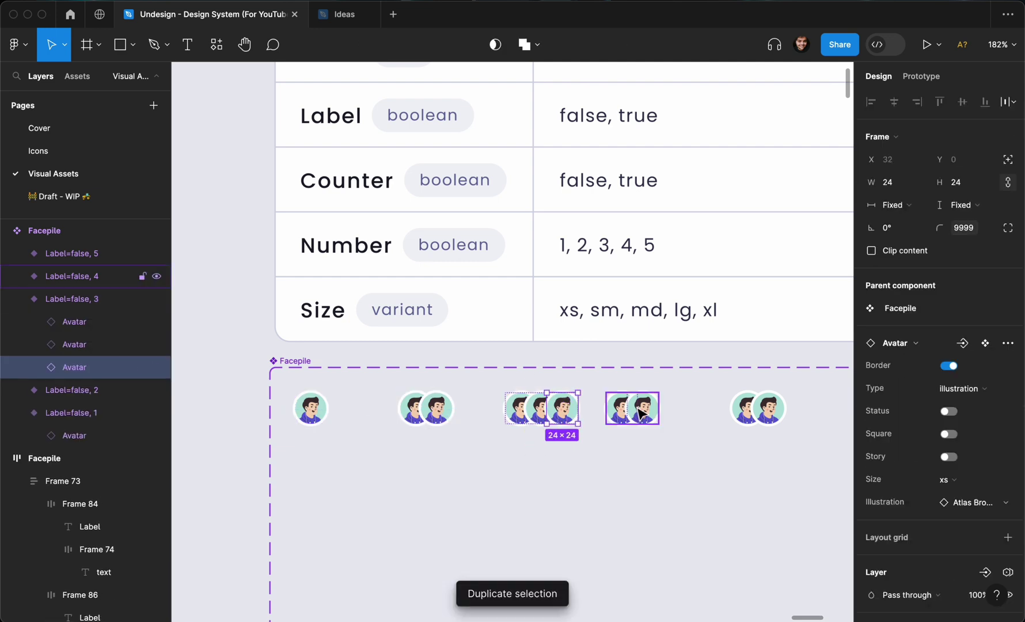
- Add another avatar to the fourth variant
left_click(637, 409)
double_click(641, 413)
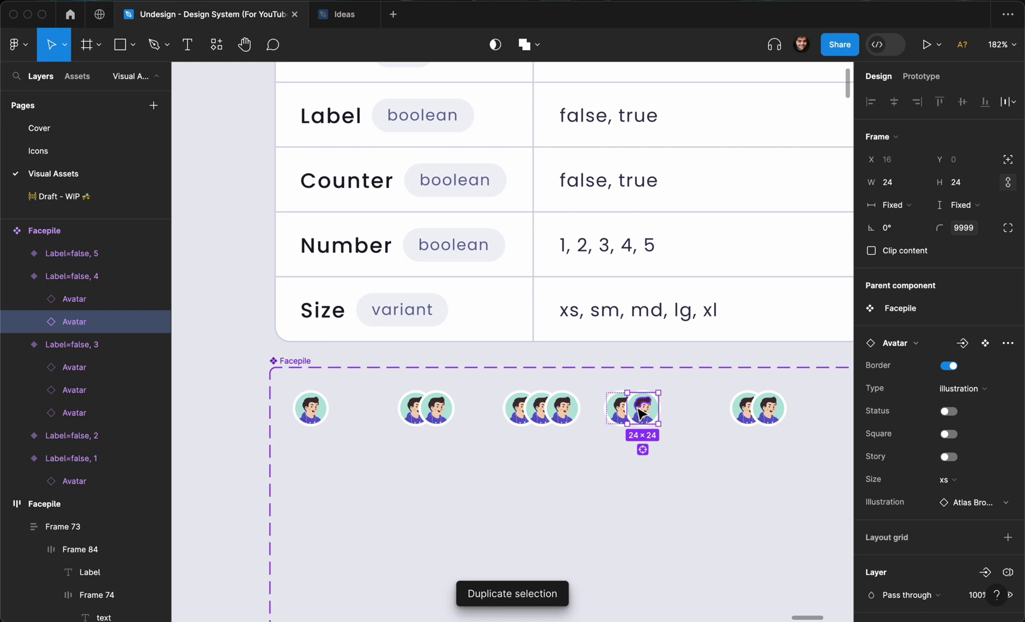
key("ctrl+d")
key("ctrl+d")
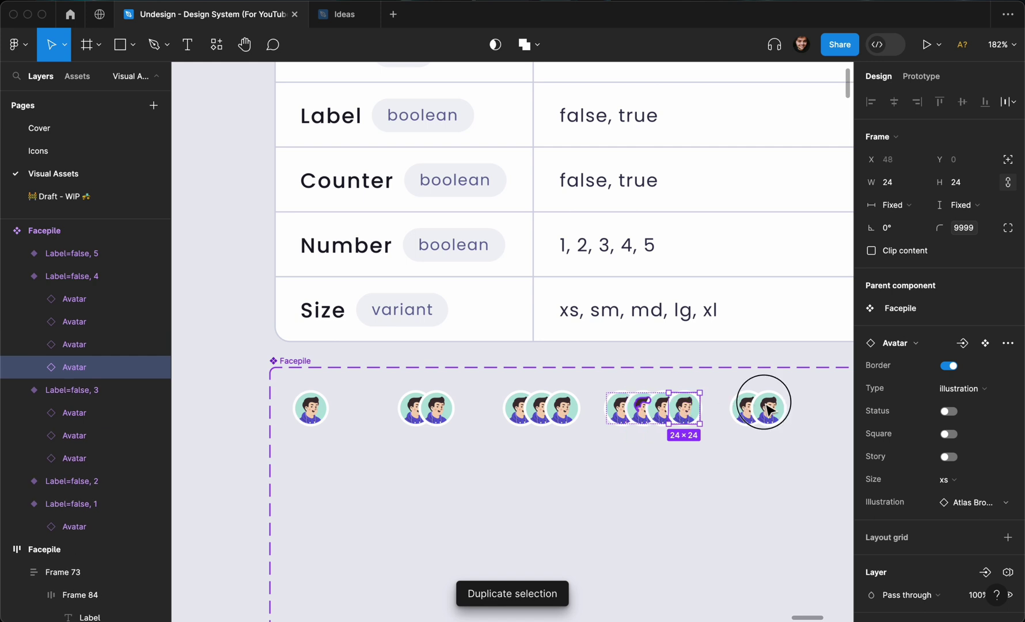
- Duplicate avatars in the fifth variant until it shows five
left_click(769, 410)
scroll(769, 410, "right", 1)
scroll(769, 410, "up", 1)
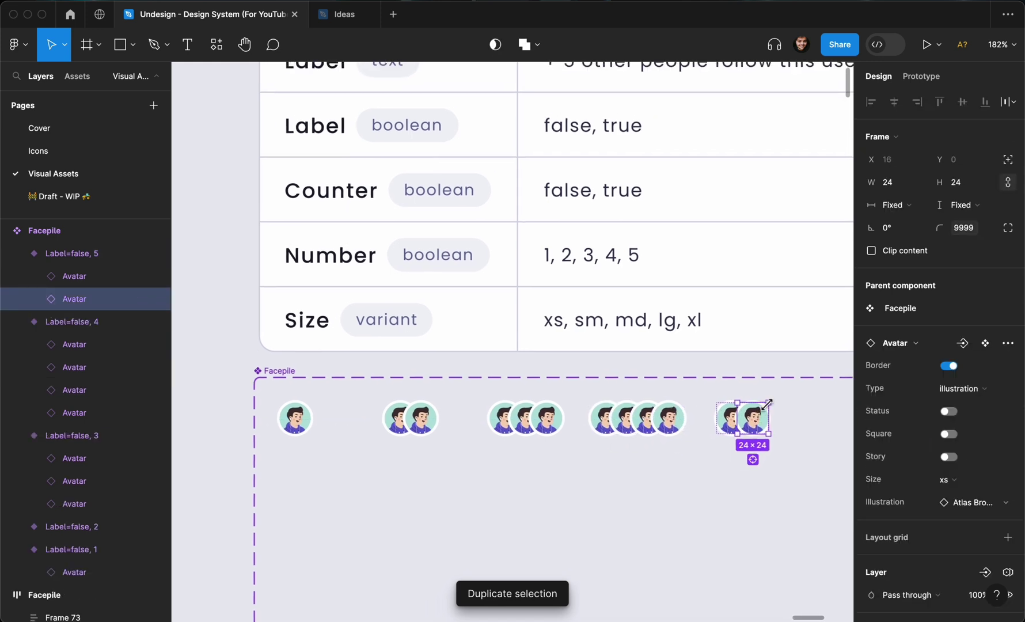
key("ctrl+d")
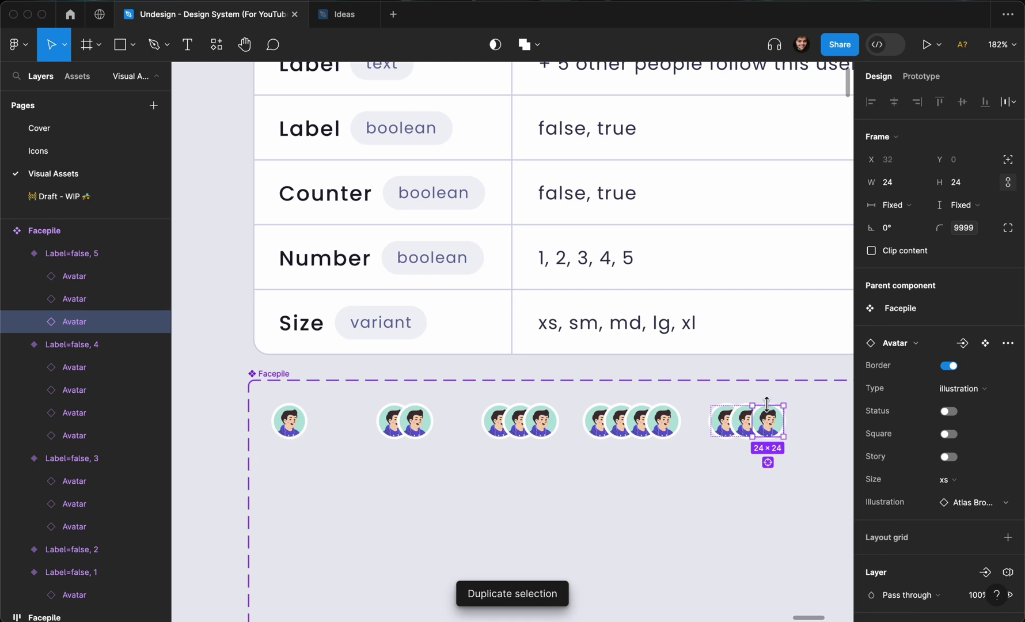
key("ctrl+d")
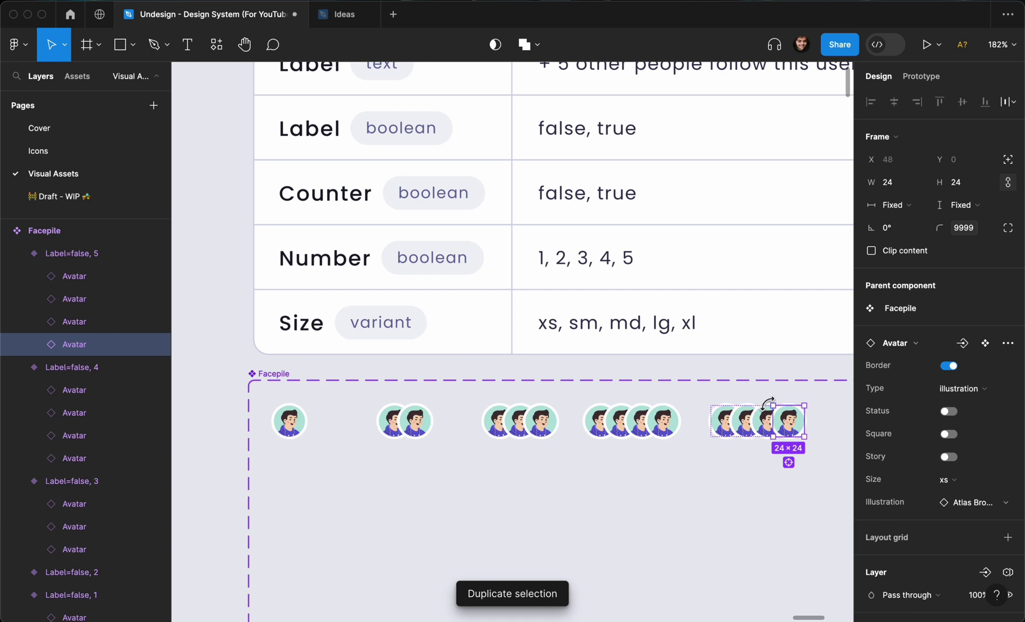
key("ctrl+d")
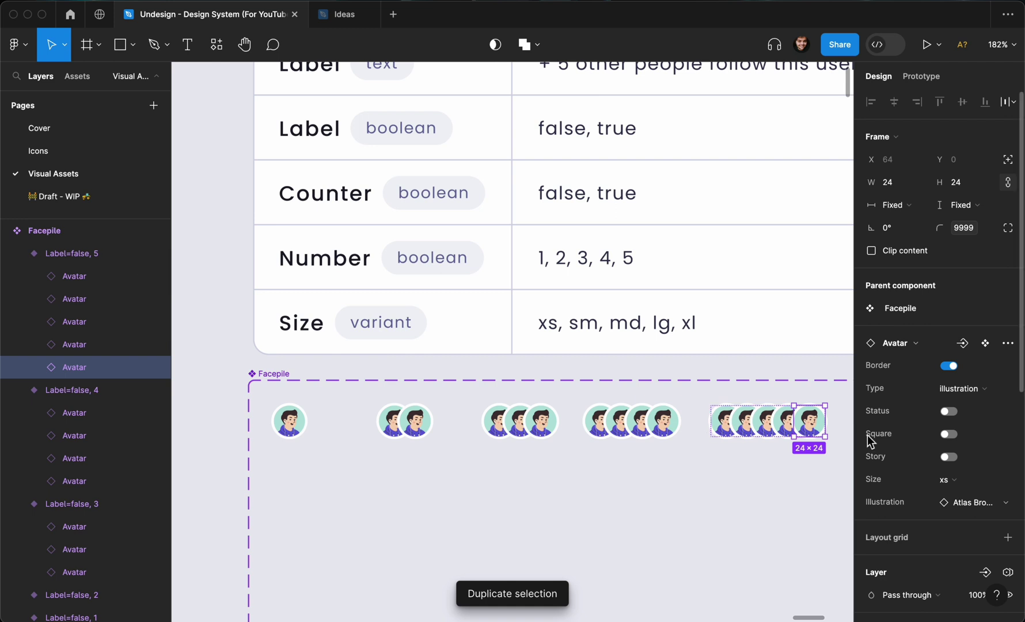
- Swap the last avatar, then the fourth avatars of the five- and four-face groups, to different people
left_click(982, 507)
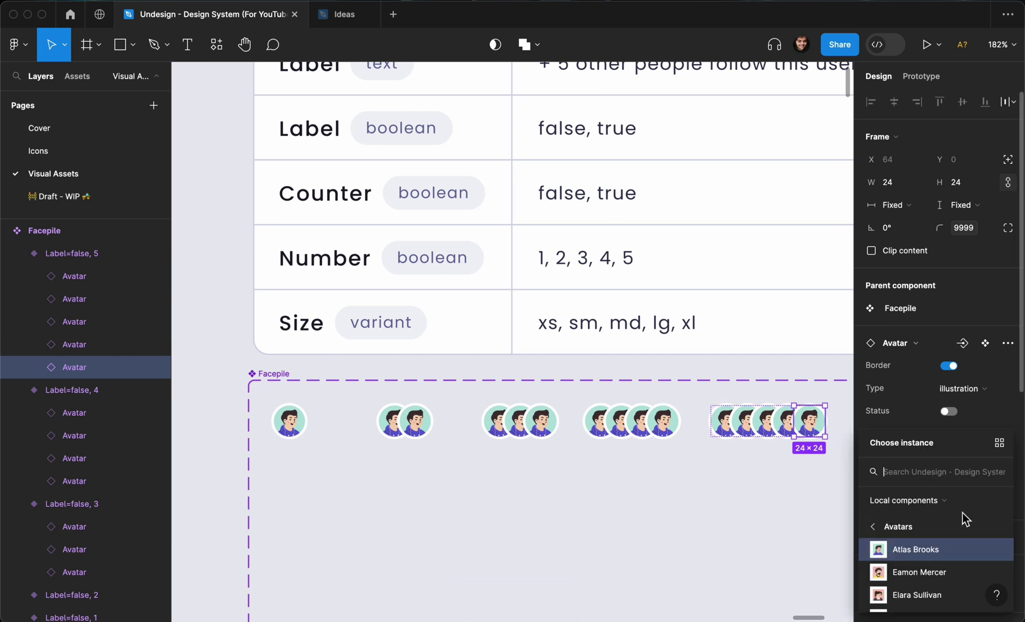
left_click(940, 566)
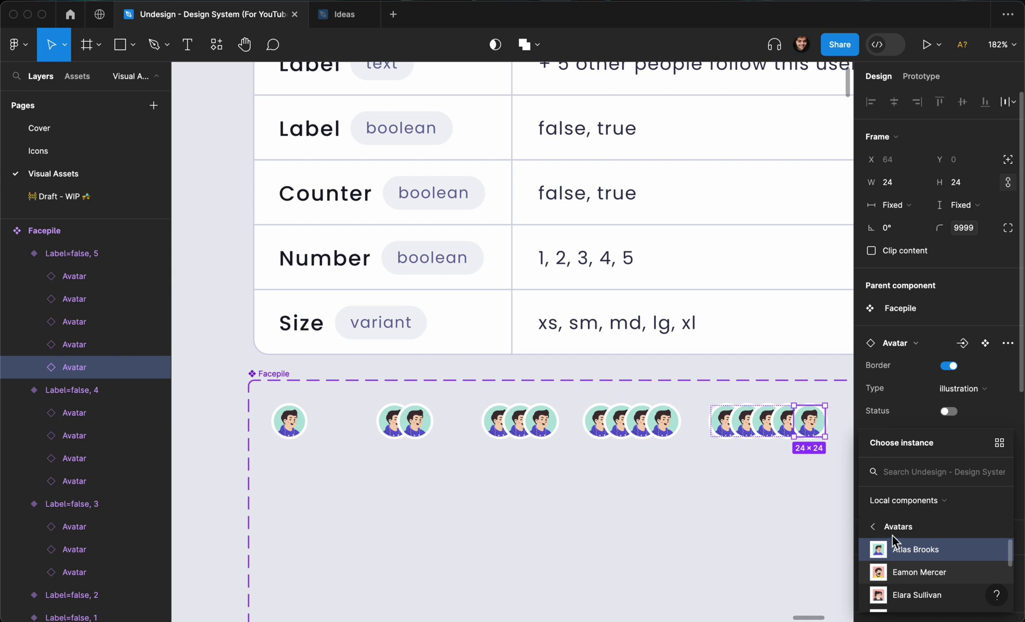
left_click(792, 429)
left_click(664, 423, "shift")
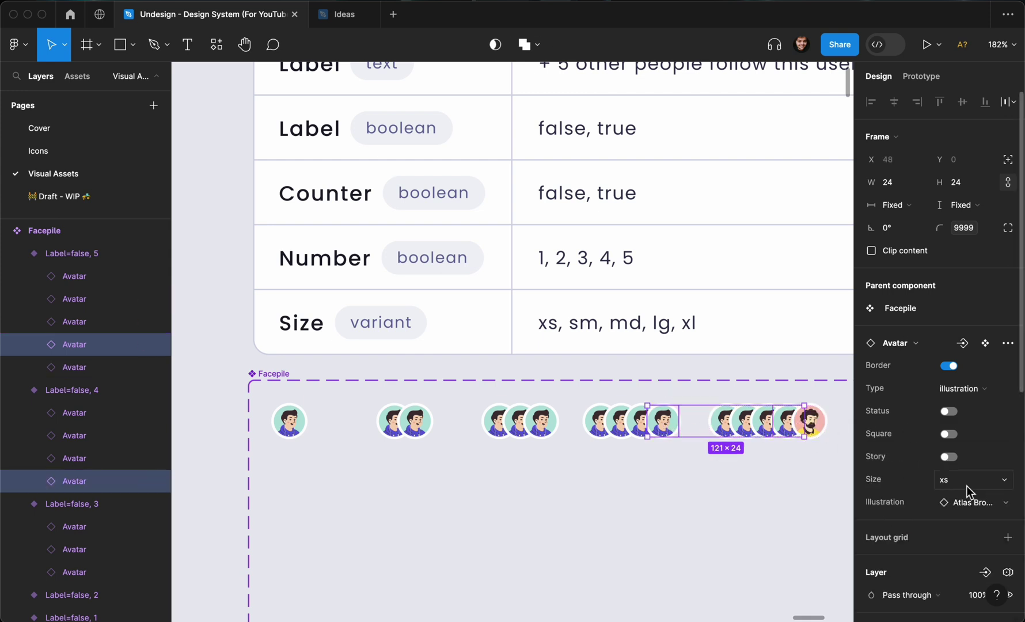
left_click(971, 503)
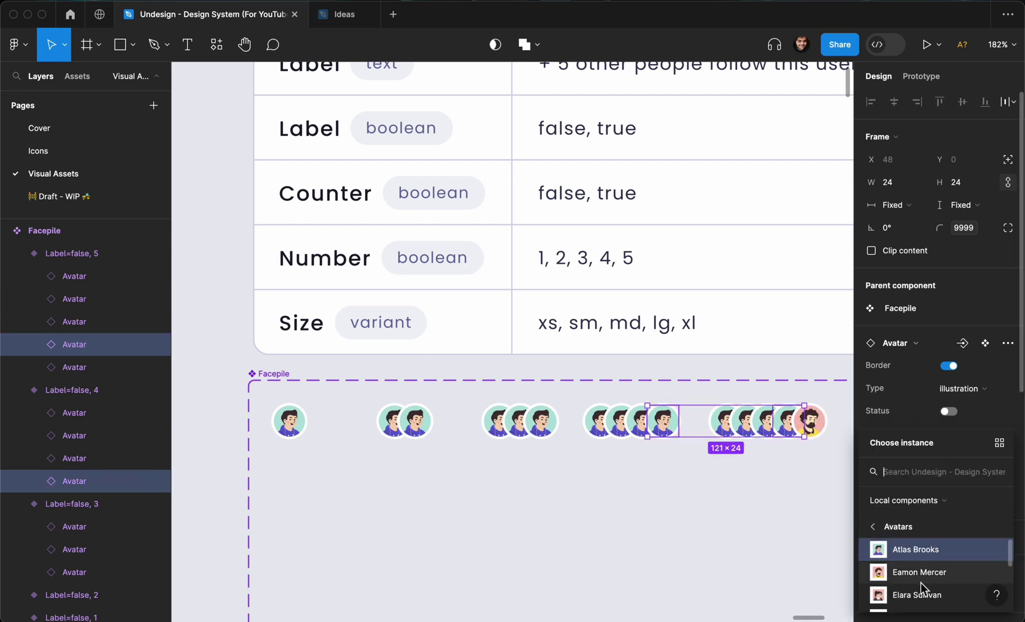
scroll(920, 583, "down", 2)
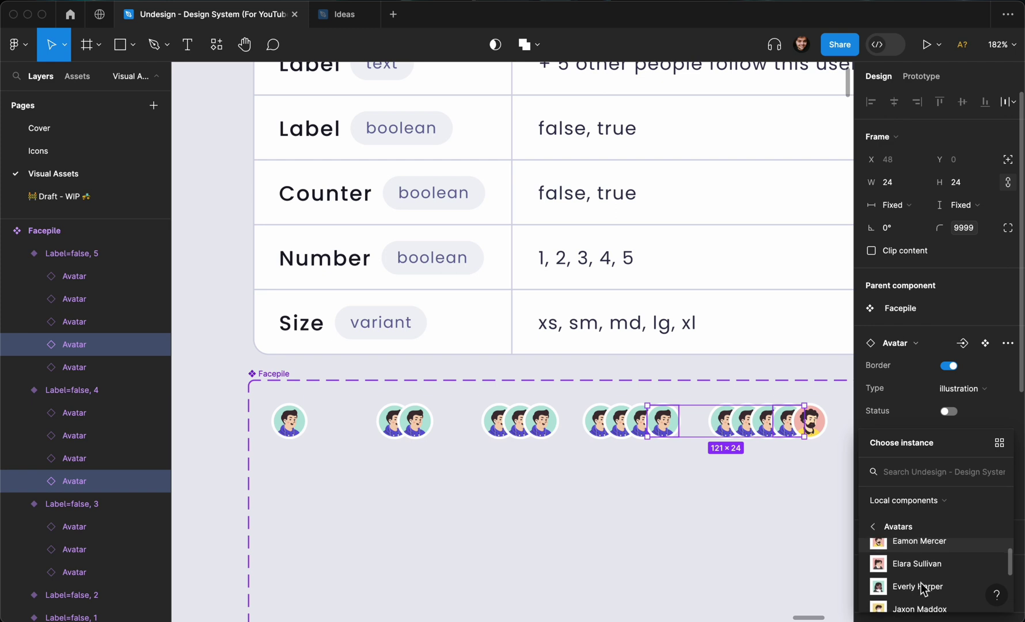
key("Escape")
- Swap the third avatars of the five-, four- and three-face groups to a new illustration
left_click(763, 429)
left_click(641, 432, "shift")
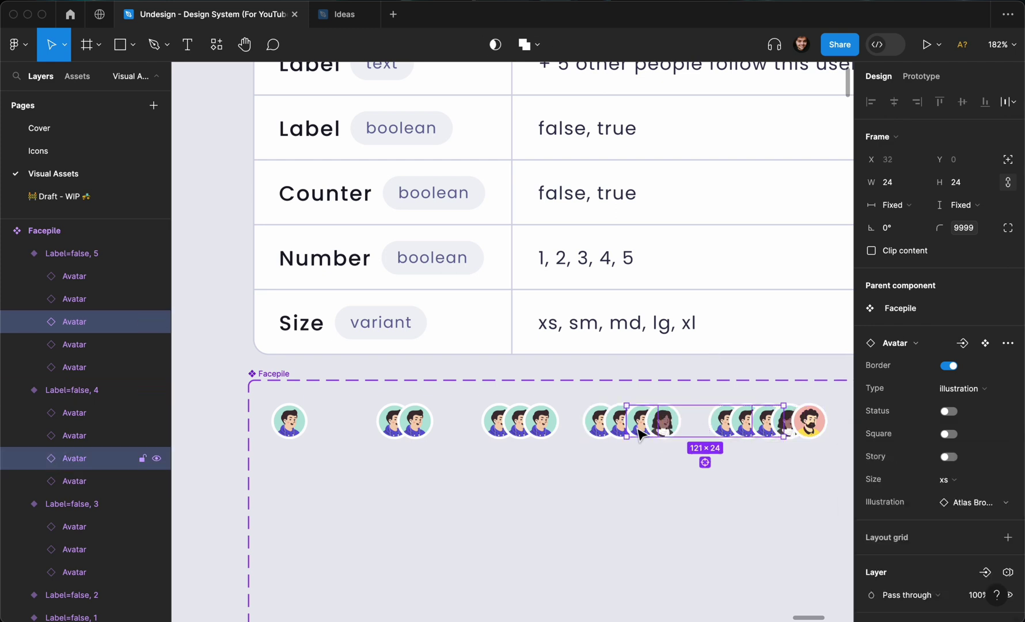
left_click(547, 431, "shift")
left_click(978, 502)
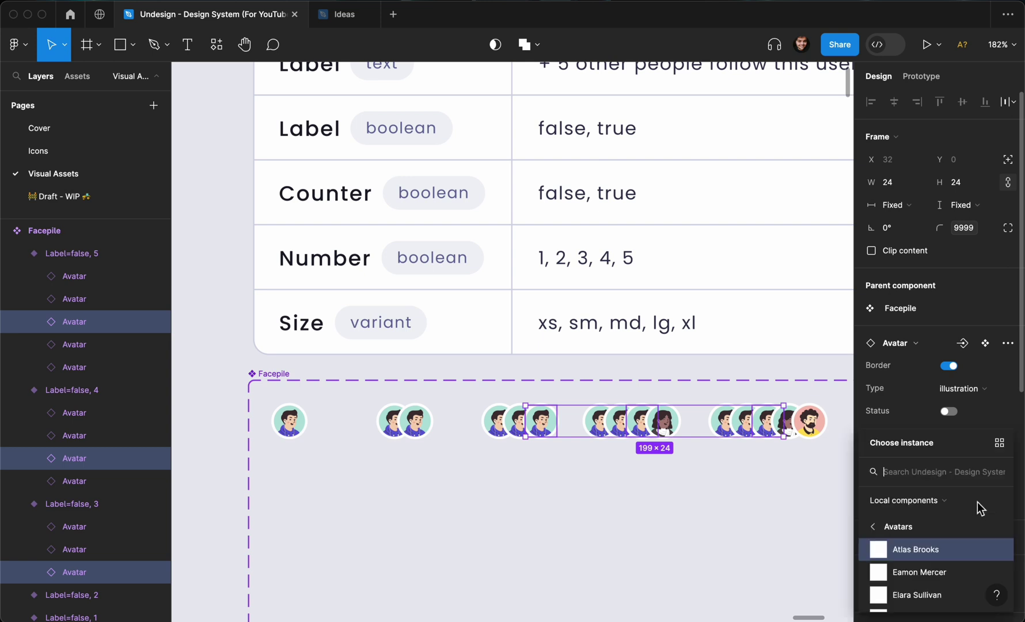
scroll(937, 541, "down", 5)
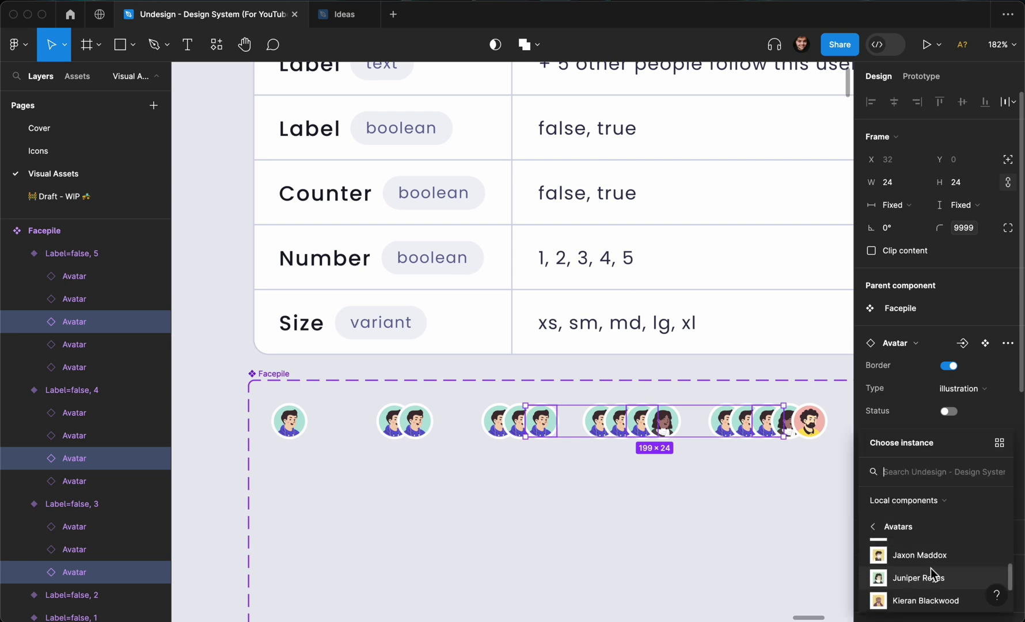
scroll(931, 569, "down", 1)
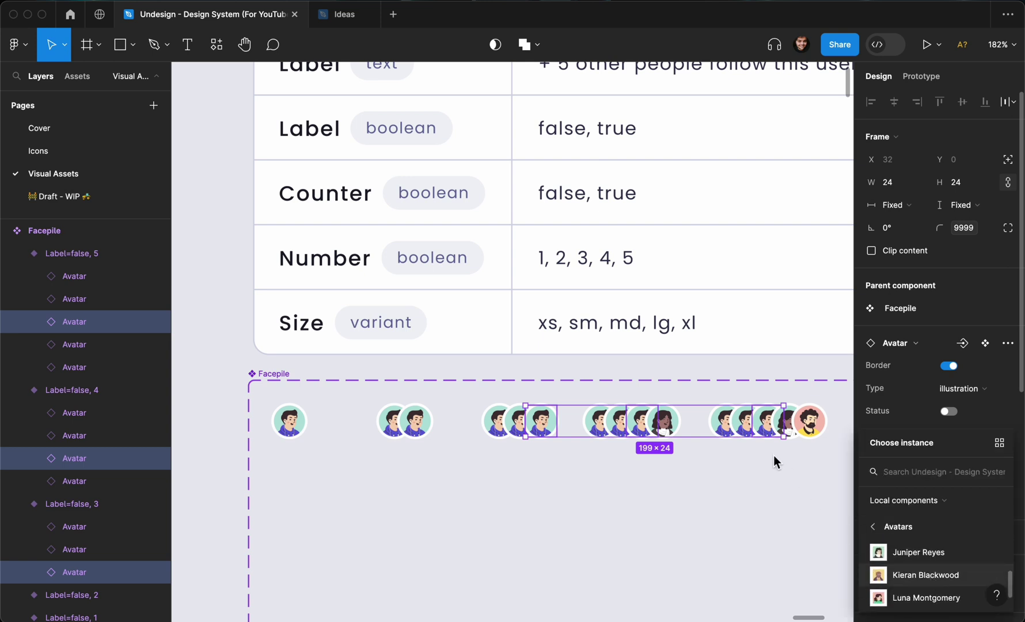
key("Return")
left_click(744, 420)
- Swap another avatar in each of the five-, four- and three-face groups to a different person
left_click(627, 425, "shift")
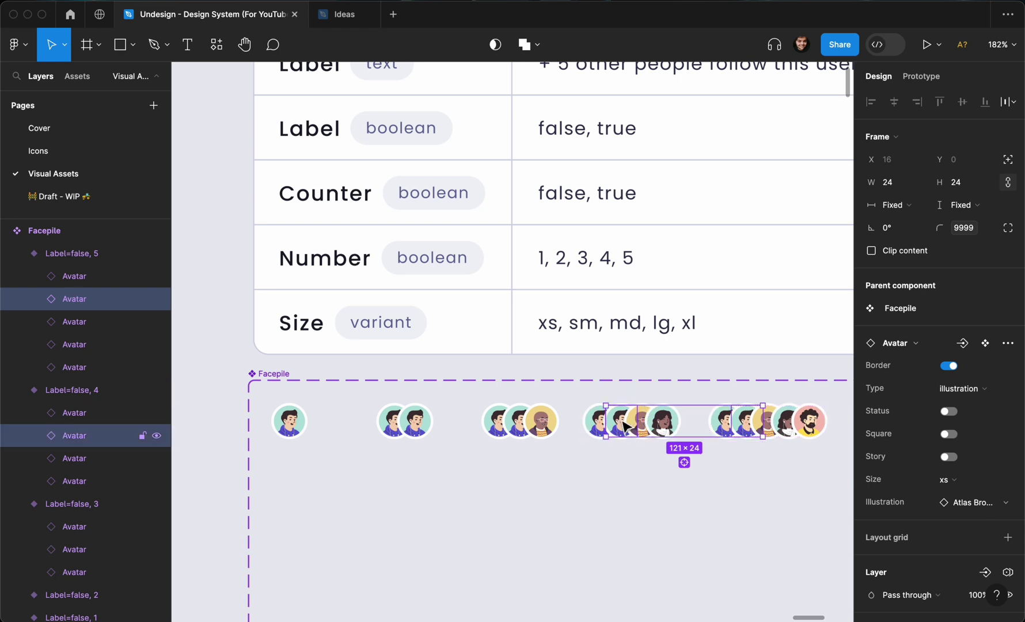
left_click(519, 420, "shift")
left_click(428, 424, "shift")
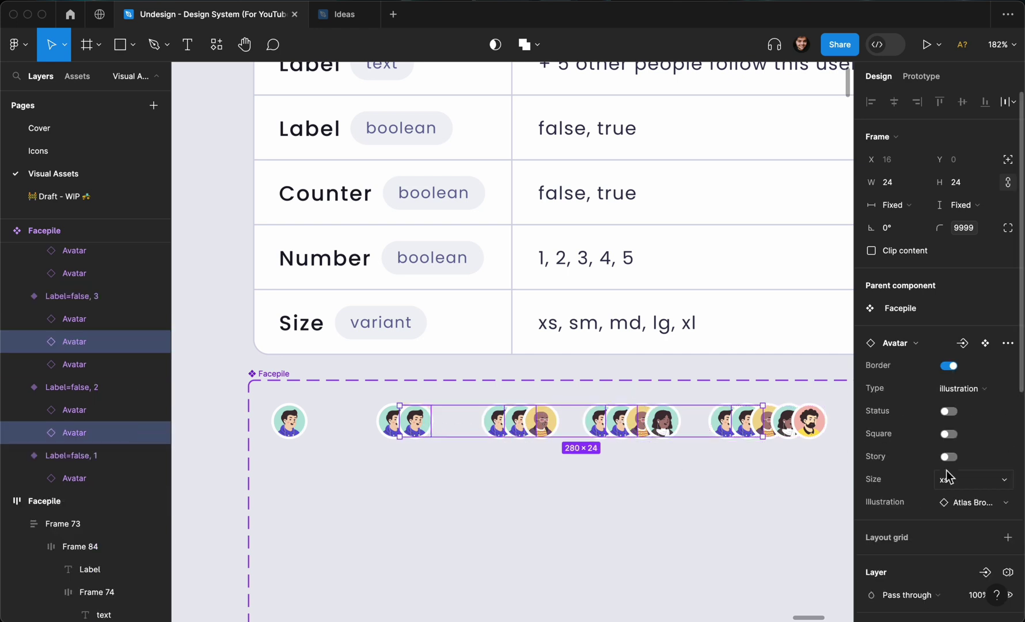
left_click(973, 500)
scroll(943, 561, "down", 5)
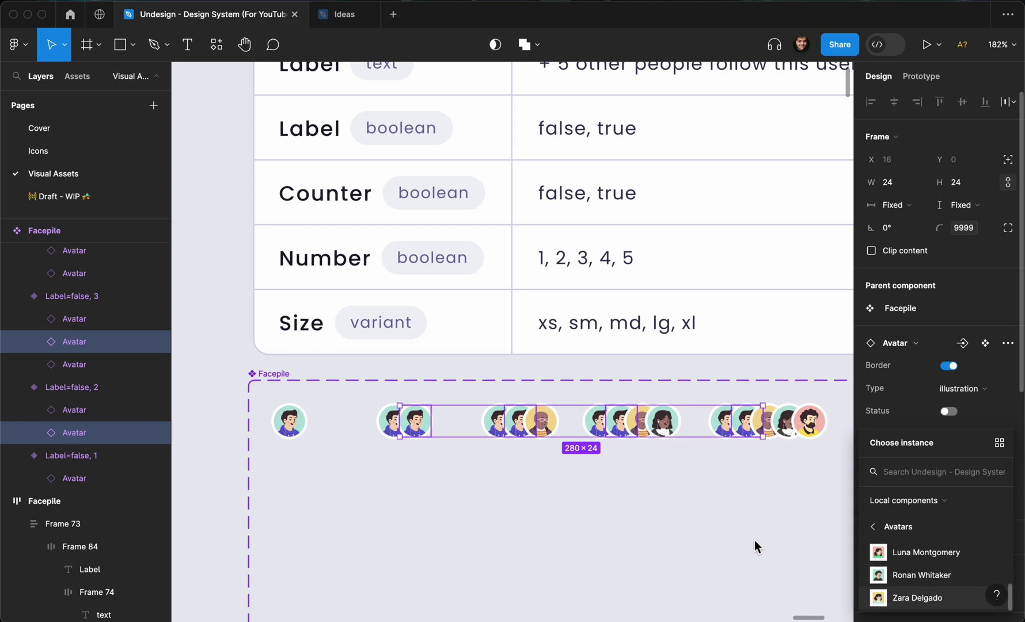
key("Escape")
left_click(709, 511)
scroll(712, 511, "down", 2)
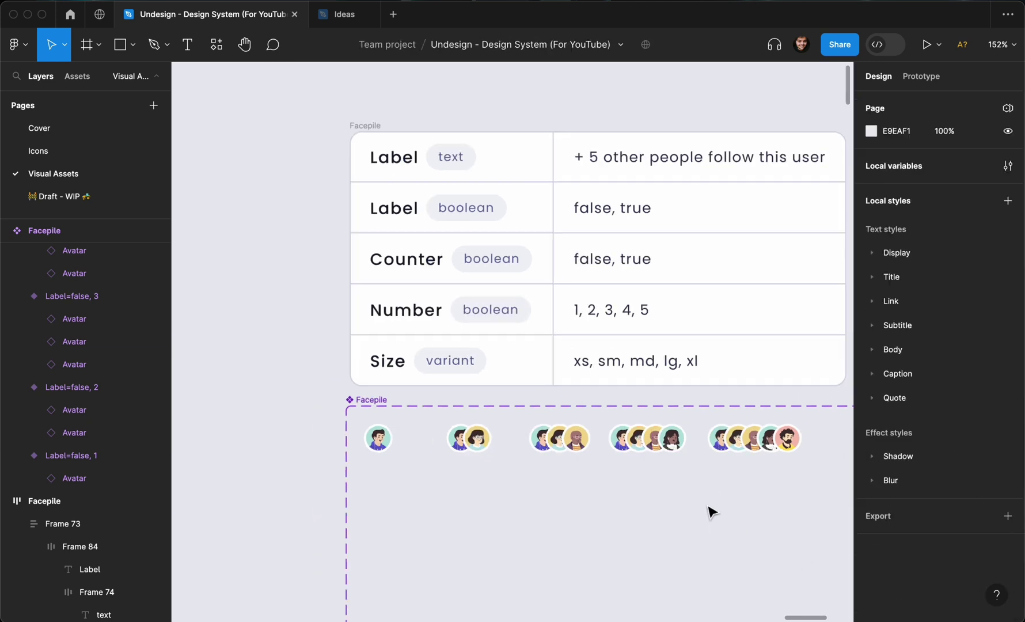
- Zoom out and select the Facepile component set frame to show its Label and Number properties
scroll(712, 511, "down", 2)
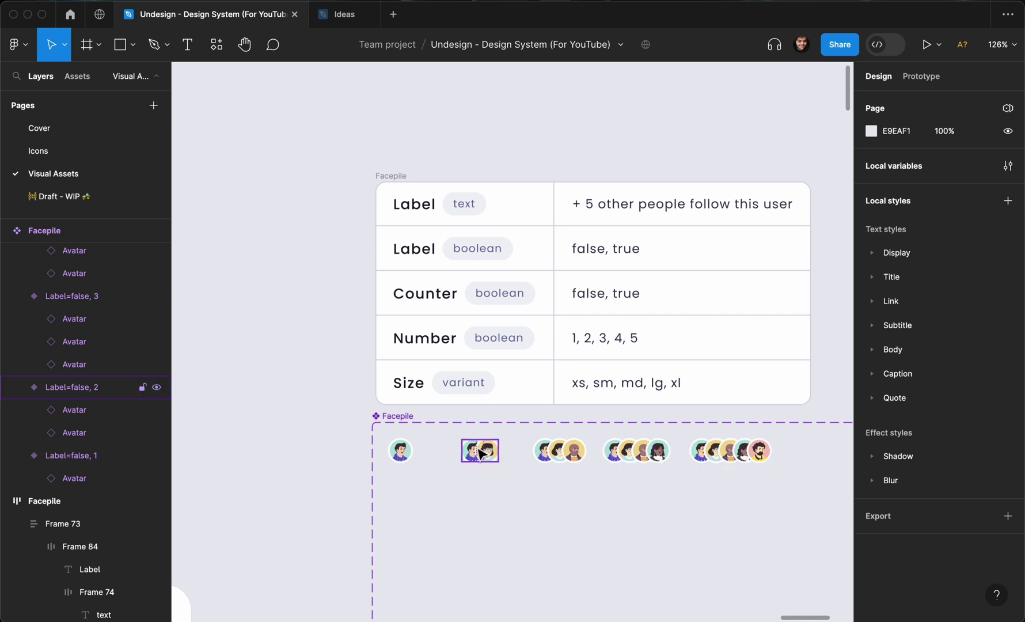
scroll(549, 503, "down", 2)
scroll(549, 506, "right", 2)
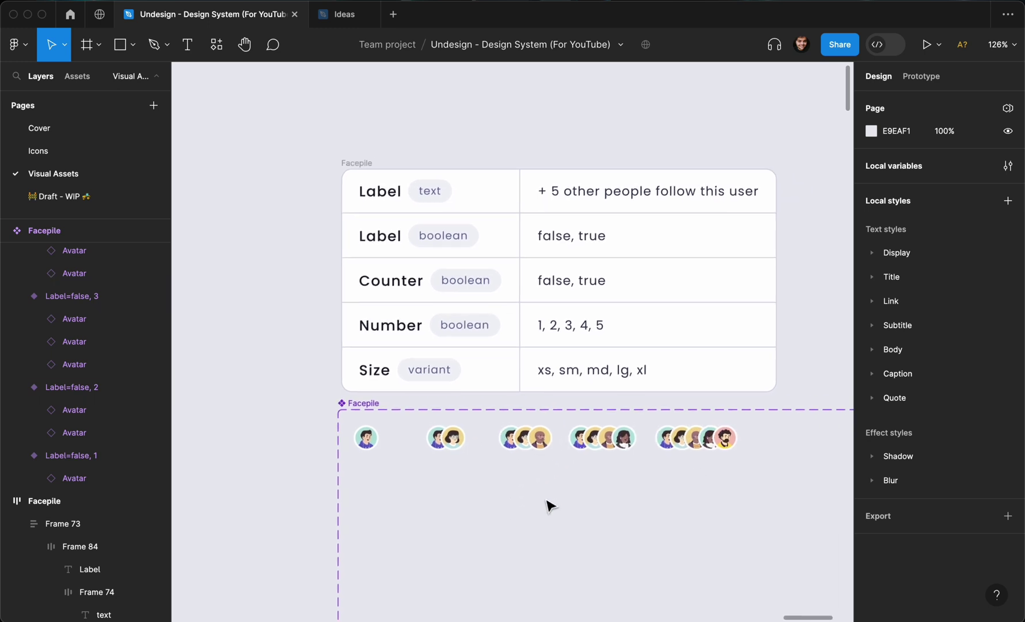
scroll(548, 504, "down", 3)
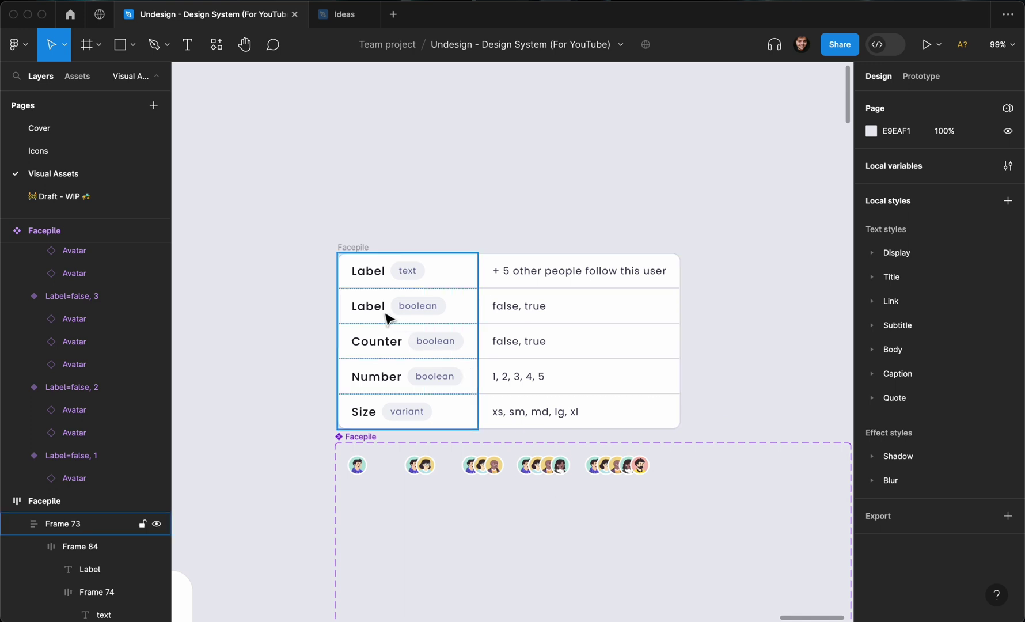
scroll(370, 433, "down", 1)
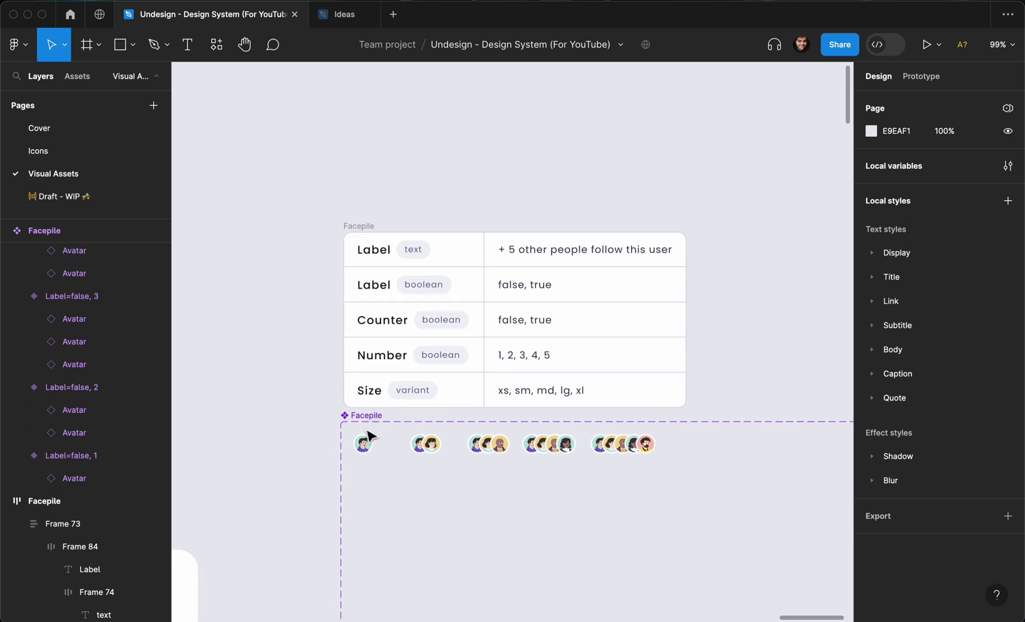
left_click(356, 419)
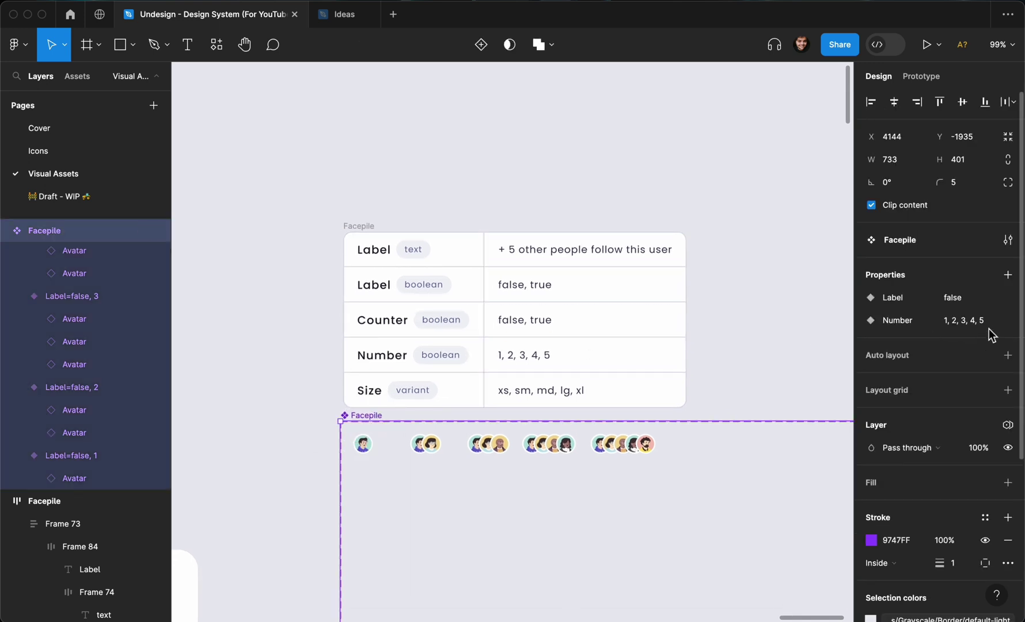
- Create a Text component property named Label with default '+ 5 other people follow this user'
left_click(1008, 274)
left_click(952, 323)
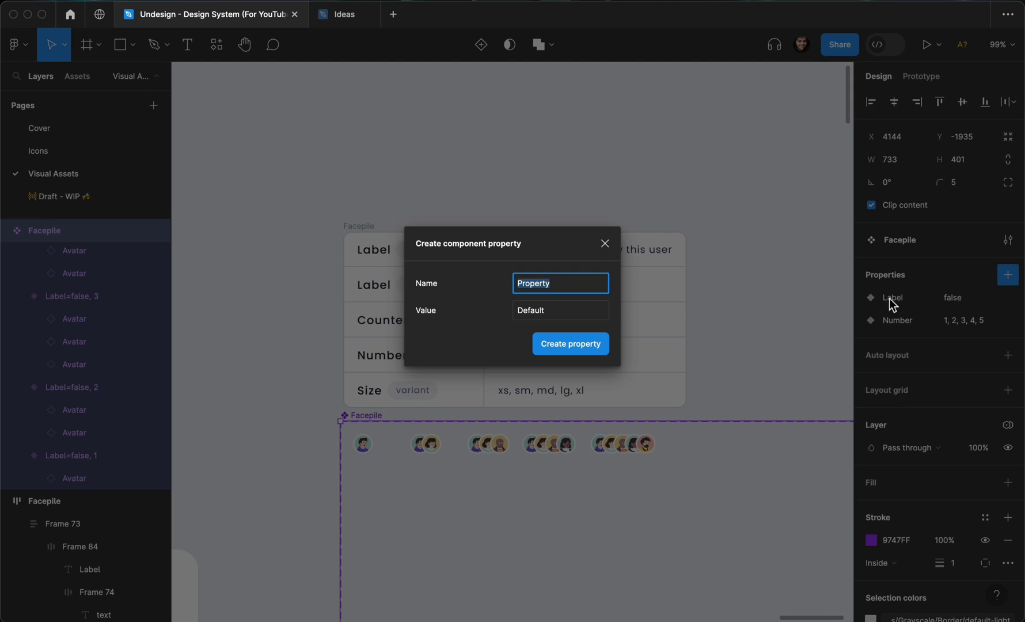
left_click(605, 243)
left_click(1007, 275)
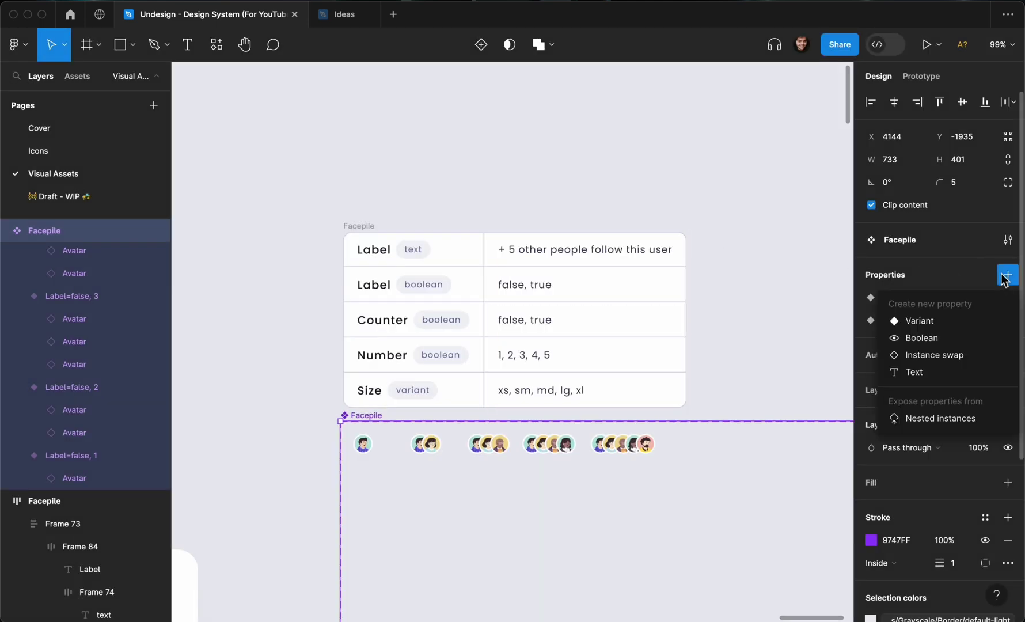
left_click(941, 370)
type("Label")
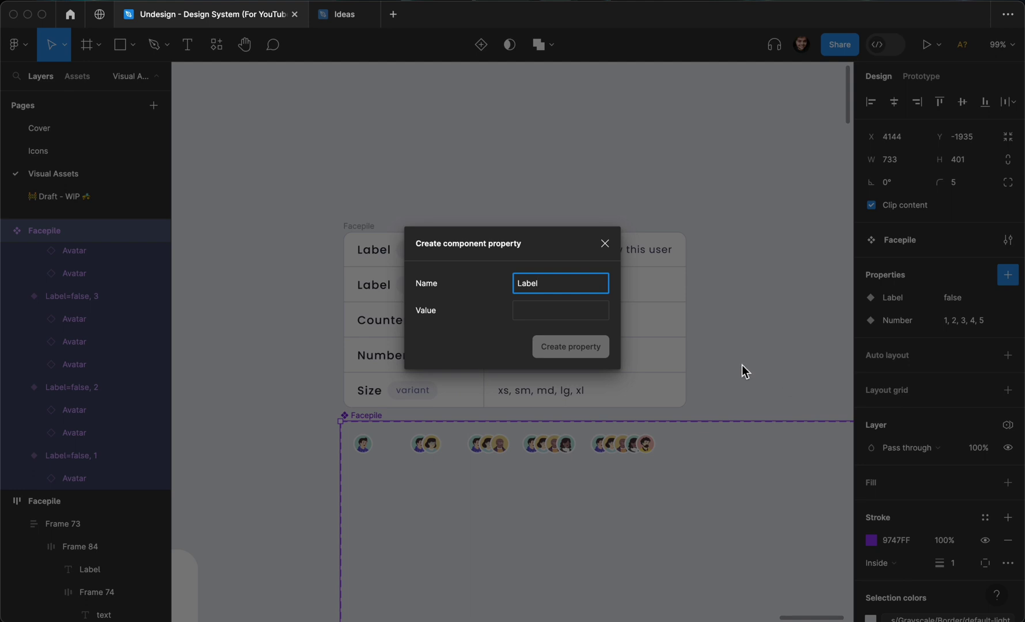
left_click(592, 314)
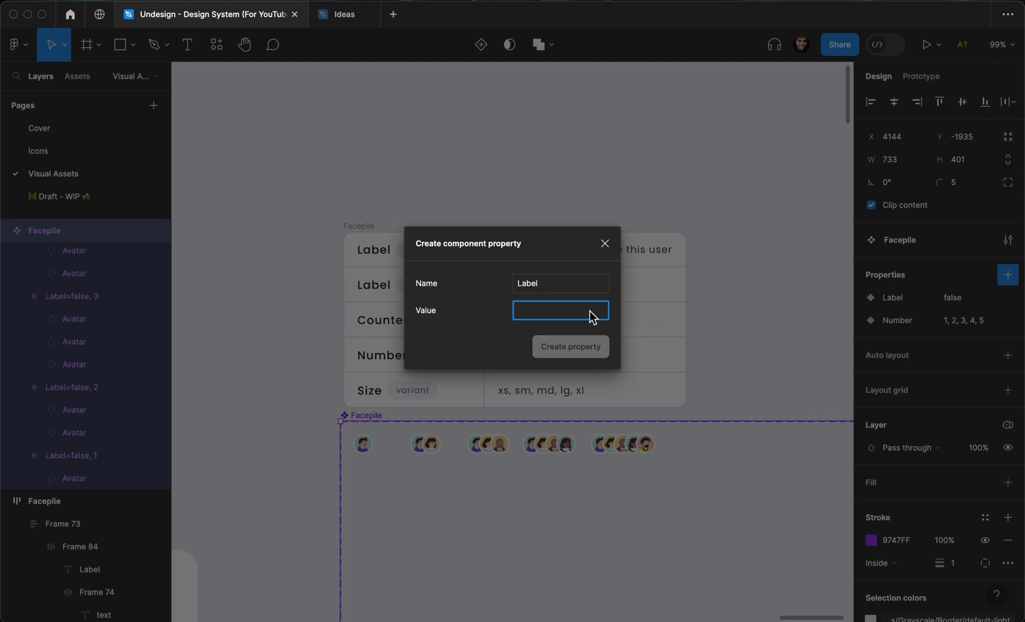
type("+ 5 other people")
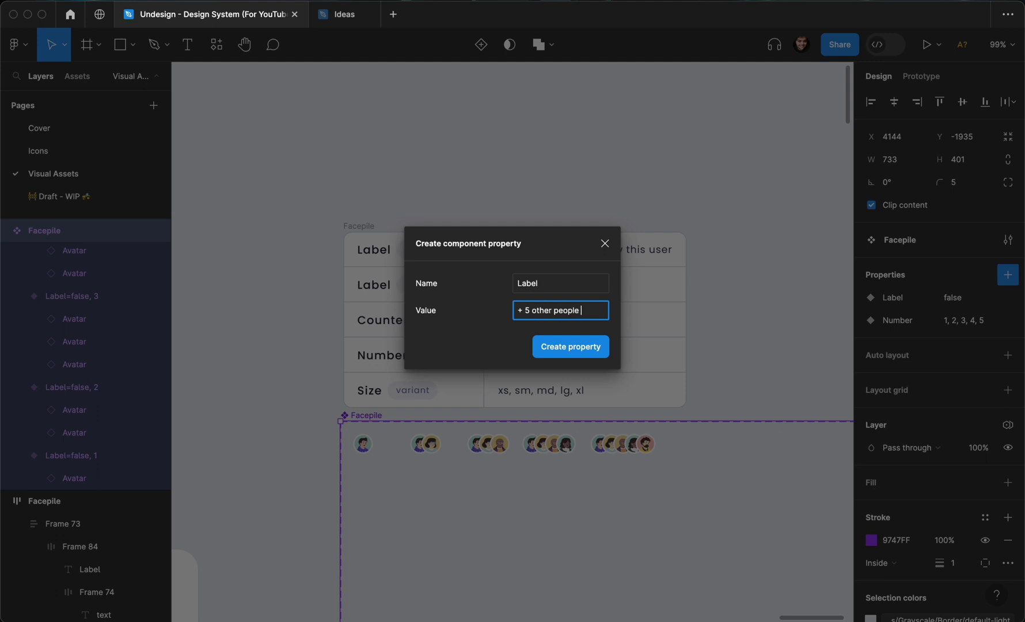
type("this")
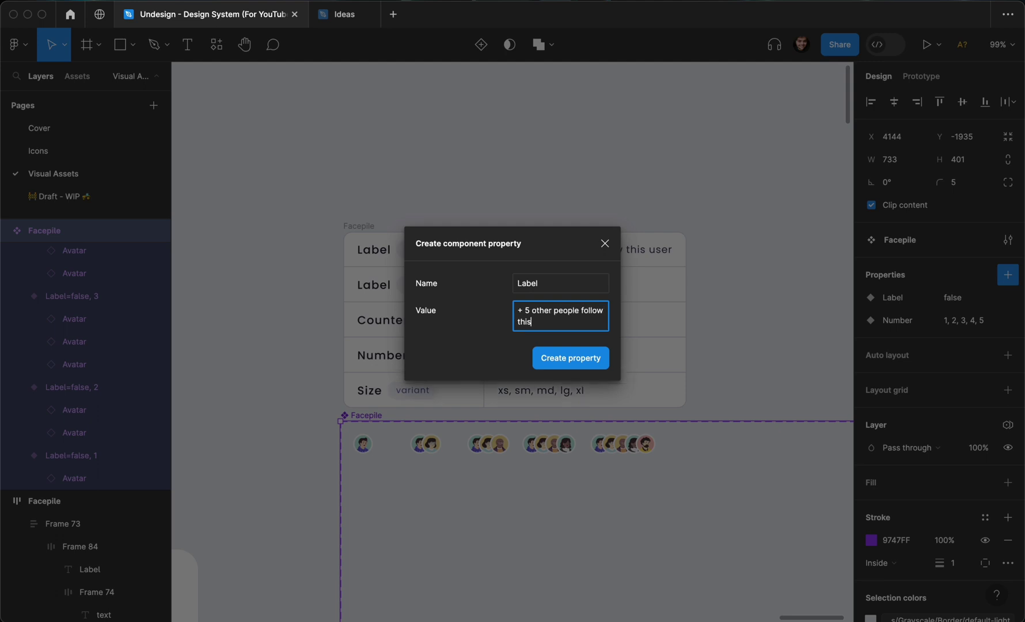
type(" user")
left_click(558, 362)
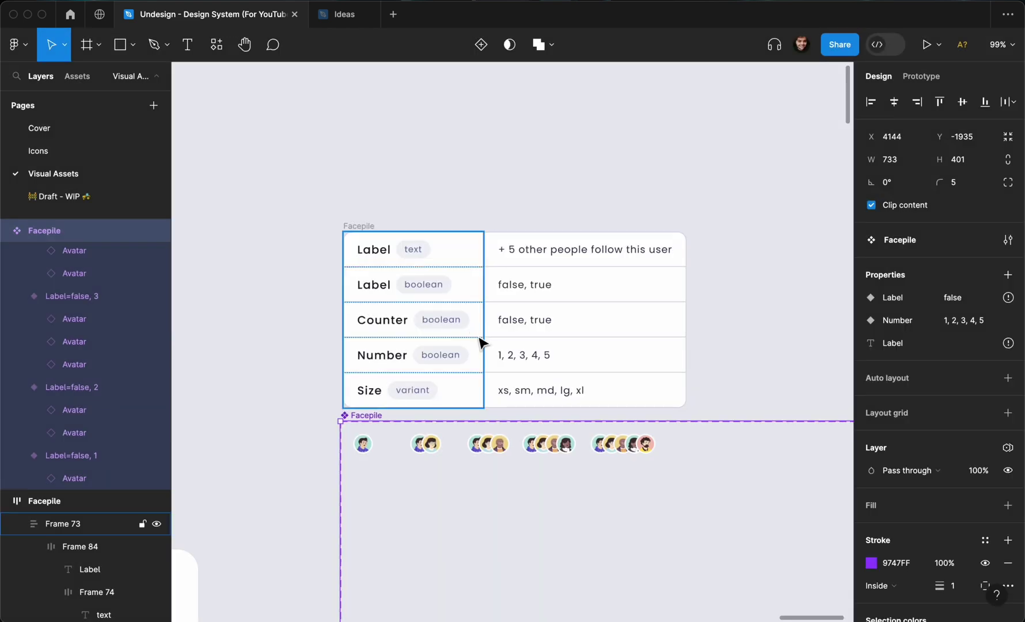
left_click(293, 416)
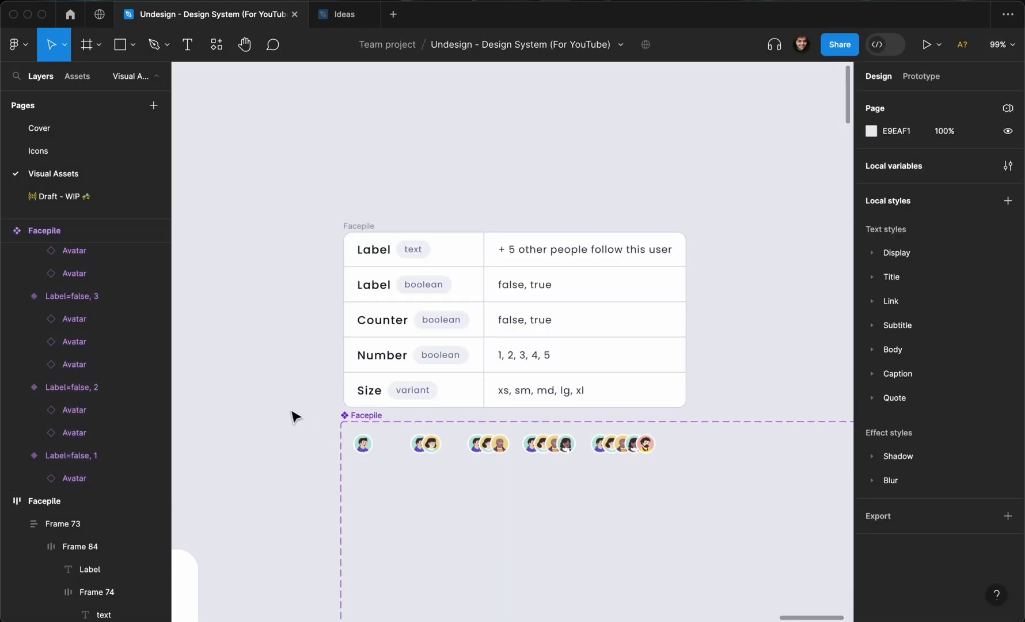
- Duplicate the five Facepile variants into a second row and set the copies' Label to true
left_click_drag(298, 435, 441, 453)
left_click_drag(622, 501, 545, 481)
scroll(525, 500, "down", 2)
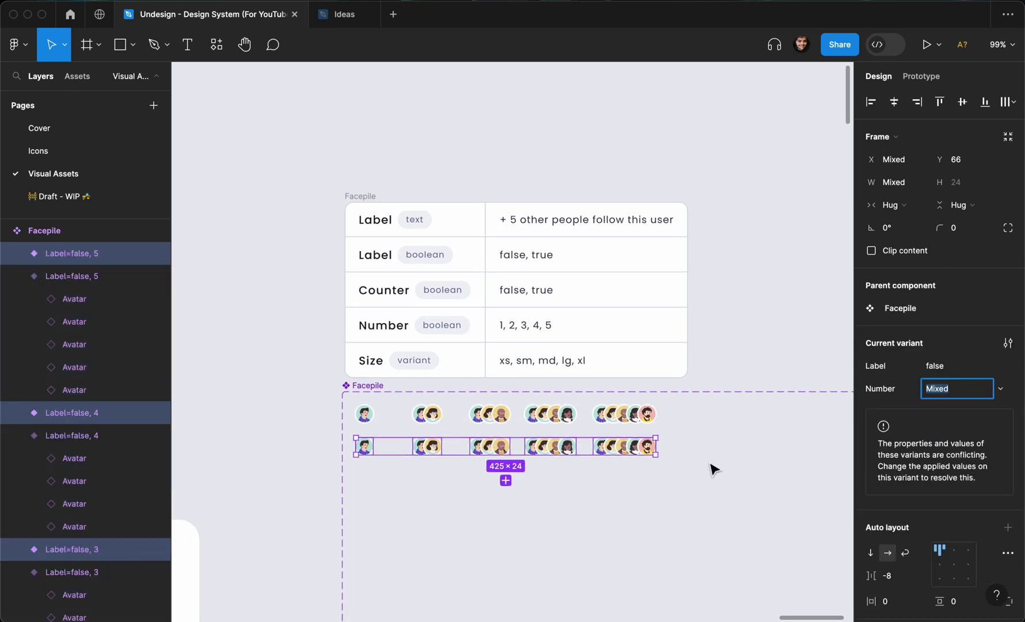
left_click(951, 366)
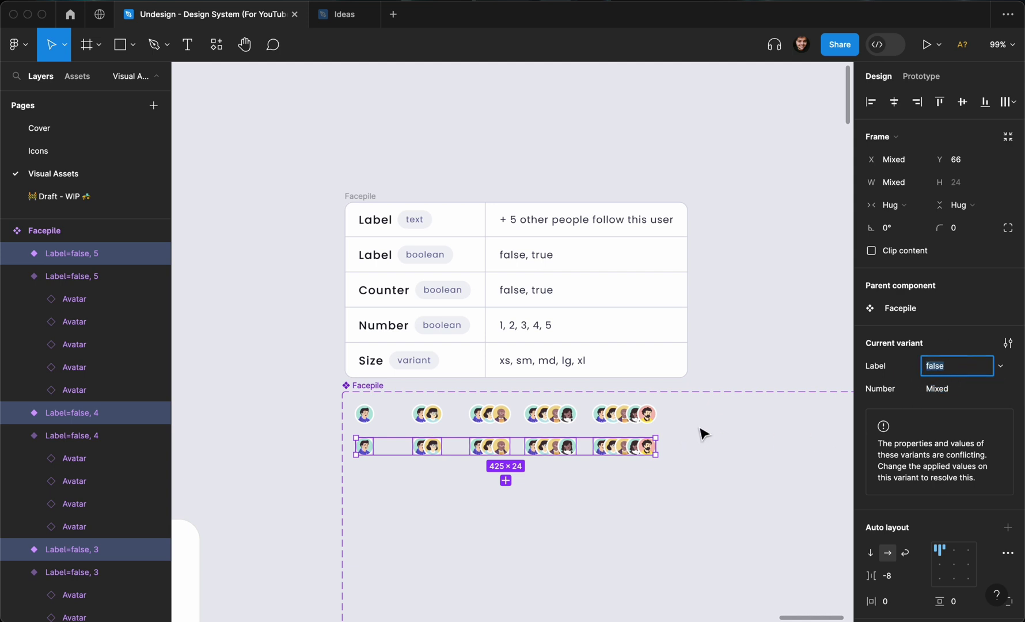
type("true")
key("Return")
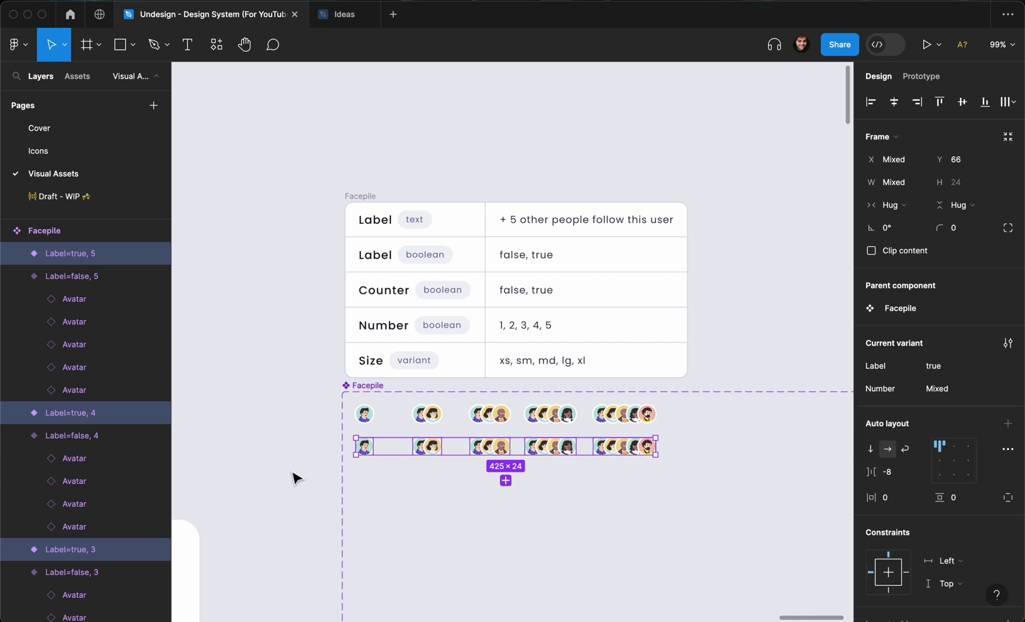
left_click(295, 478)
scroll(294, 478, "up", 3)
- Create a loose text layer reading 'text' beside the facepiles
key("t")
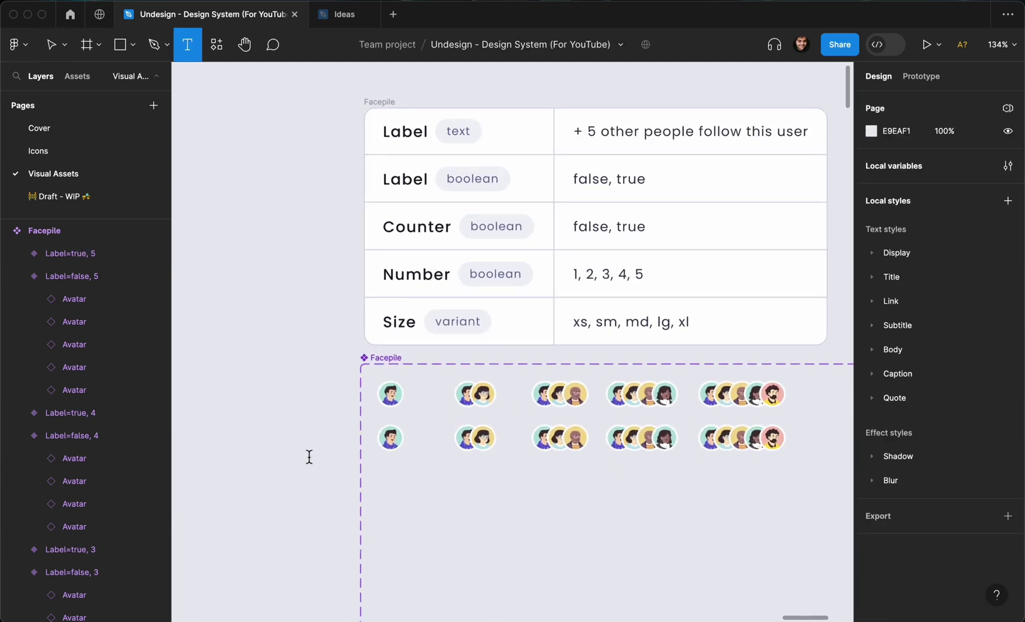
left_click(309, 457)
type("asd")
key("ctrl+a")
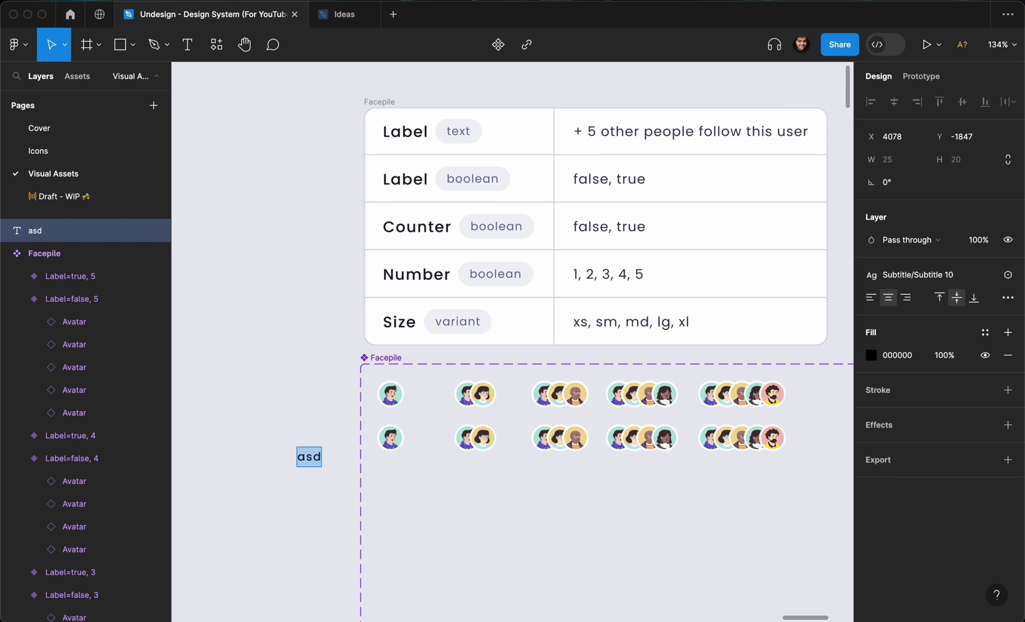
type("text")
key("Escape")
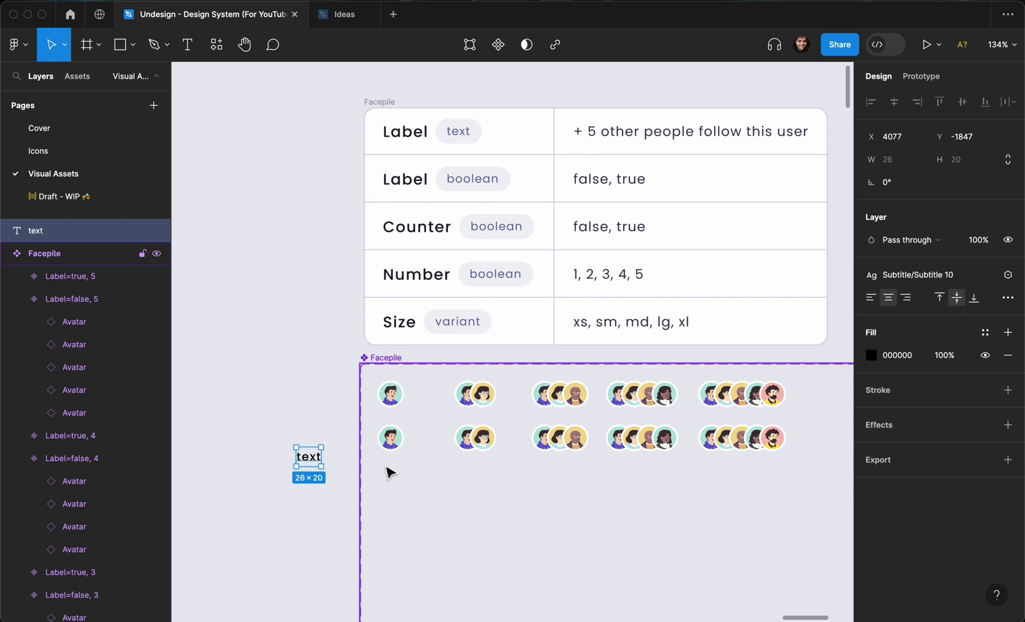
- Paste the text into the Label=true, 1 variant and wrap it with the avatar in auto layout
key("Delete")
left_click(397, 446)
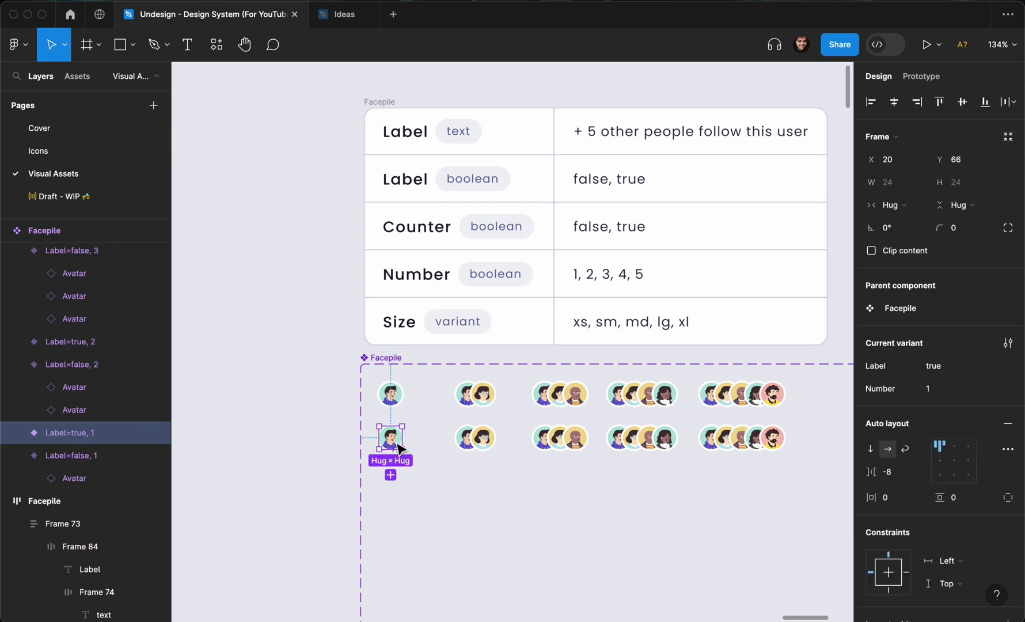
key("ctrl+v")
scroll(397, 452, "up", 3)
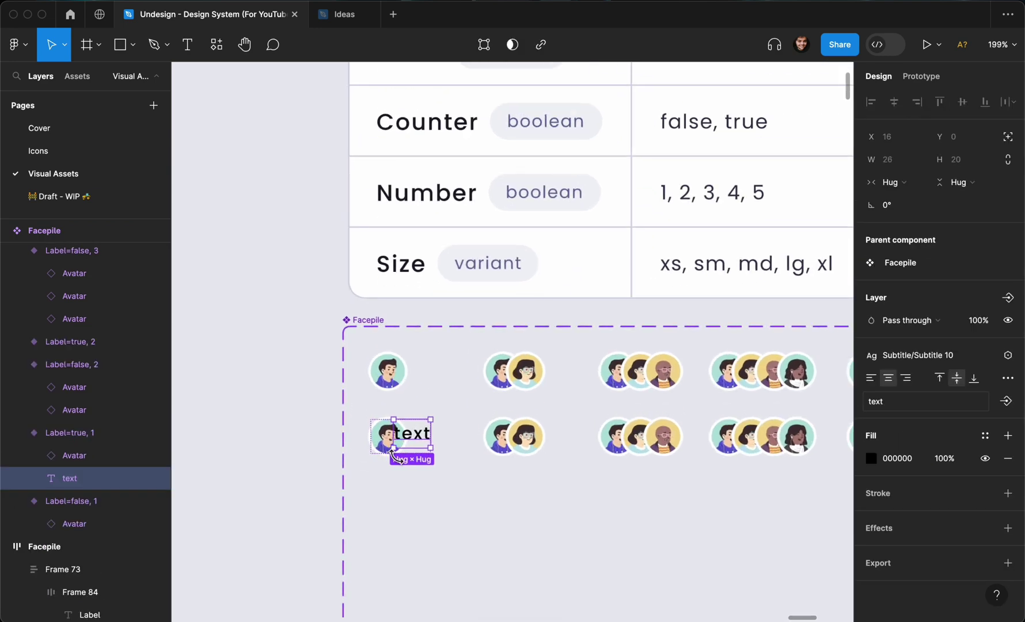
left_click(393, 485)
left_click(403, 438)
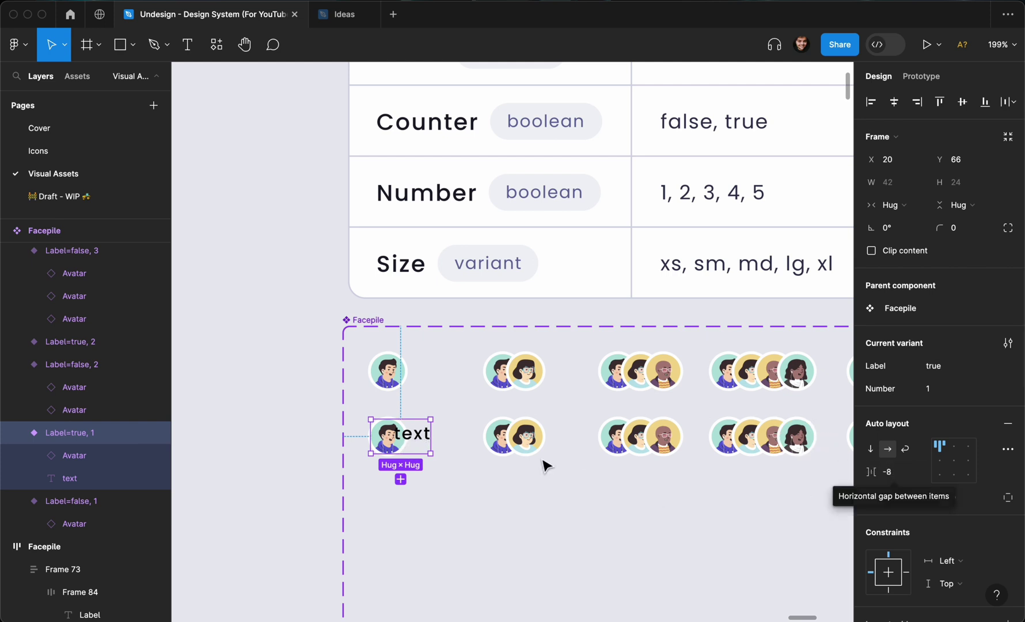
left_click(385, 441)
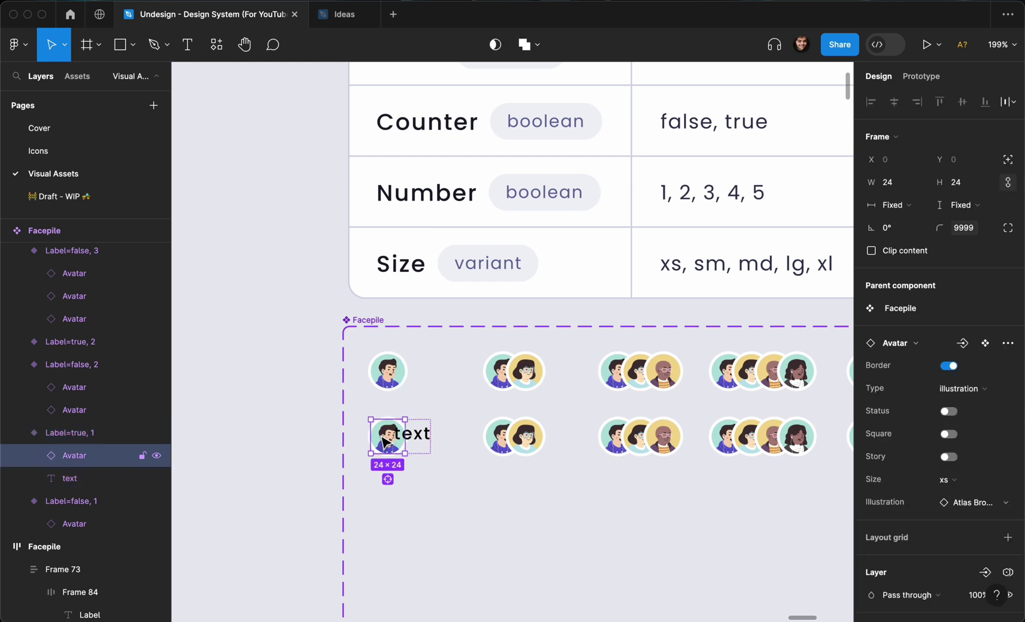
left_click(425, 436, "shift")
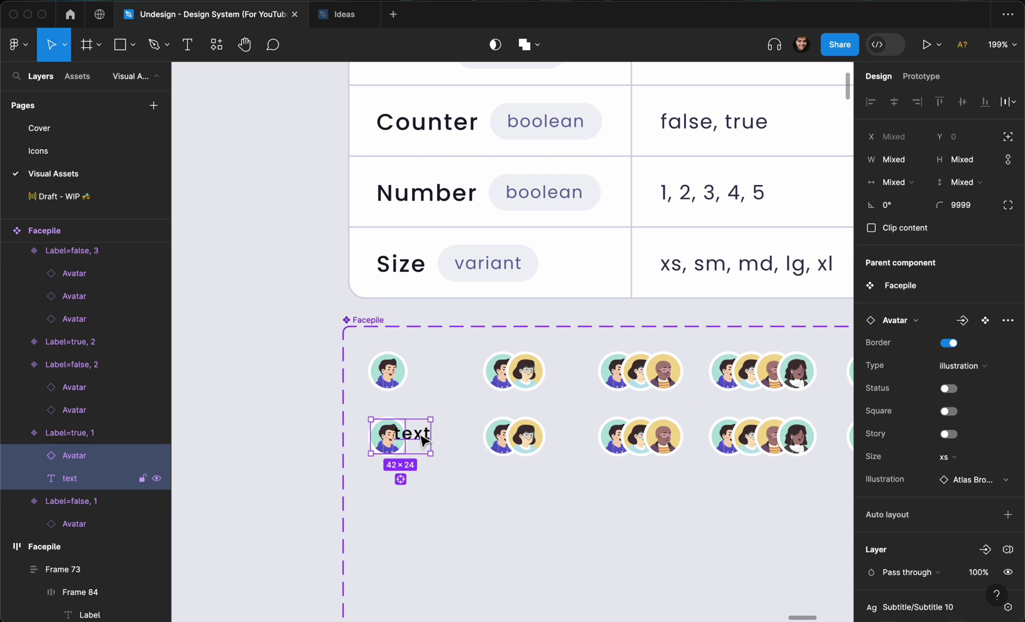
key("shift+a")
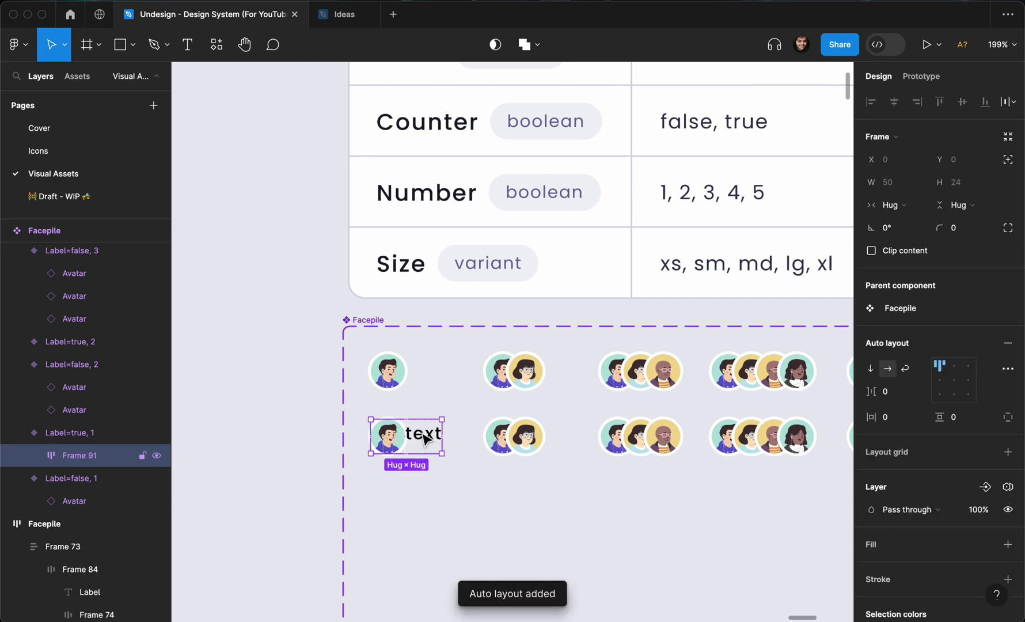
- Set a -8 item gap on Frame 91 inside the Label=true, 1 variant
left_click(420, 482)
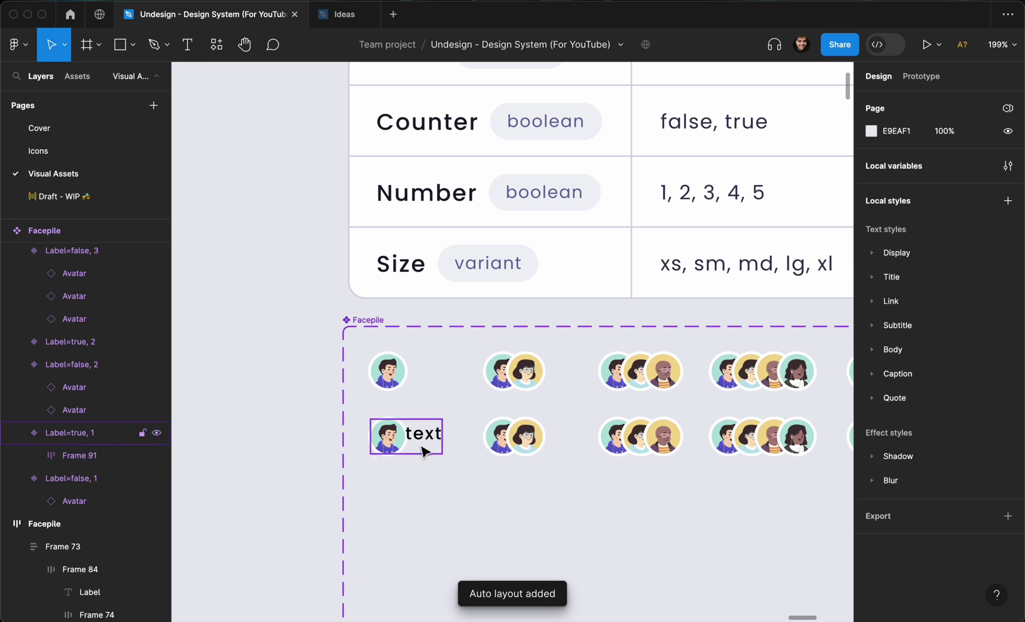
left_click(421, 448)
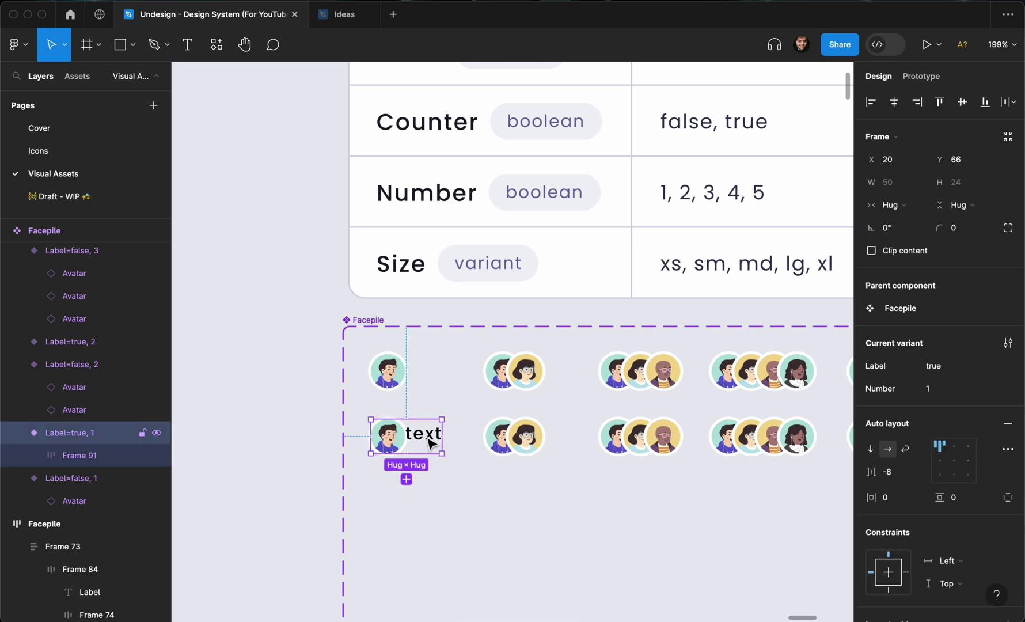
left_click(425, 442)
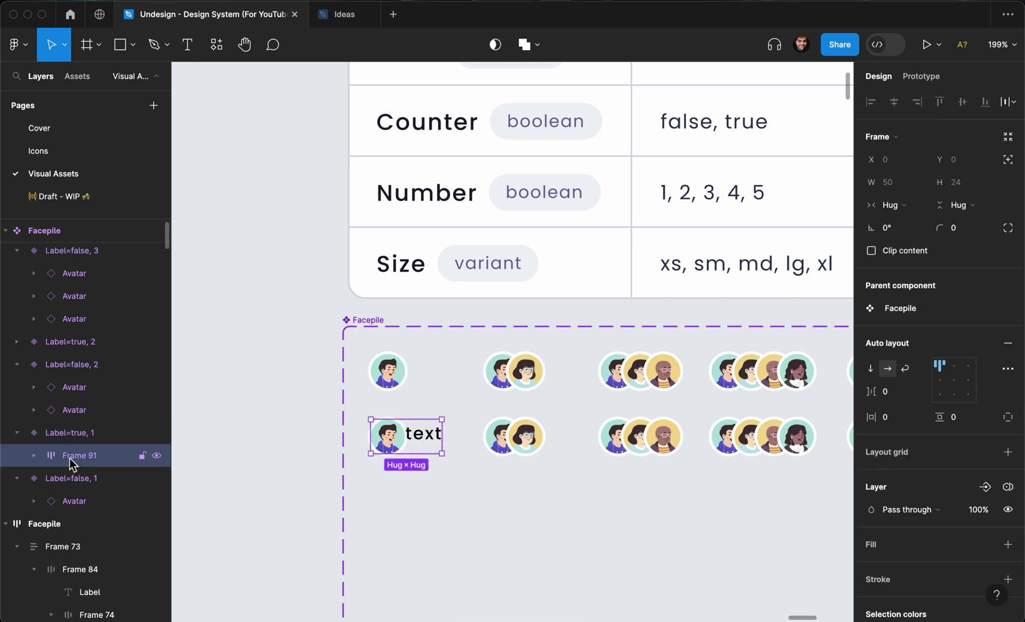
left_click(32, 455)
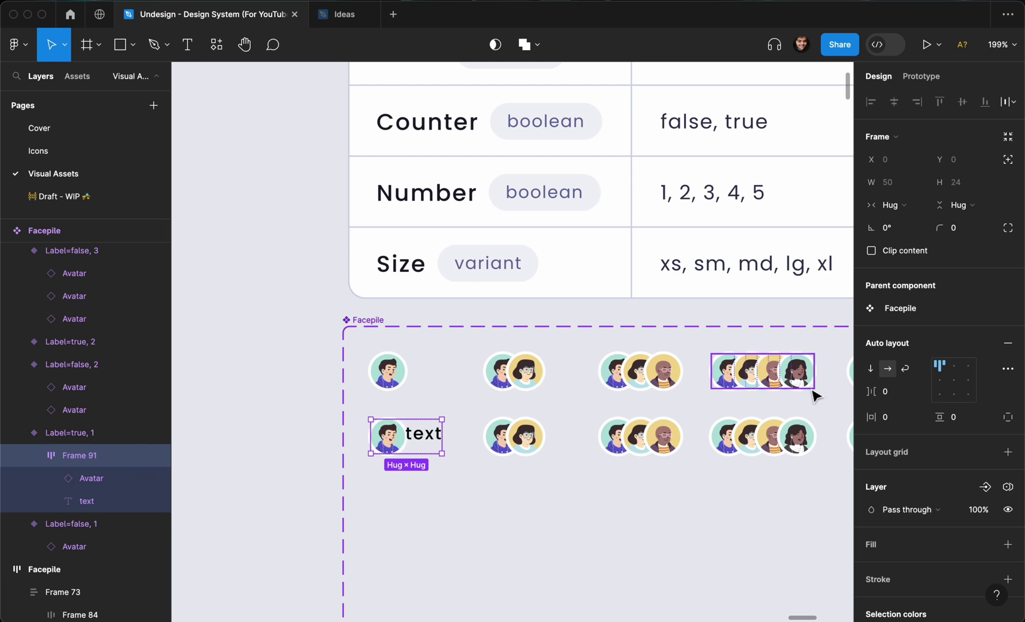
left_click(919, 392)
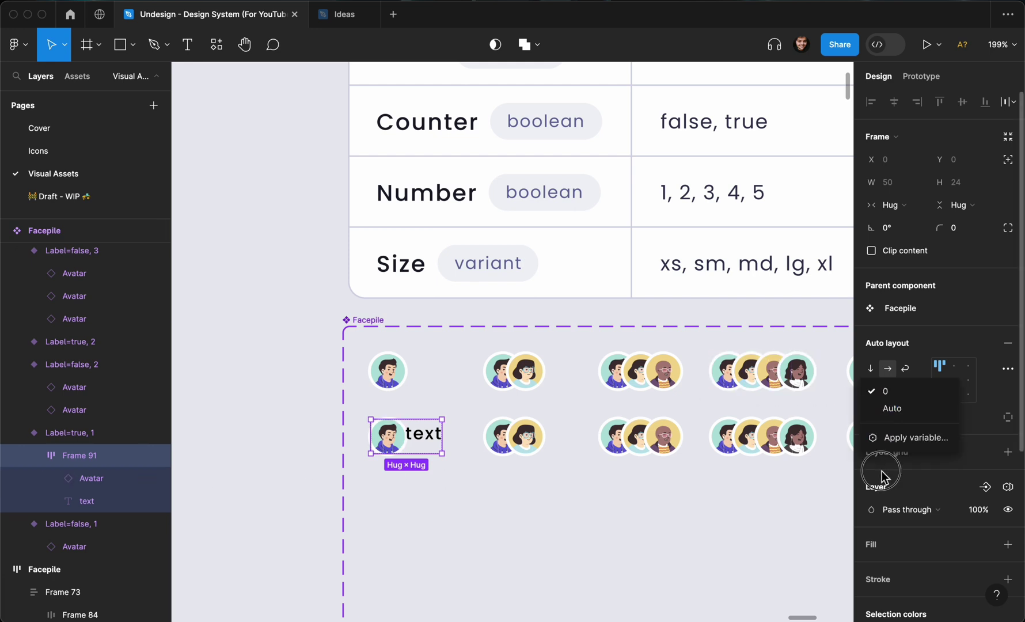
left_click(882, 471)
left_click(895, 401)
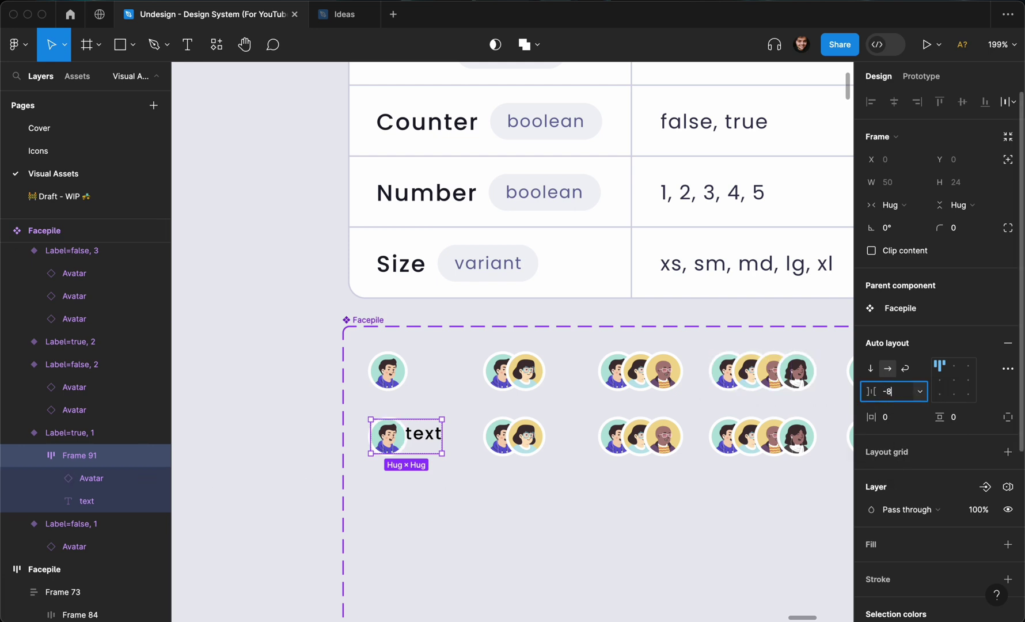
key("Return")
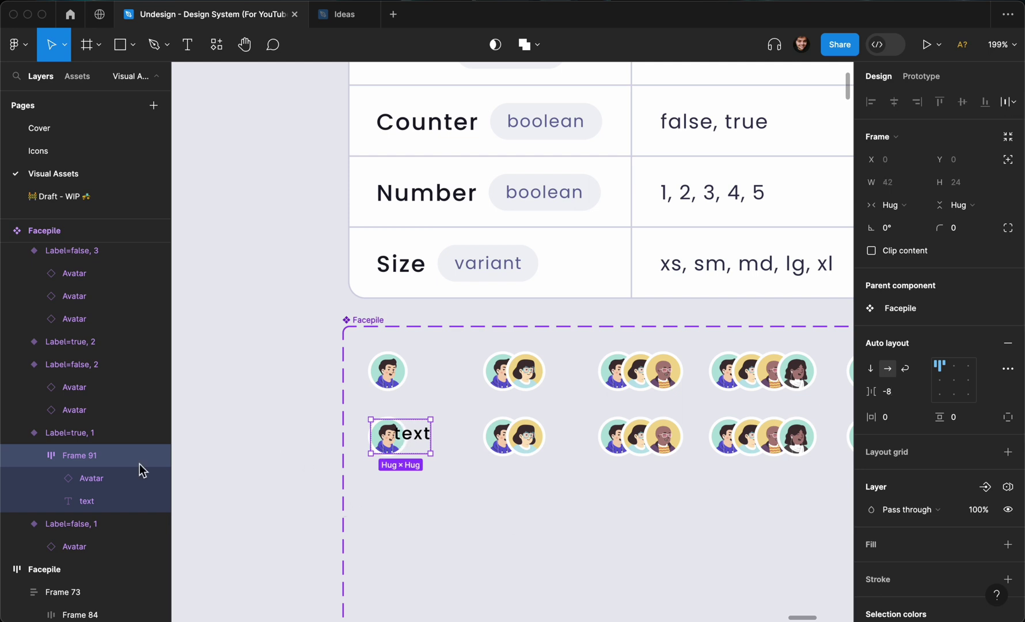
- Place the text after the avatar group, apply the xs spacing variable to the gap, and centre vertically
left_click(86, 502)
left_click_drag(87, 507, 86, 453)
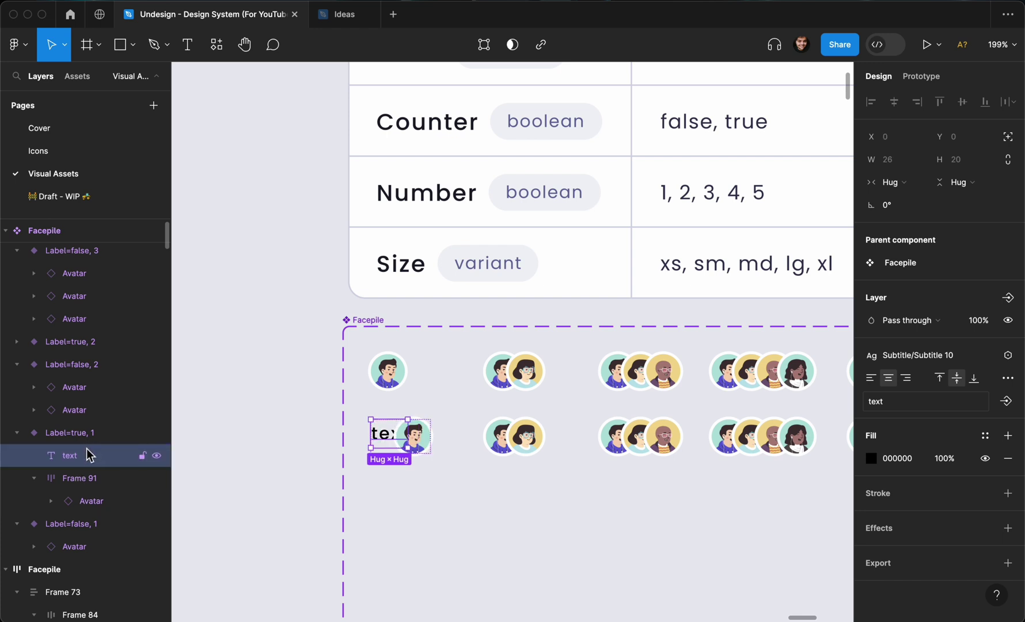
key("ctrl+z")
left_click(89, 440)
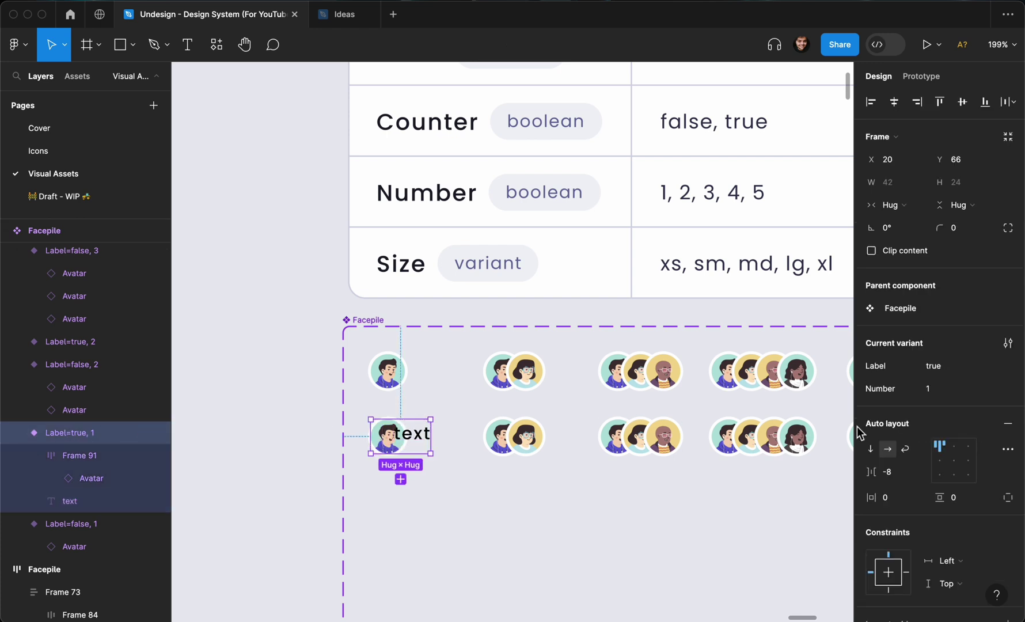
left_click(906, 471)
left_click(920, 472)
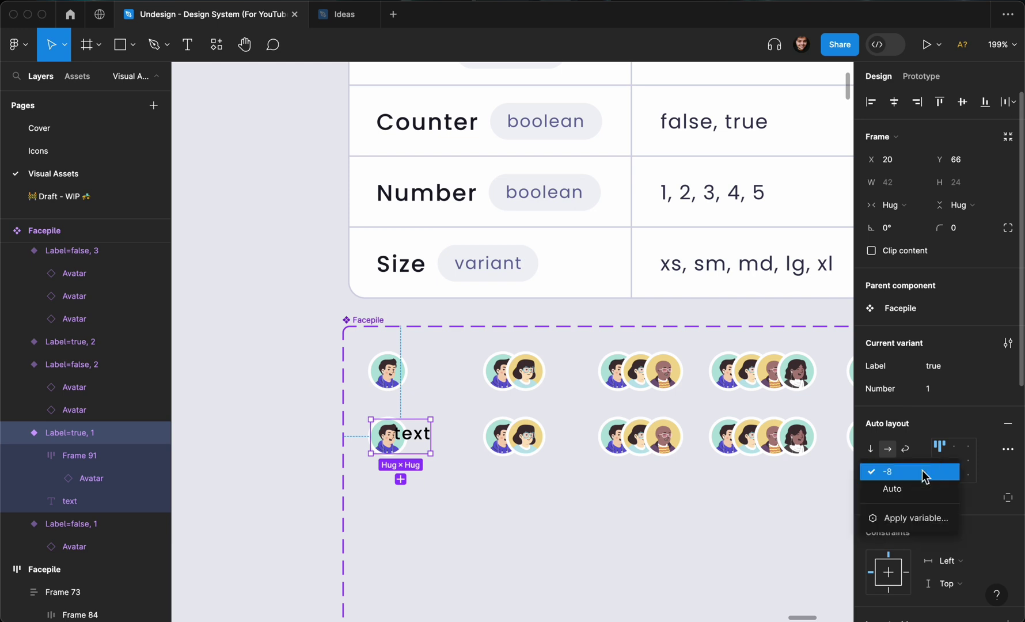
left_click(913, 516)
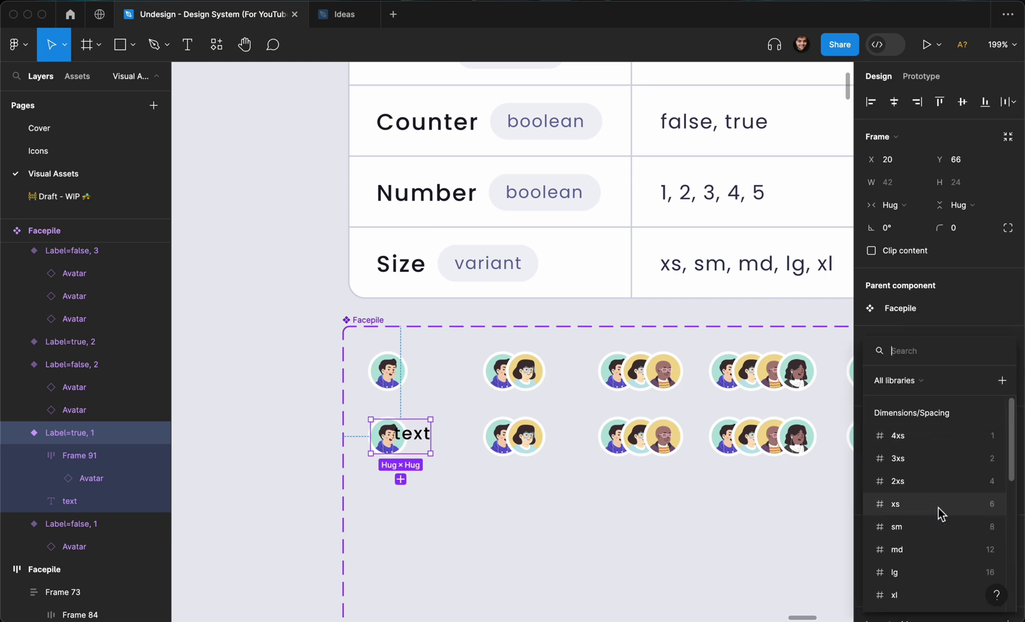
left_click(938, 508)
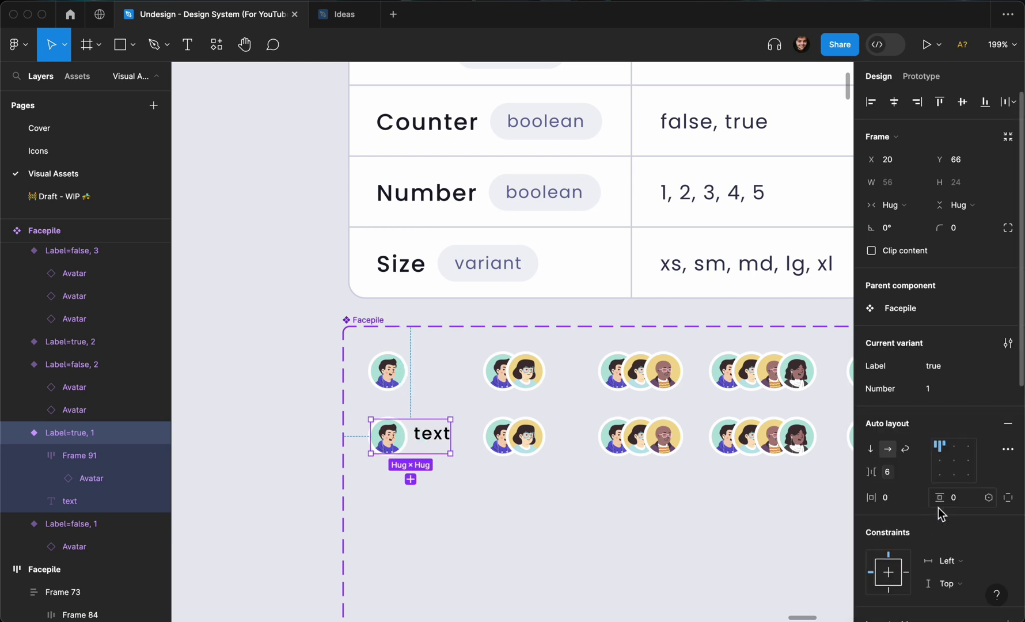
left_click(942, 466)
scroll(575, 481, "down", 3)
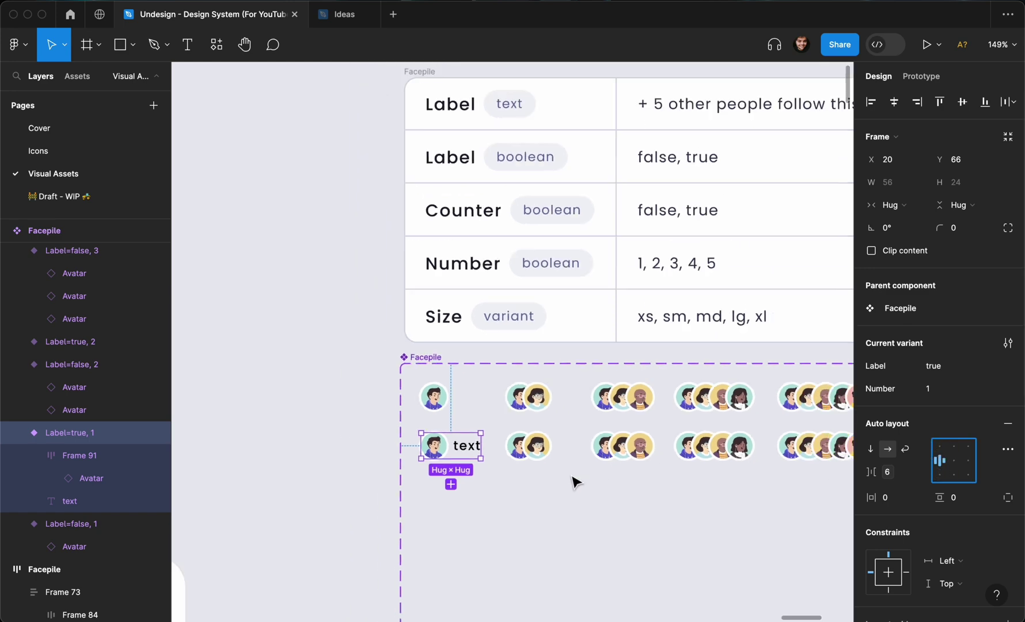
- Give the Label=true, 1 text the Body 10 style and the body colour fill
scroll(575, 481, "down", 3)
scroll(454, 490, "up", 2)
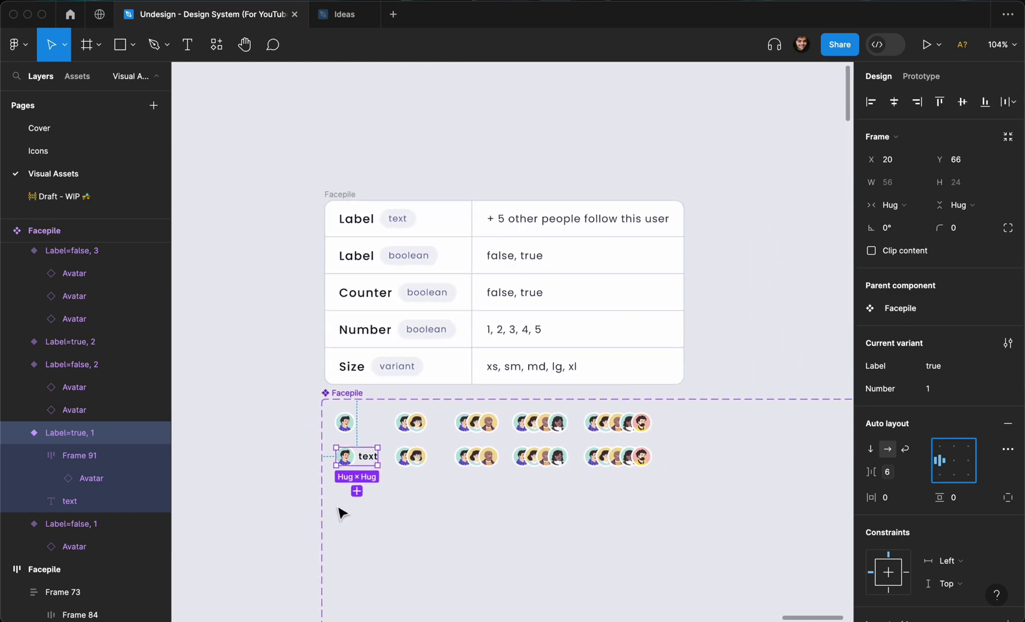
scroll(292, 462, "up", 3)
left_click(287, 461)
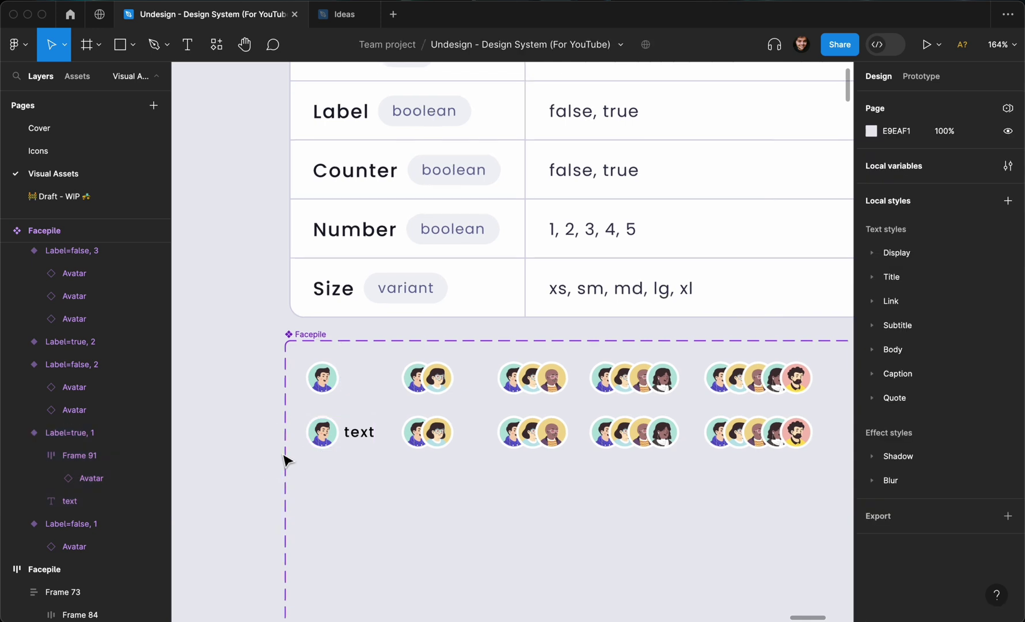
scroll(287, 462, "up", 2)
left_click(391, 427)
left_click(390, 426)
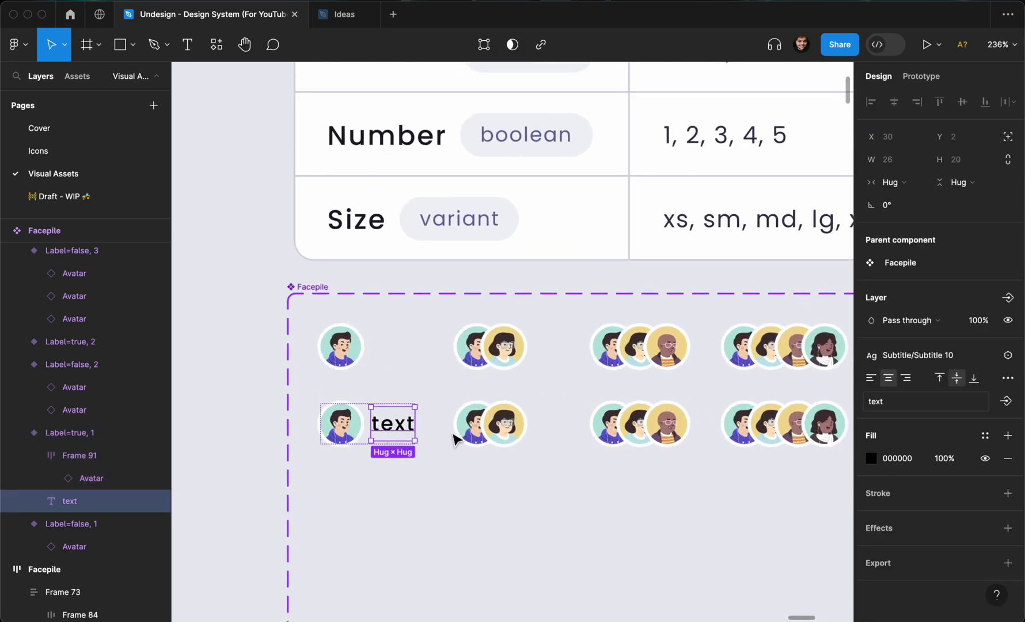
left_click(916, 355)
scroll(914, 456, "down", 4)
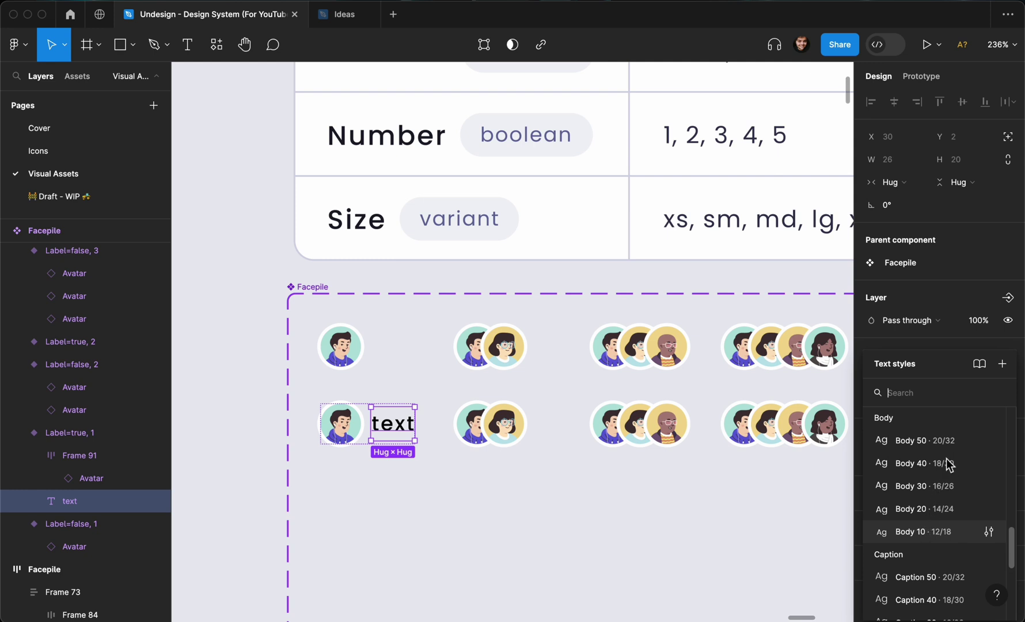
left_click(923, 532)
left_click(985, 435)
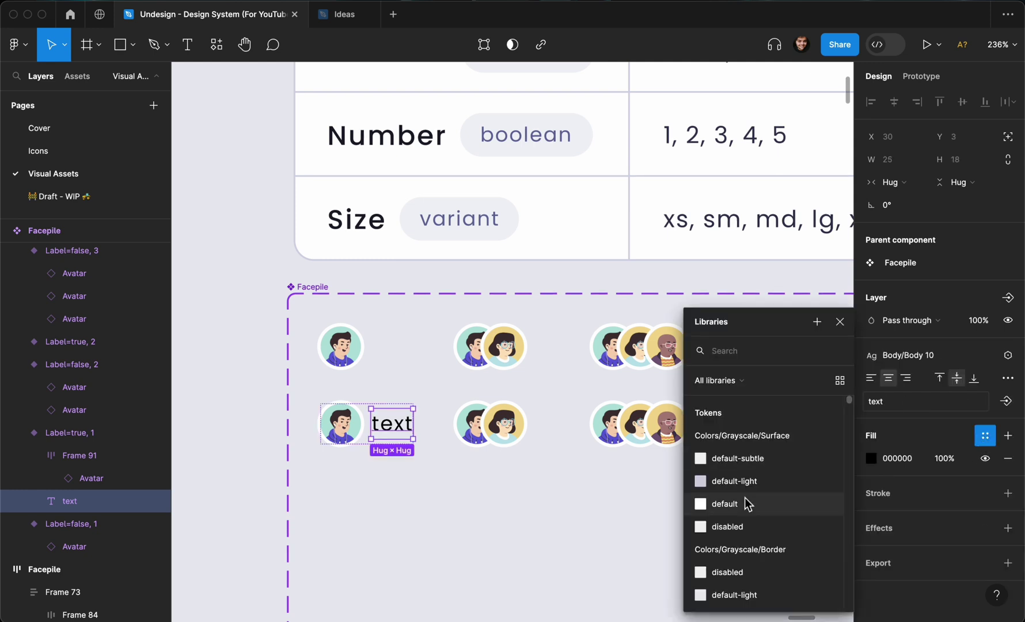
type("body")
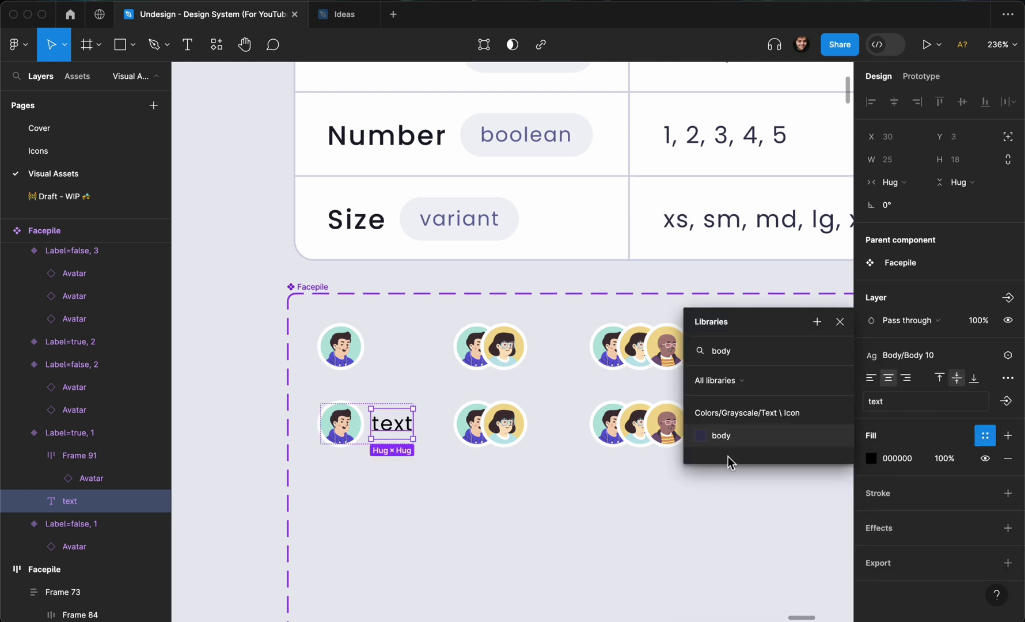
left_click(757, 437)
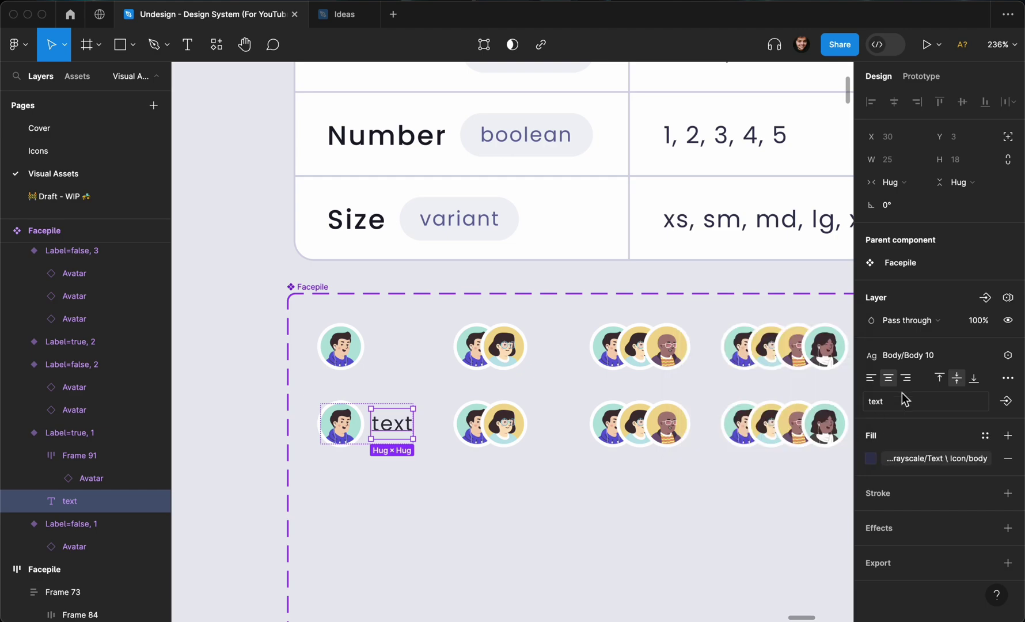
- Bind the text's content to the Label text property
left_click(988, 298)
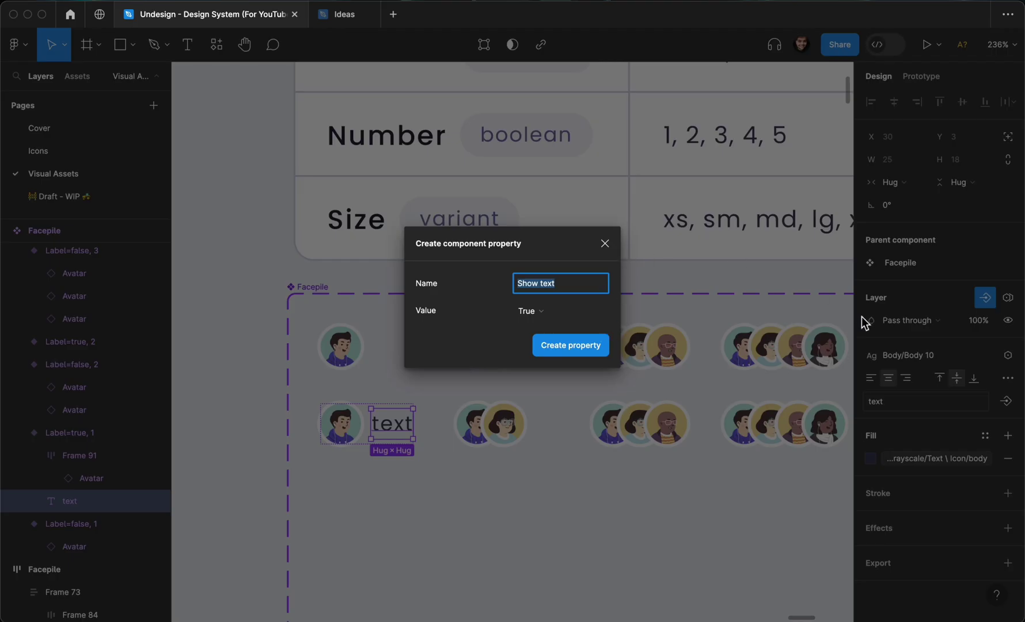
left_click(605, 244)
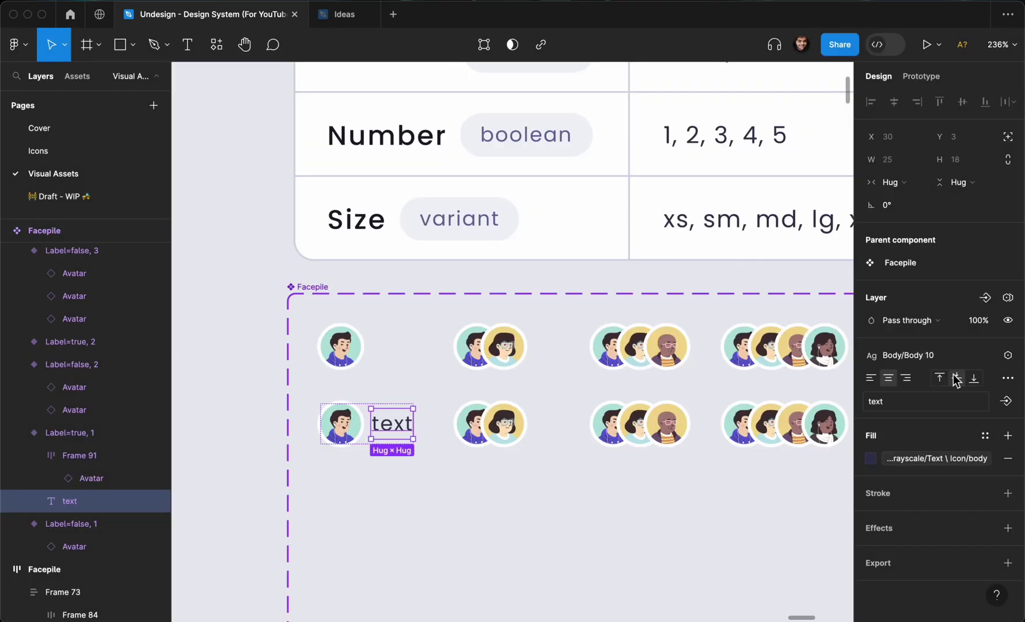
left_click(1006, 402)
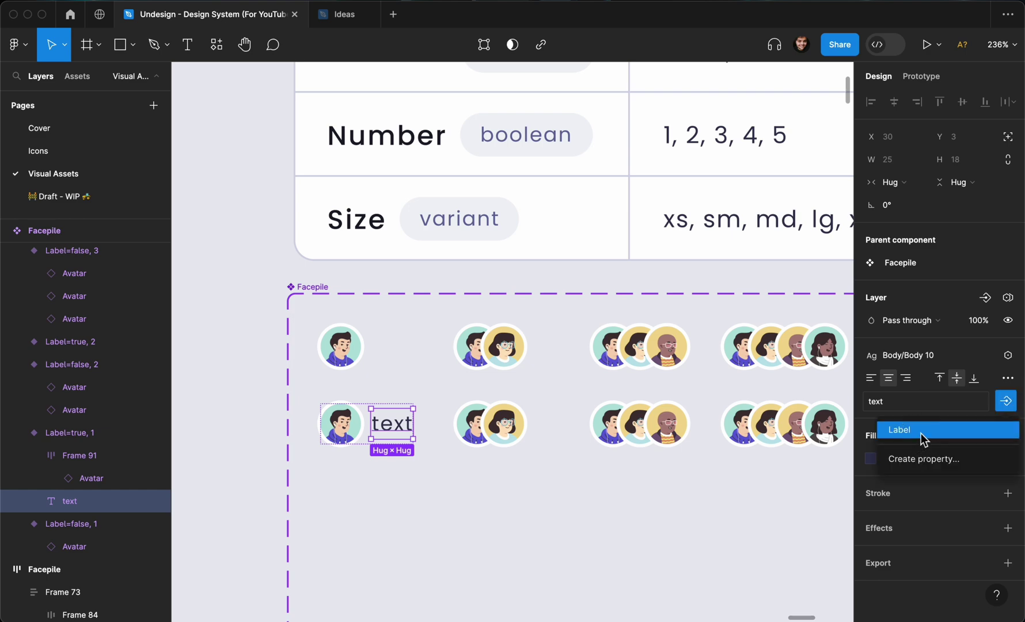
left_click(923, 440)
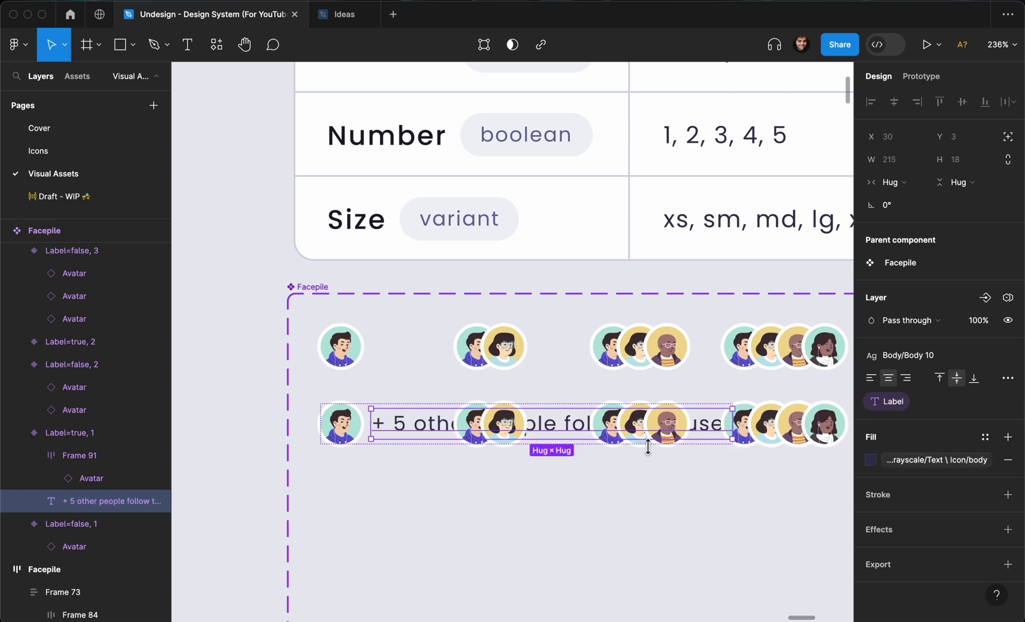
scroll(634, 504, "down", 5)
left_click(636, 505)
scroll(636, 505, "down", 4)
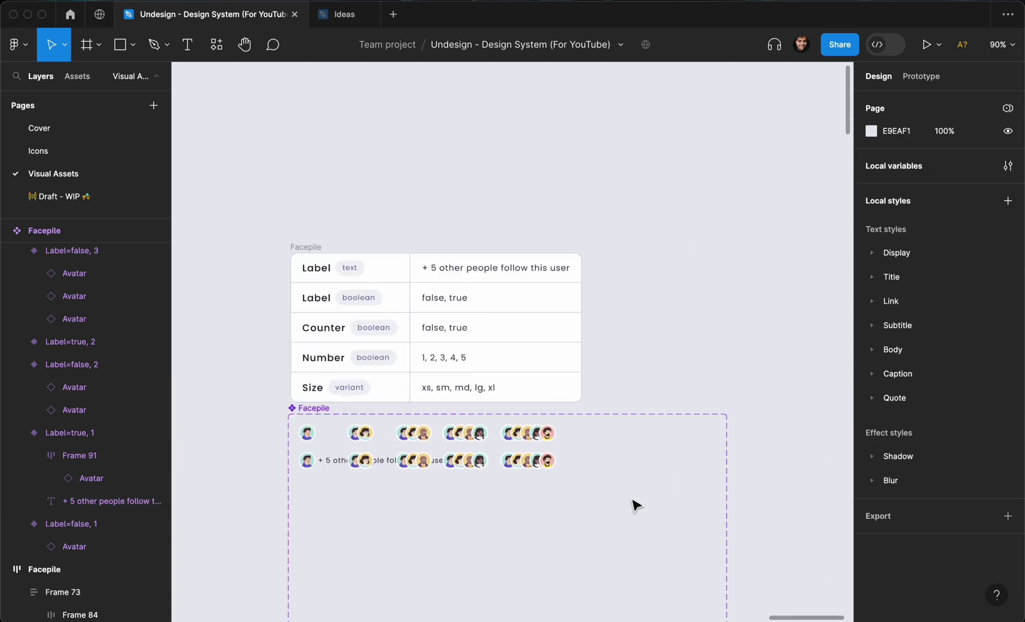
- Move the Label=true 2–5 variants right and tidy them up with 500 spacing
left_click(527, 471)
left_click(490, 468, "shift")
left_click(456, 468, "shift")
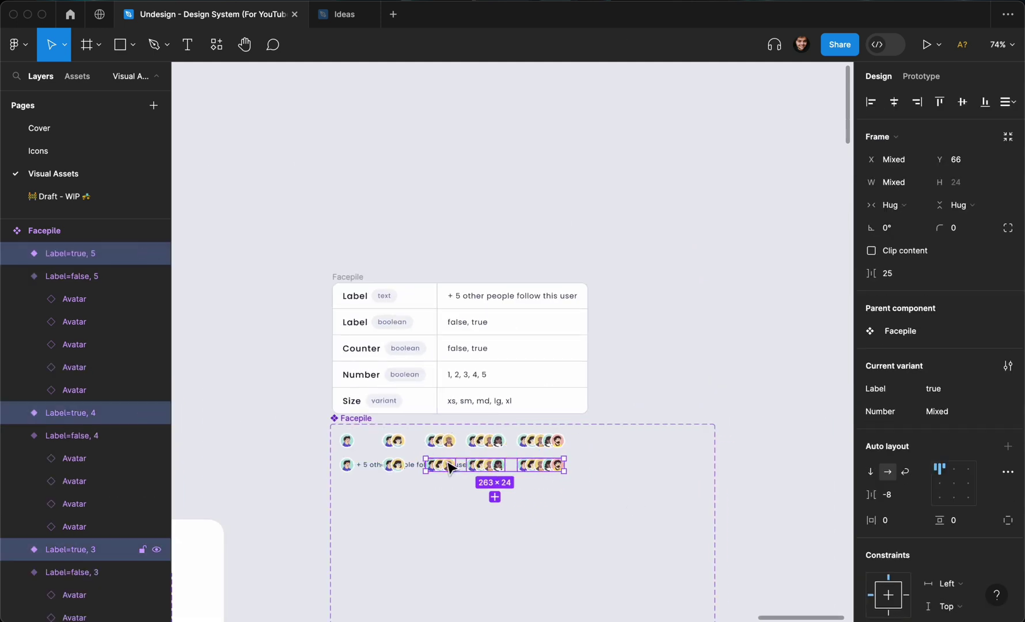
left_click(397, 467, "shift")
left_click_drag(394, 464, 510, 468)
scroll(510, 467, "down", 3)
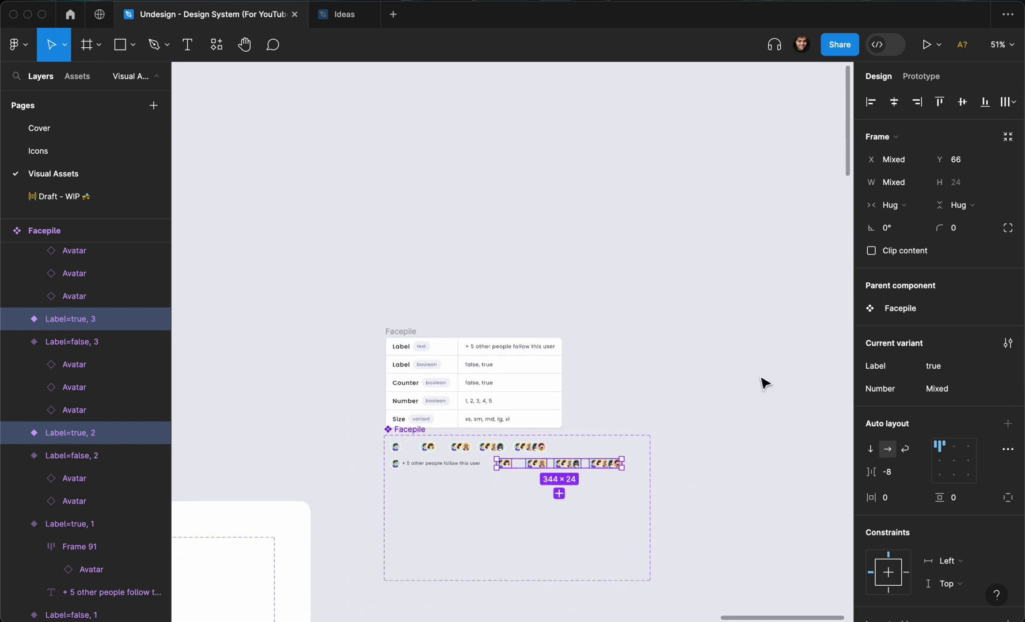
key("ctrl+alt+t")
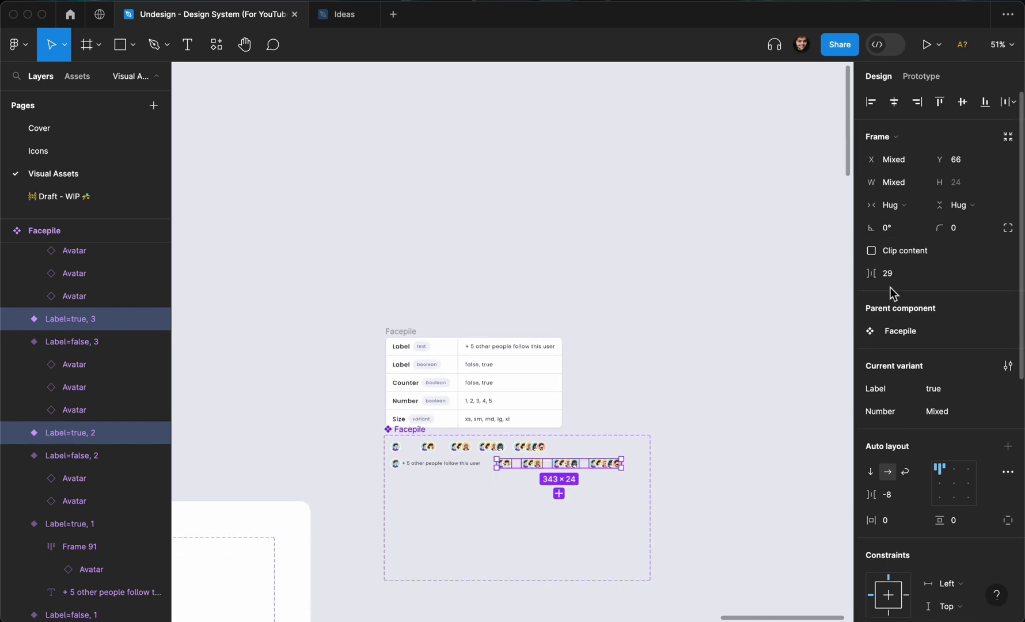
left_click(895, 281)
type("500")
key("Return")
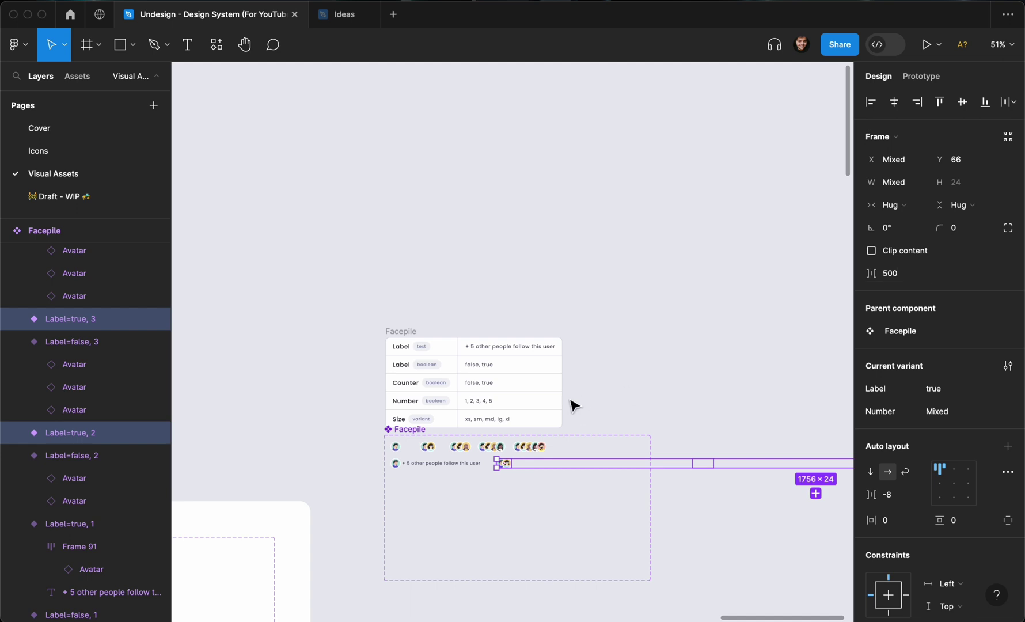
- Widen the Facepile component set to 2944×401 so it holds the spread variants
left_click(586, 412)
scroll(610, 429, "down", 2)
left_click(626, 449)
left_click_drag(639, 449, 814, 440)
scroll(679, 486, "right", 2)
scroll(677, 486, "up", 5)
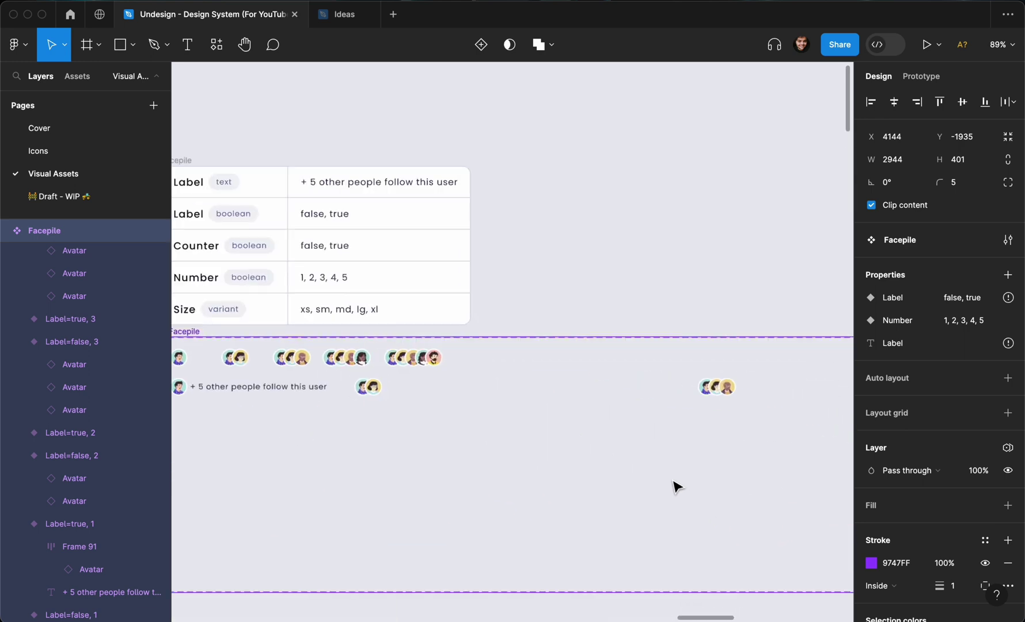
- Inspect the Label=true, 2 variant and try selecting its two avatars
double_click(557, 401)
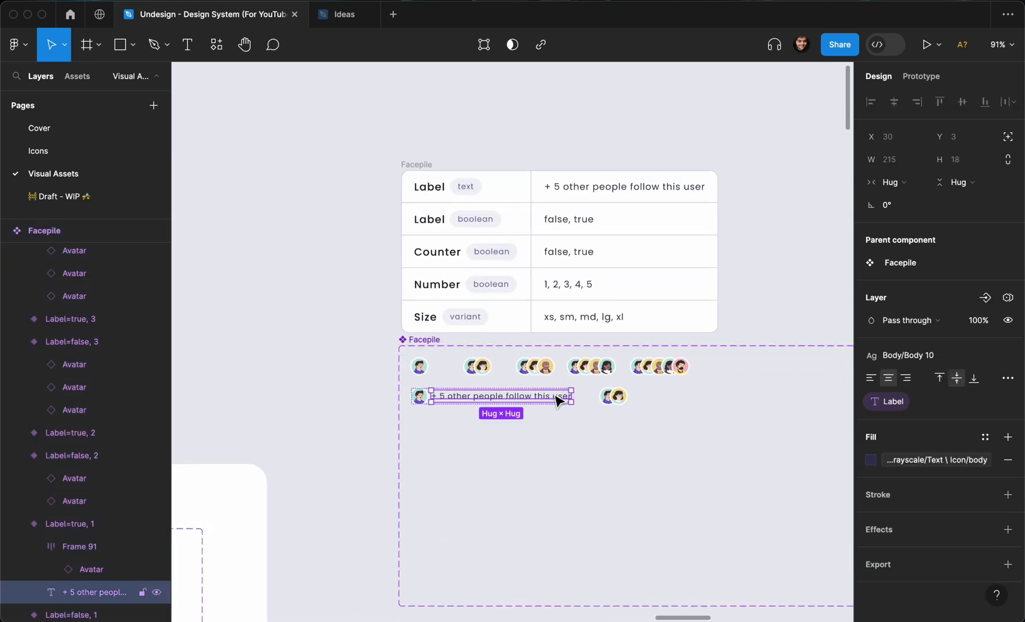
left_click(583, 455)
left_click(623, 403)
scroll(628, 408, "down", 3)
scroll(628, 410, "down", 2)
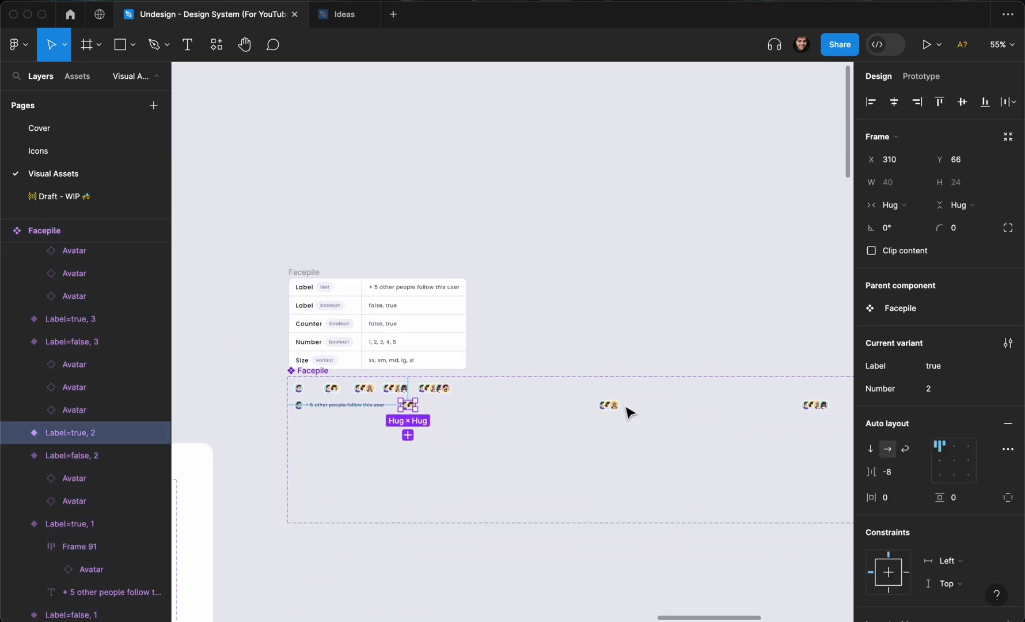
left_click(585, 436)
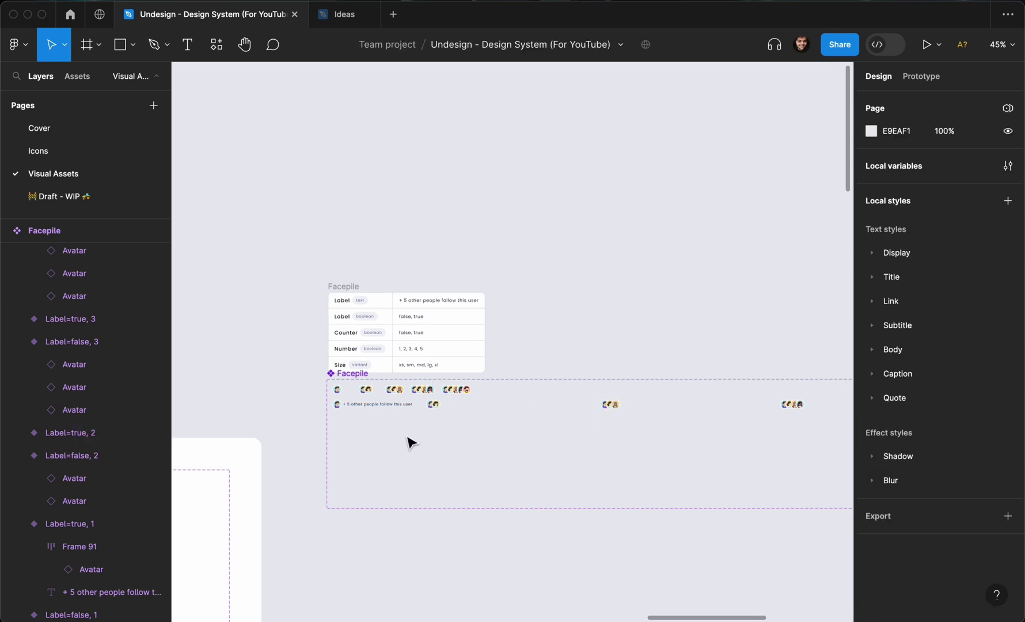
scroll(407, 441, "up", 4)
scroll(436, 415, "up", 3)
scroll(436, 416, "up", 3)
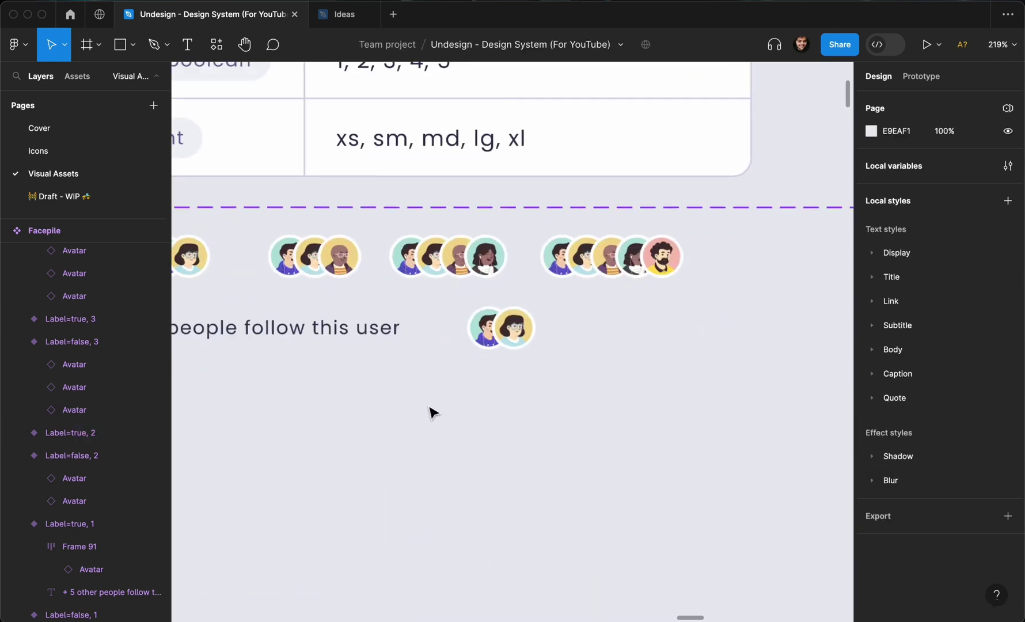
left_click(510, 330)
left_click(515, 331)
left_click(488, 331, "shift")
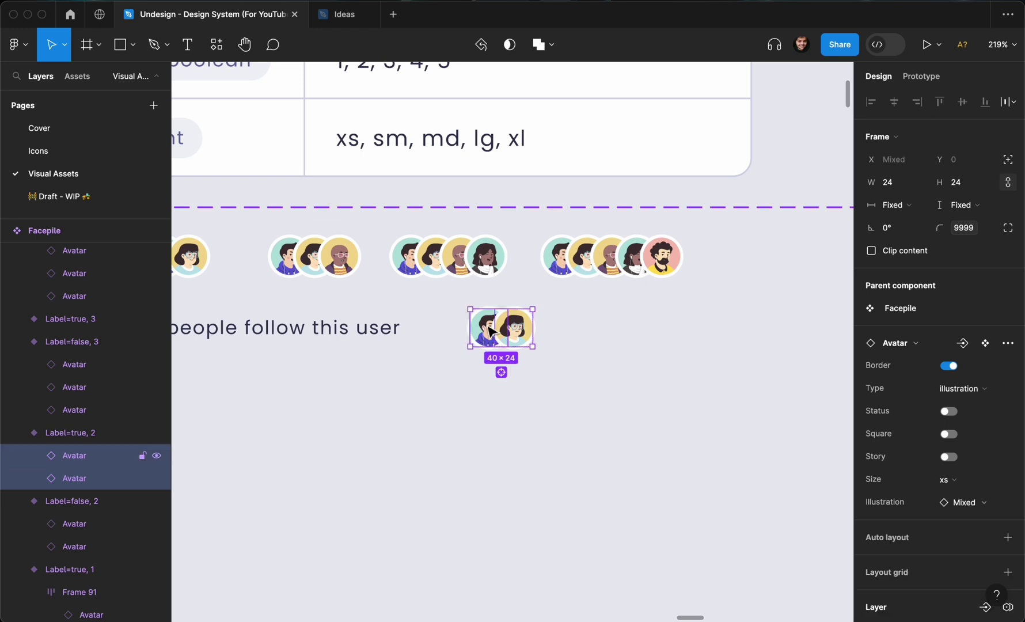
scroll(487, 327, "up", 3)
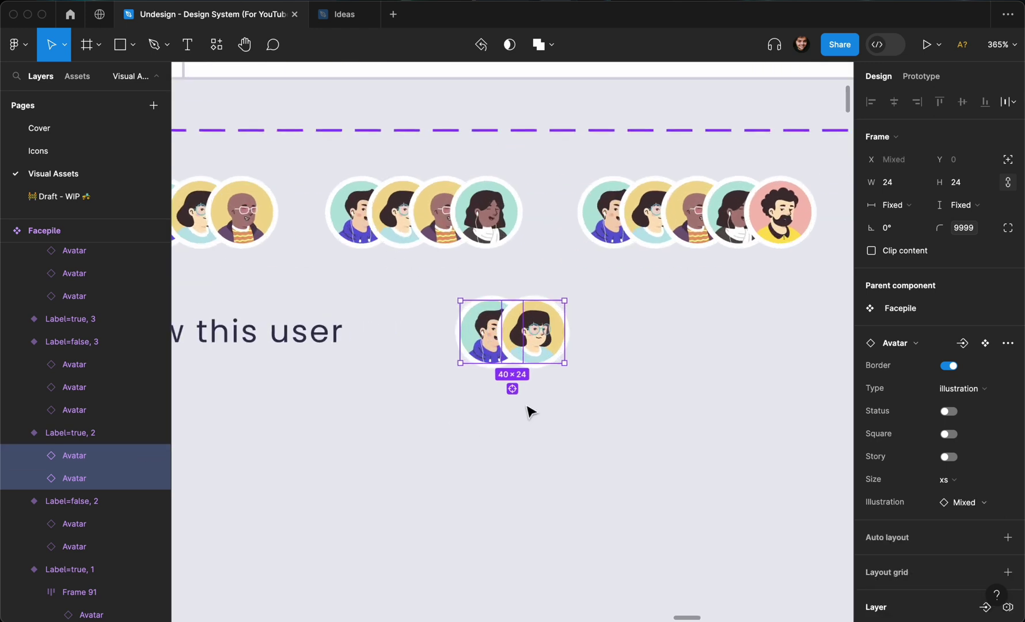
key("Escape")
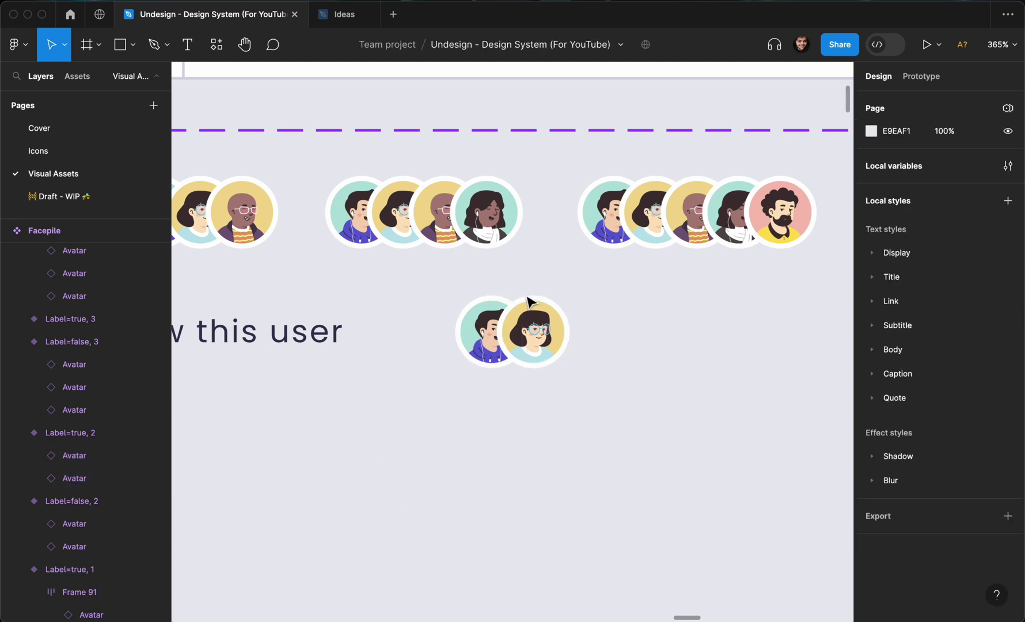
left_click(491, 327)
left_click(482, 461)
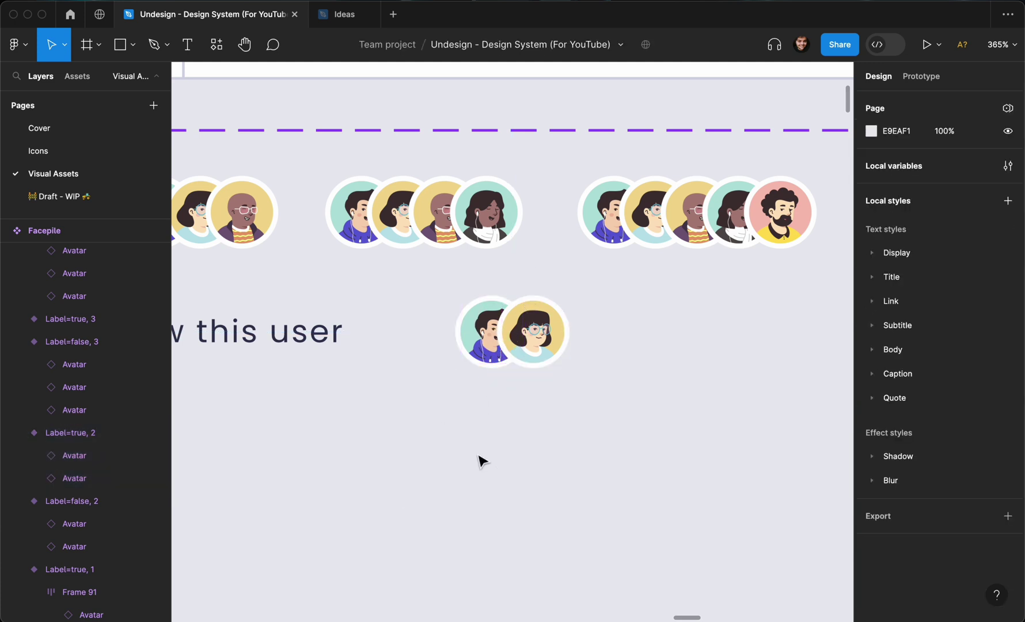
- Wrap the variant's two avatars in an auto-layout frame with a -8 gap so they overlap
left_click(541, 341)
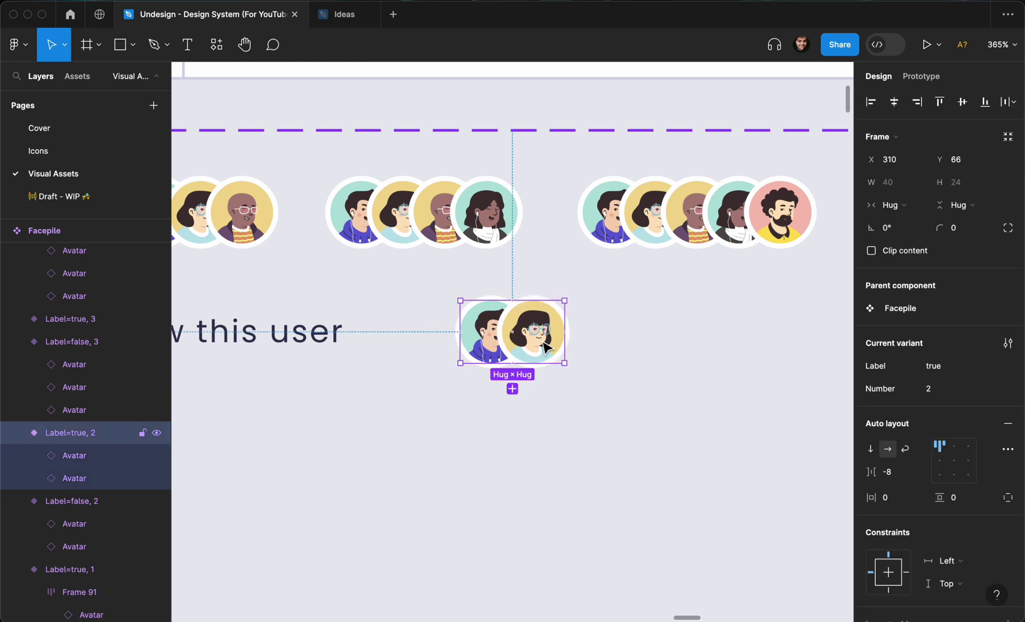
double_click(486, 334)
left_click(550, 336, "shift")
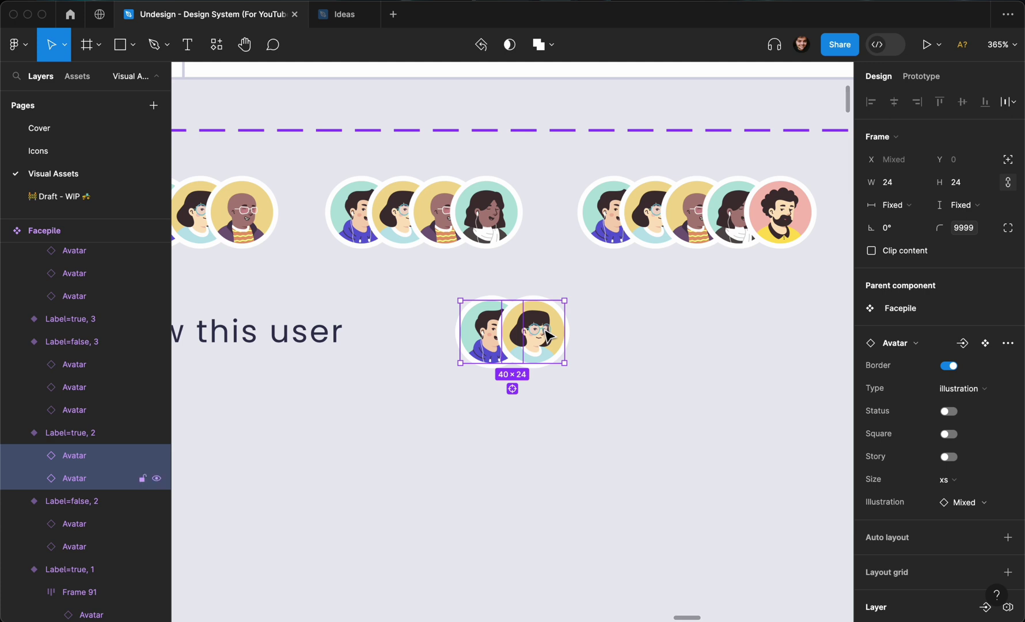
key("shift+a")
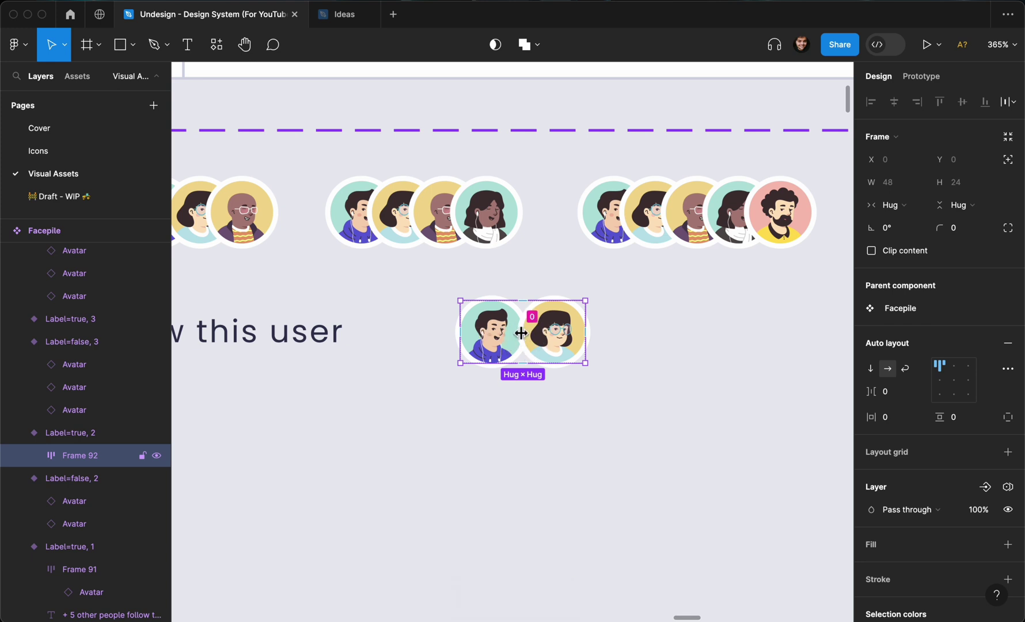
left_click(904, 395)
type("-8")
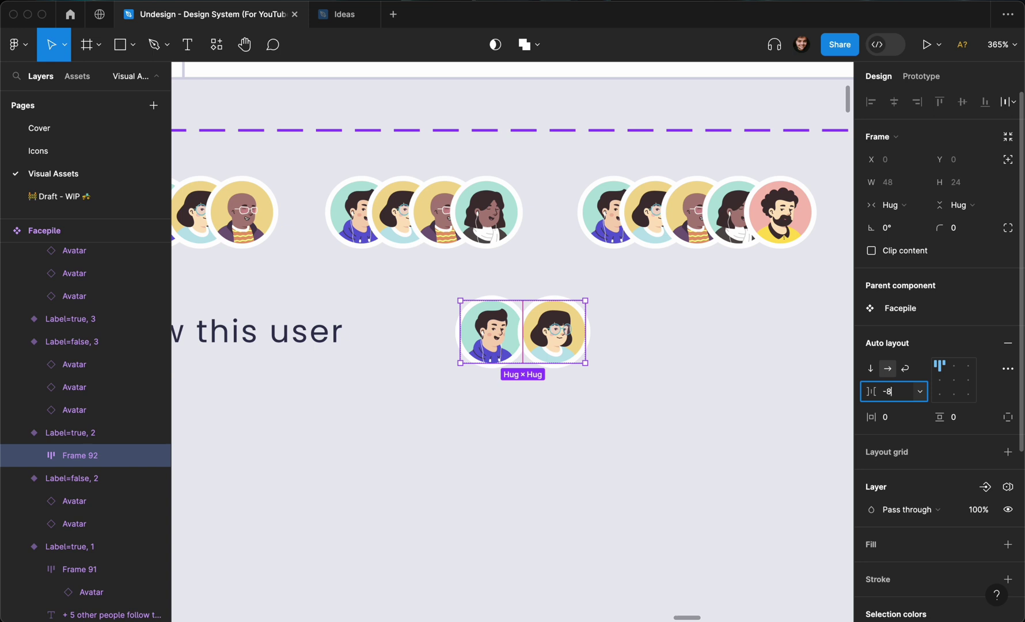
key("Return")
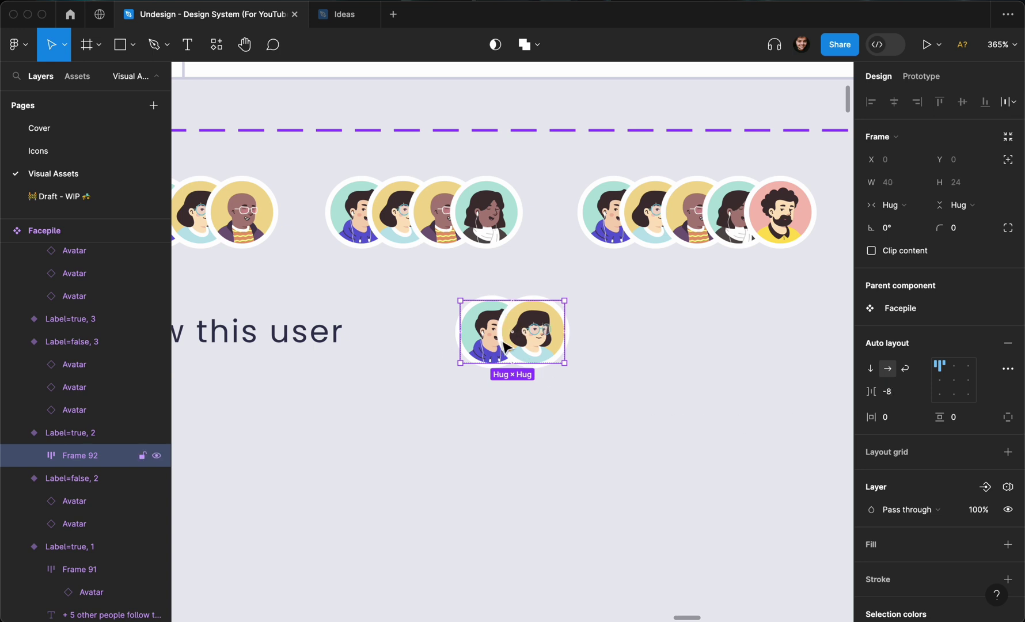
left_click(400, 400)
- Apply the xs (6) spacing variable to the Label=true, 2 variant's gap
left_click(509, 330)
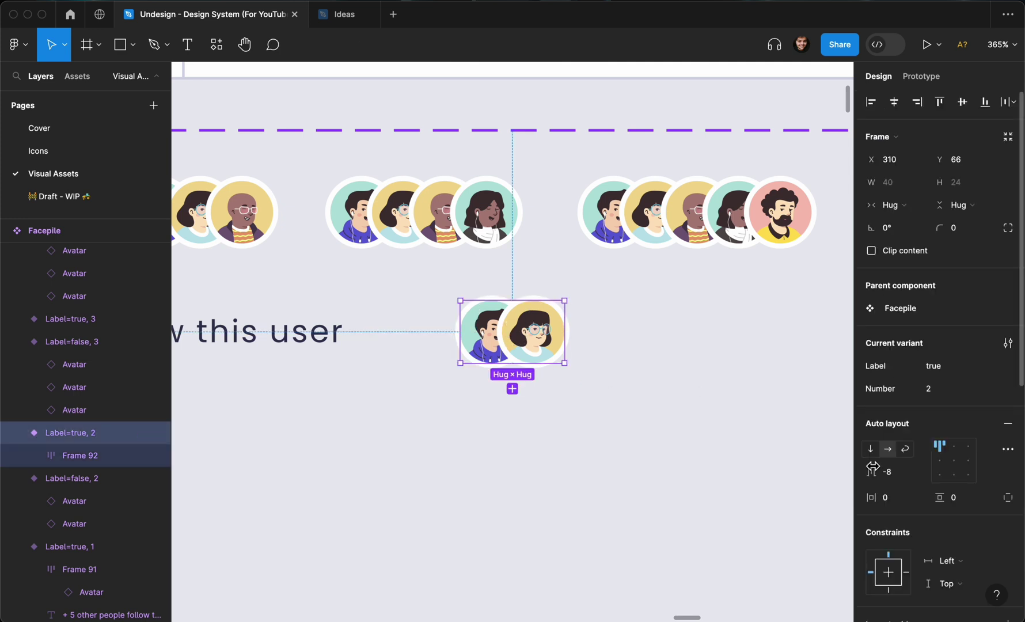
left_click(896, 474)
left_click(919, 478)
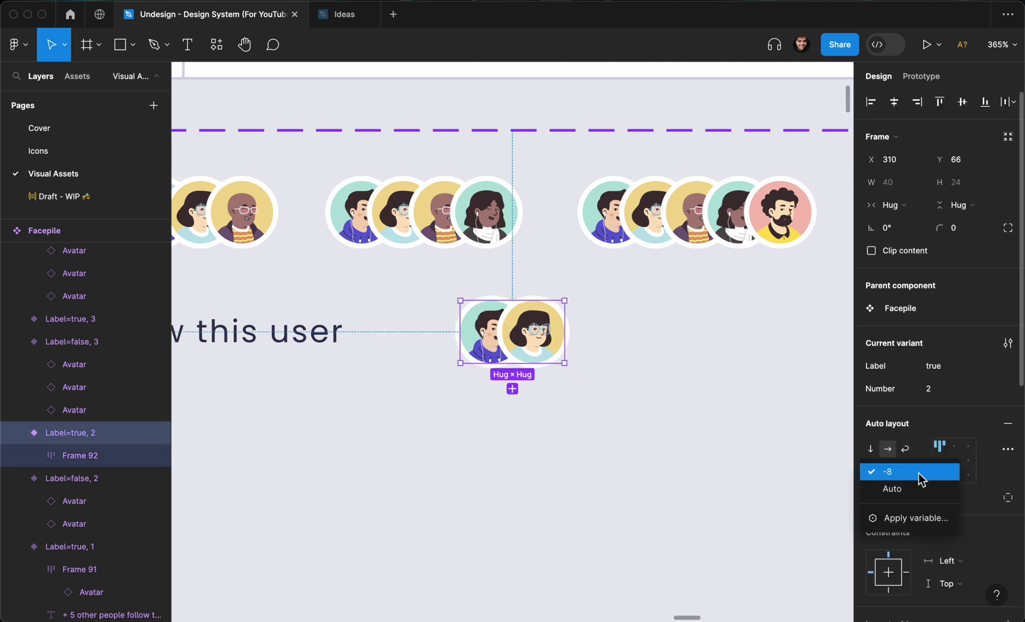
left_click(920, 520)
left_click(947, 504)
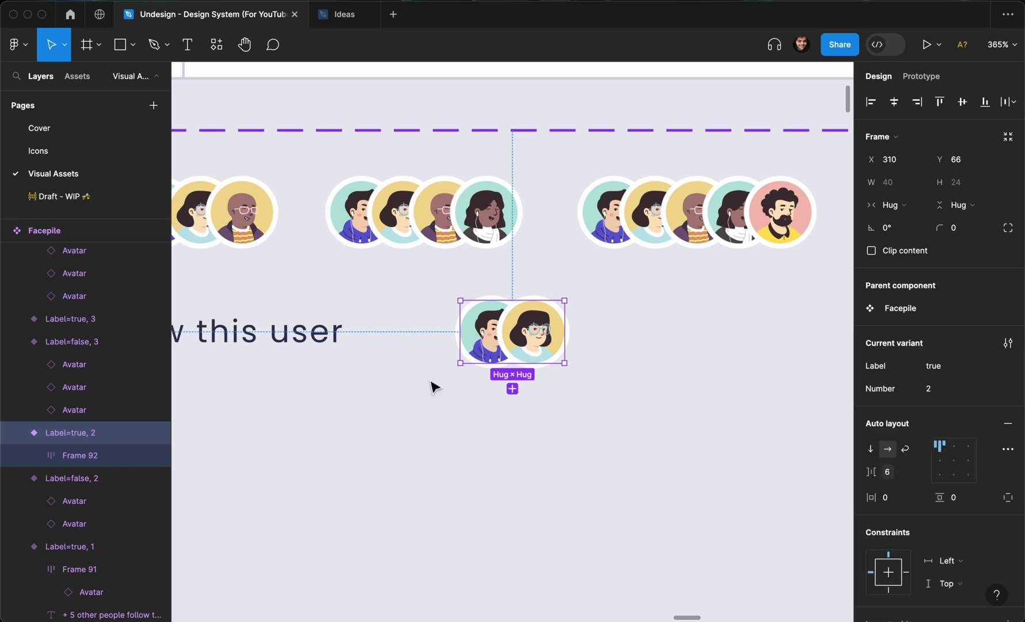
scroll(430, 384, "left", 5)
left_click(328, 357)
scroll(329, 357, "left", 8)
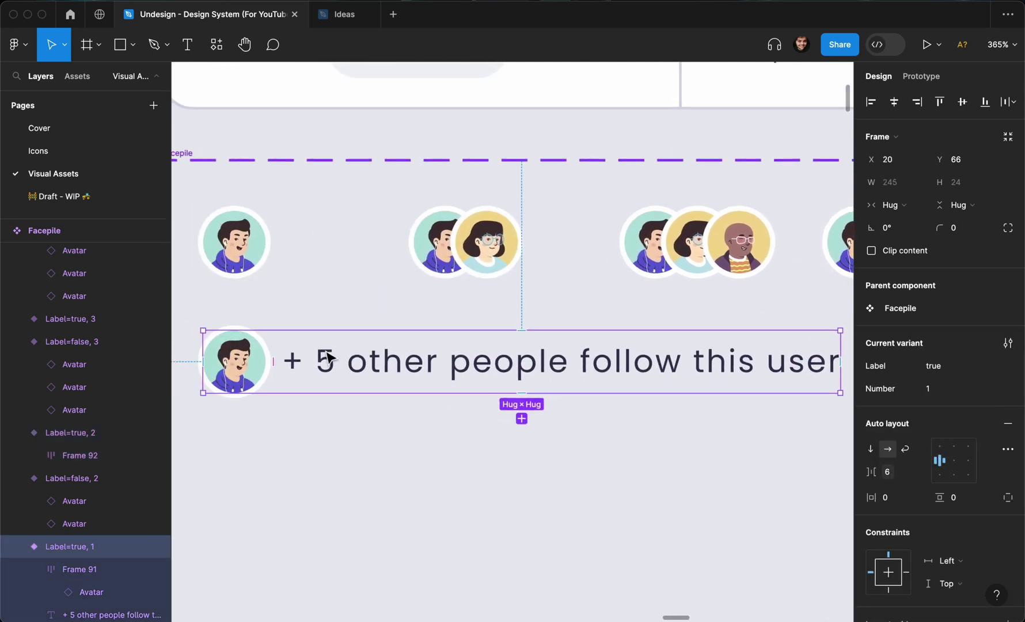
- Copy the '+ 5 other people follow this user' text from Label=true, 1 into Label=true, 2
scroll(508, 405, "right", 10)
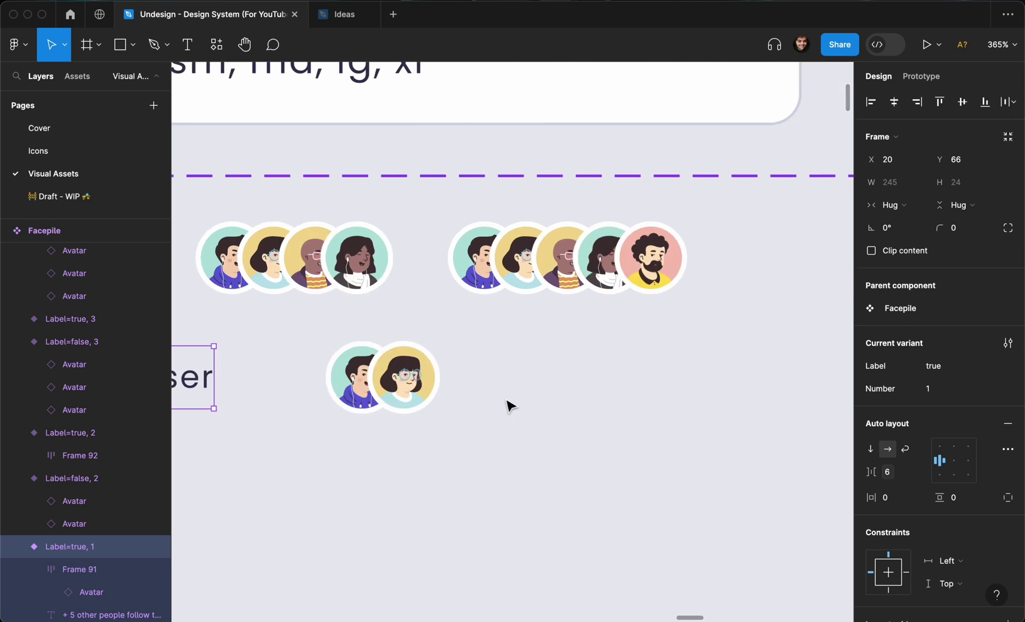
scroll(435, 384, "left", 7)
scroll(435, 384, "left", 4)
double_click(409, 374)
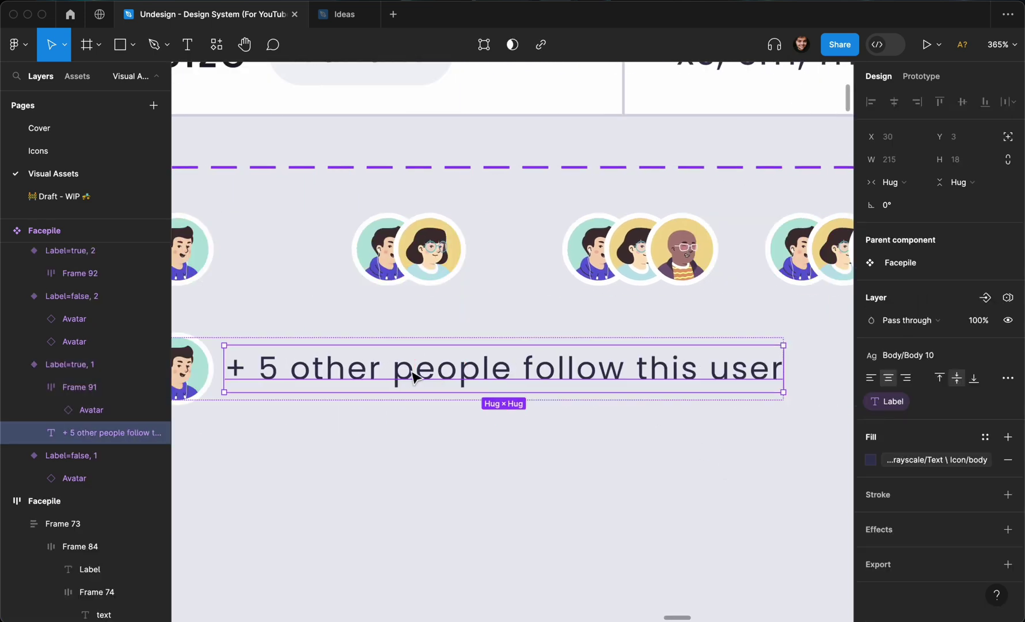
scroll(415, 377, "right", 10)
left_click(494, 373)
scroll(494, 374, "right", 2)
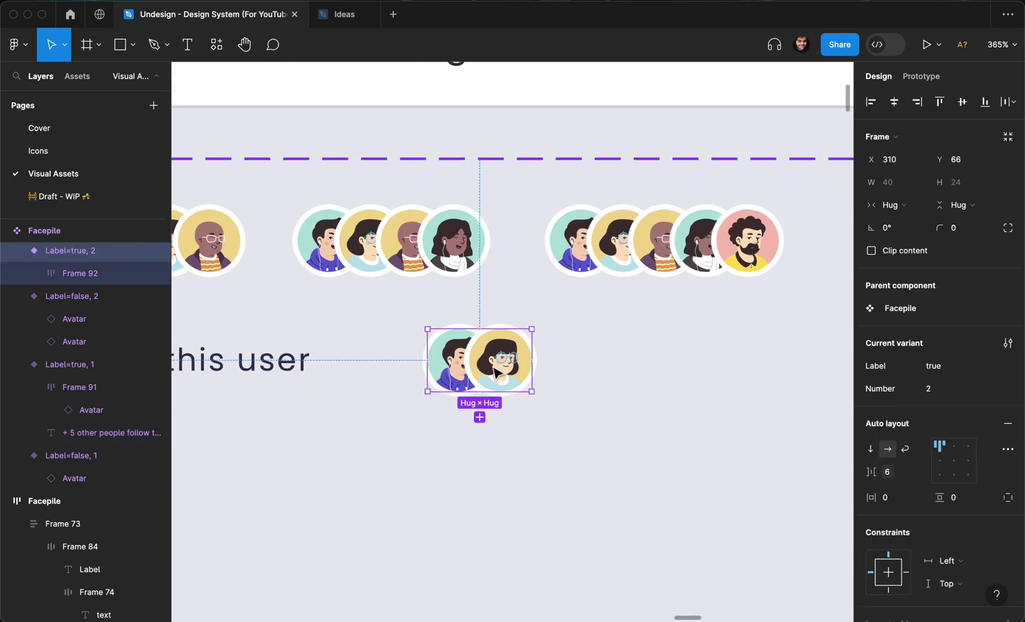
key("super+v")
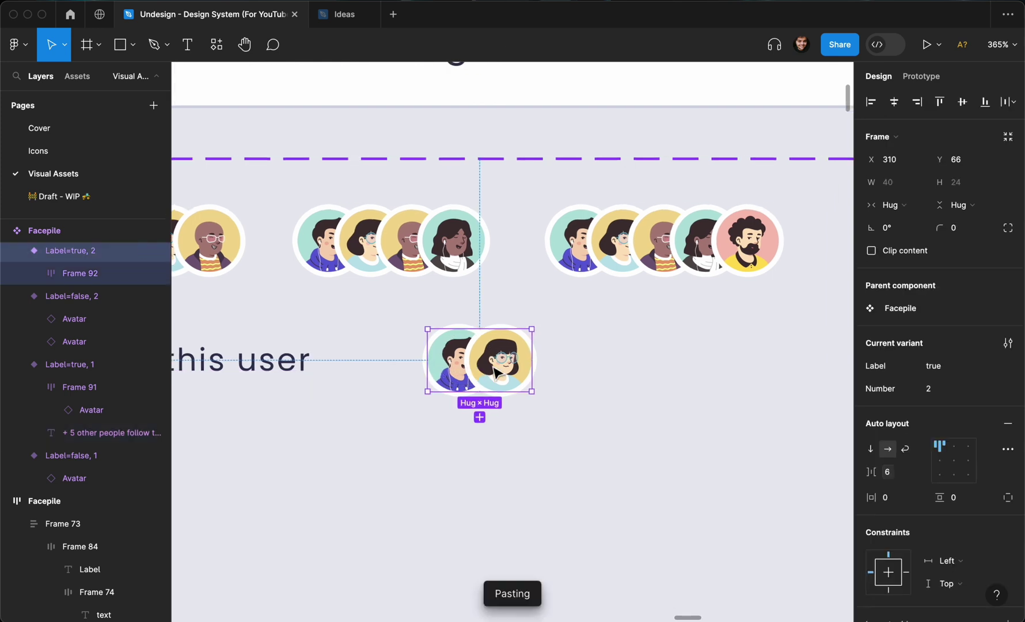
- Align the variant's avatars and label to left-center so they're vertically centred
scroll(495, 373, "down", 3)
left_click(563, 393)
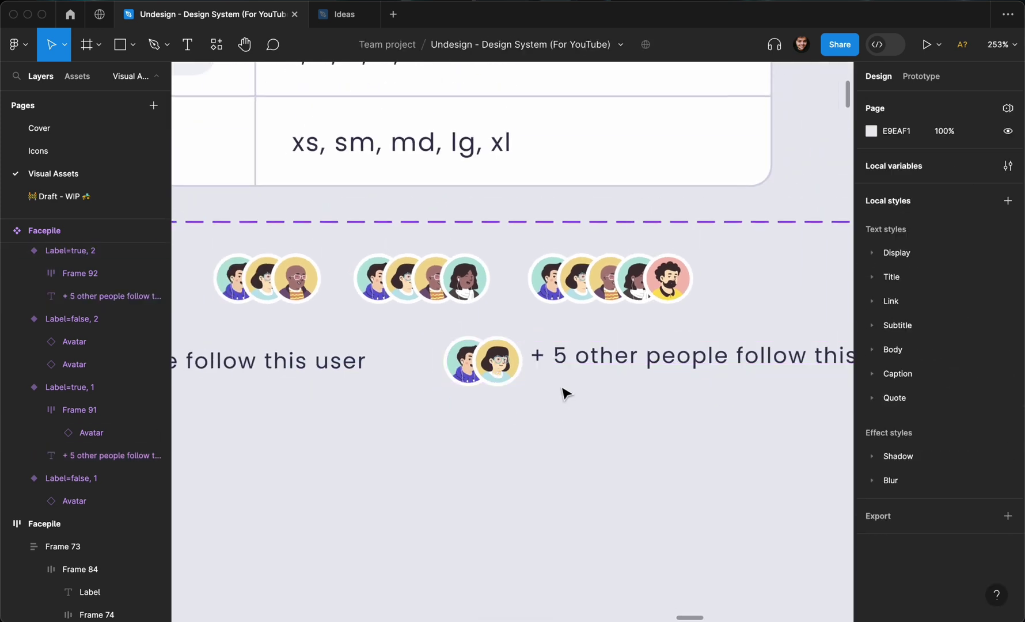
left_click(682, 359)
left_click(939, 460)
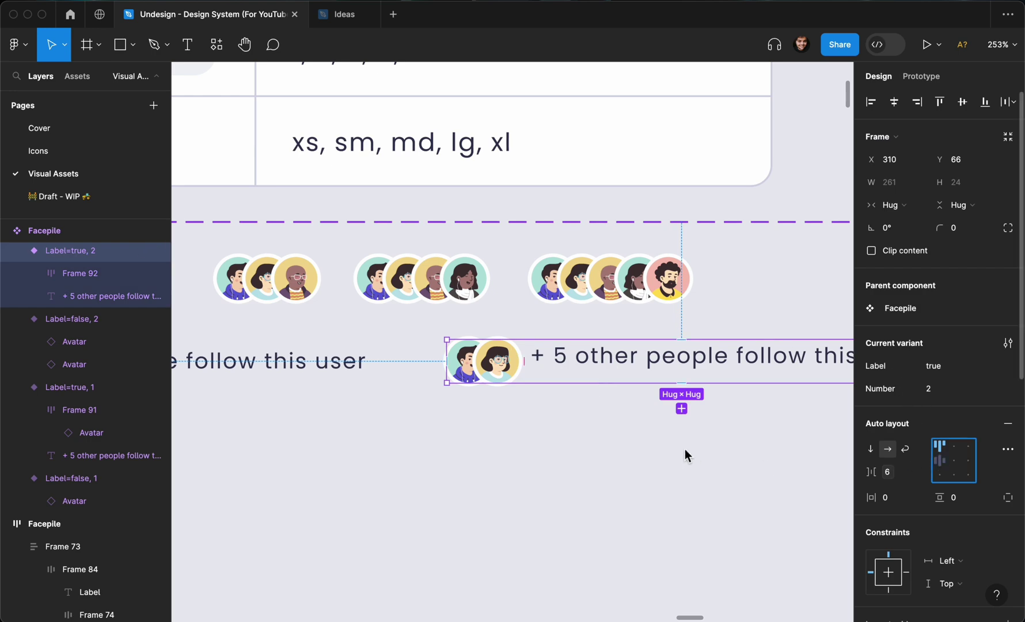
scroll(688, 455, "down", 3)
scroll(687, 457, "down", 5)
left_click(686, 457)
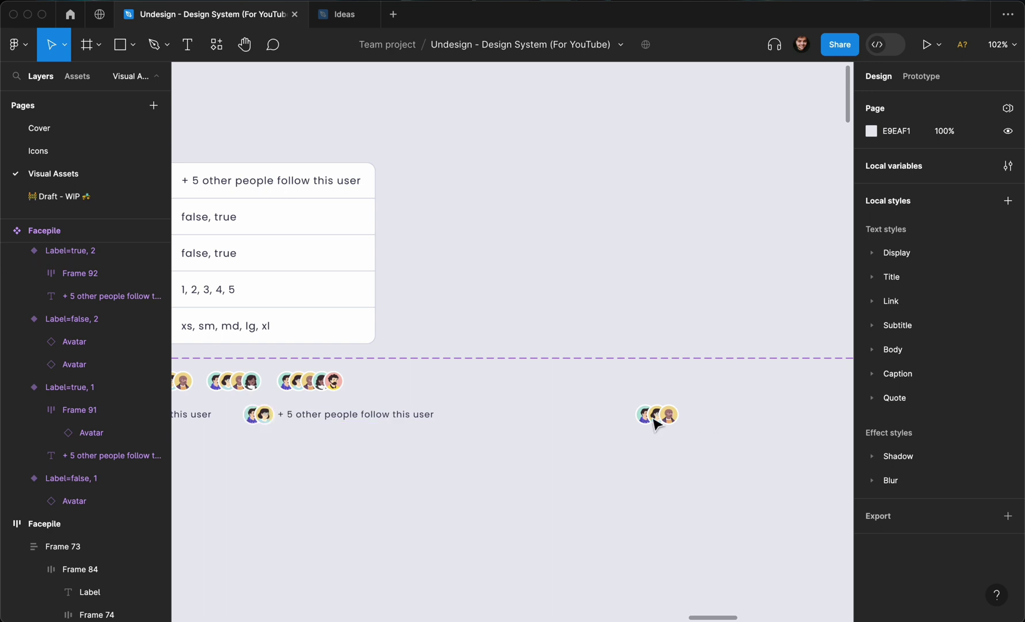
scroll(656, 417, "down", 6)
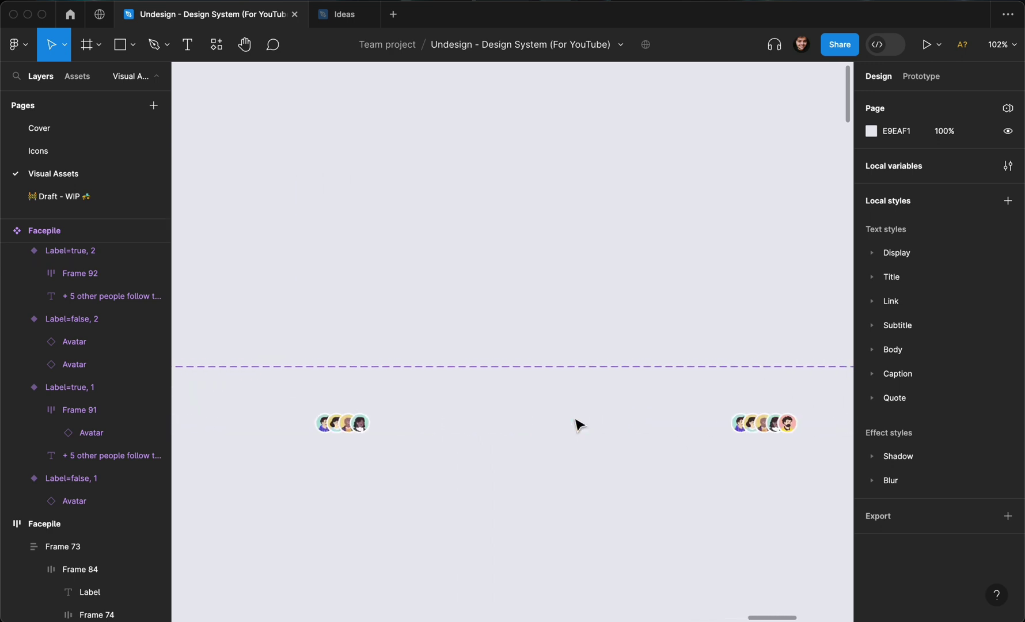
- Deselect everything and zoom out to free canvas space above the Facepile component set
scroll(388, 379, "up", 4)
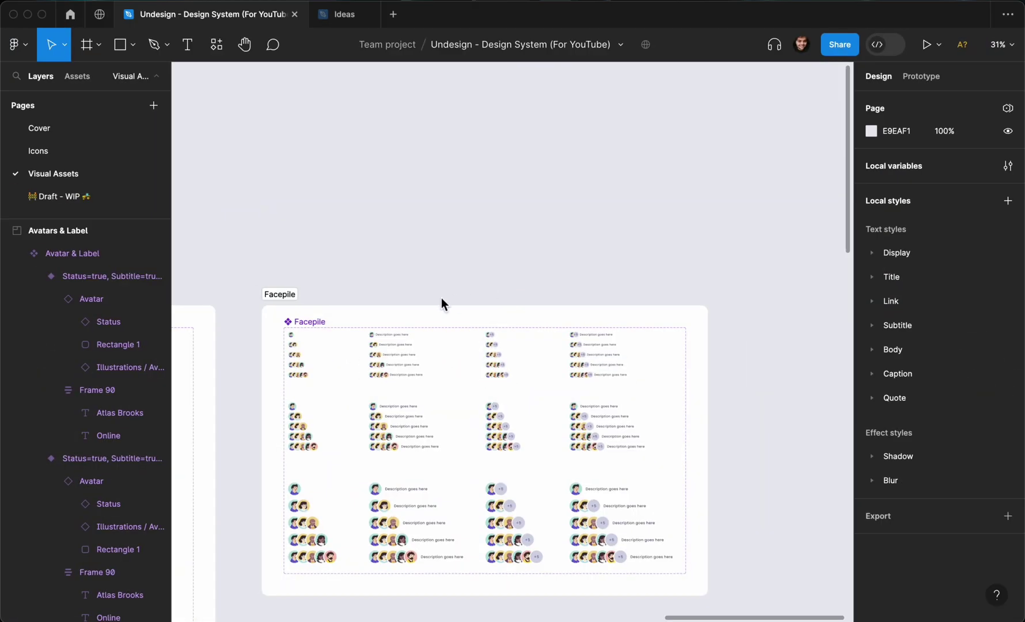
scroll(433, 305, "down", 2)
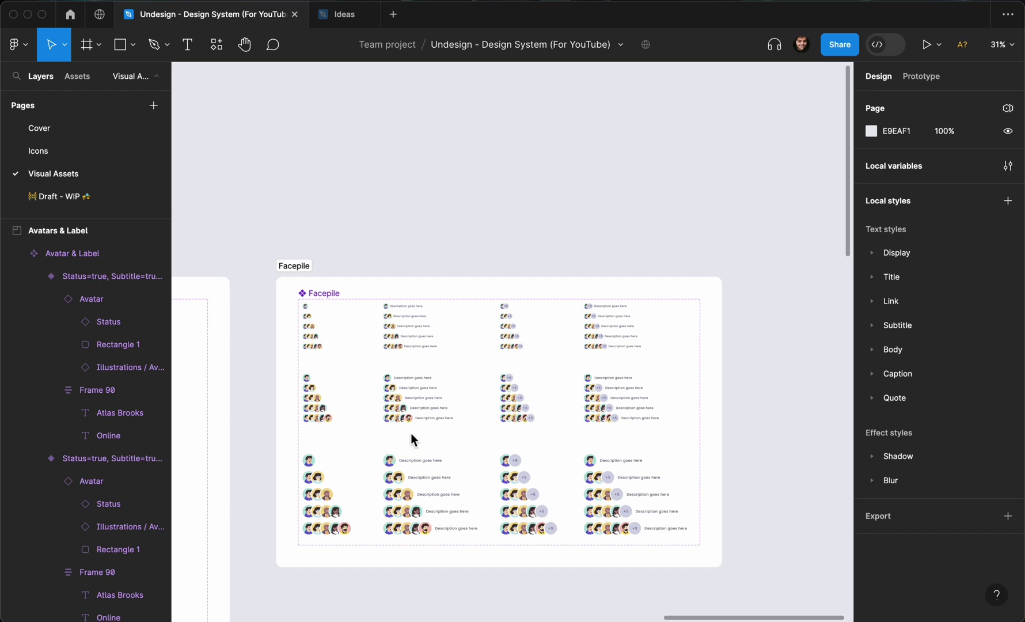
scroll(411, 435, "up", 5)
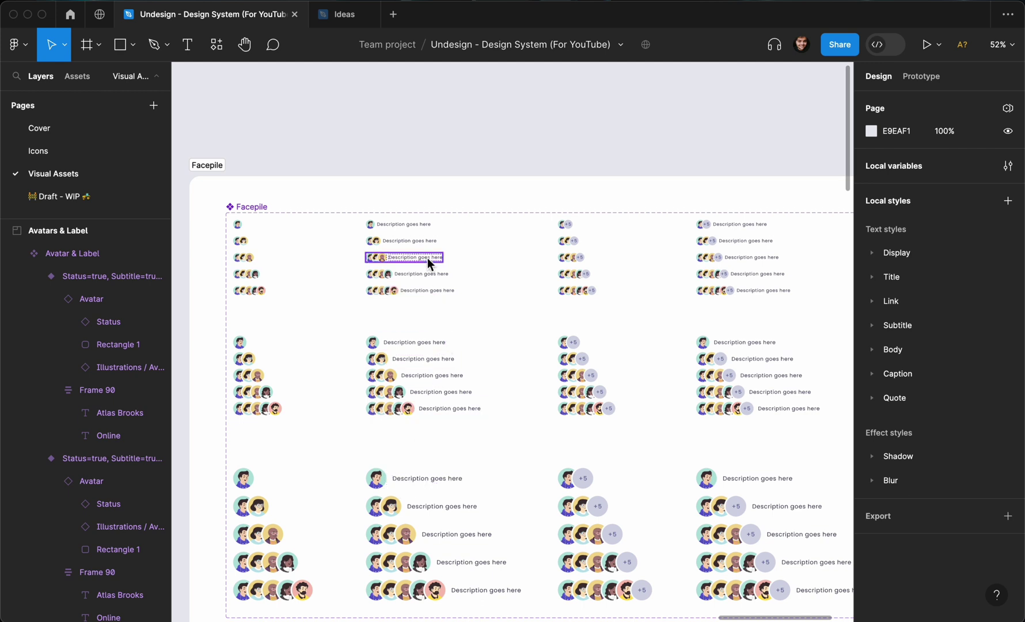
double_click(374, 230)
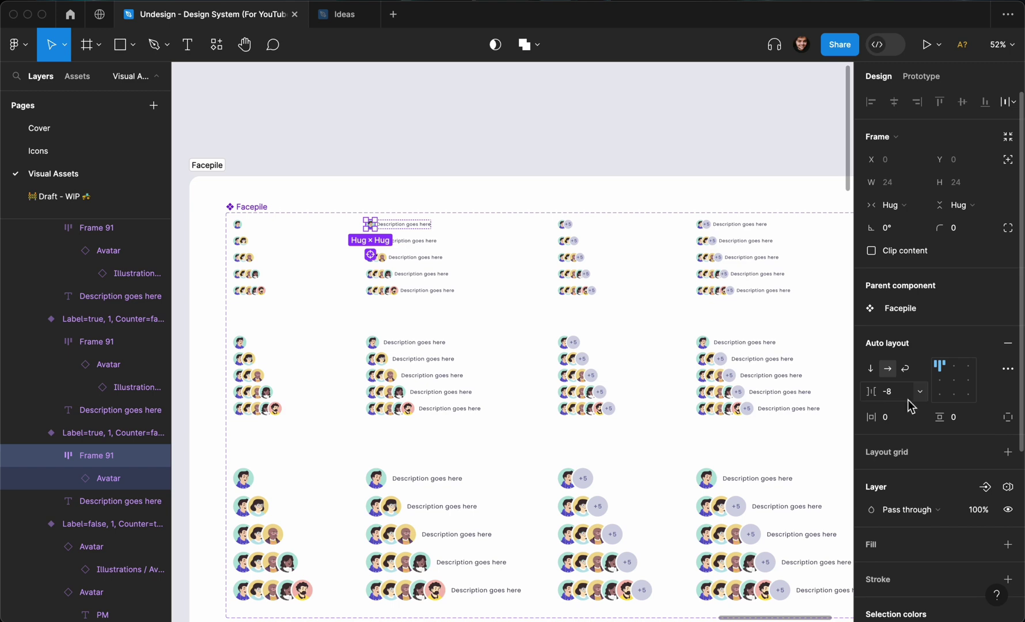
left_click(489, 139)
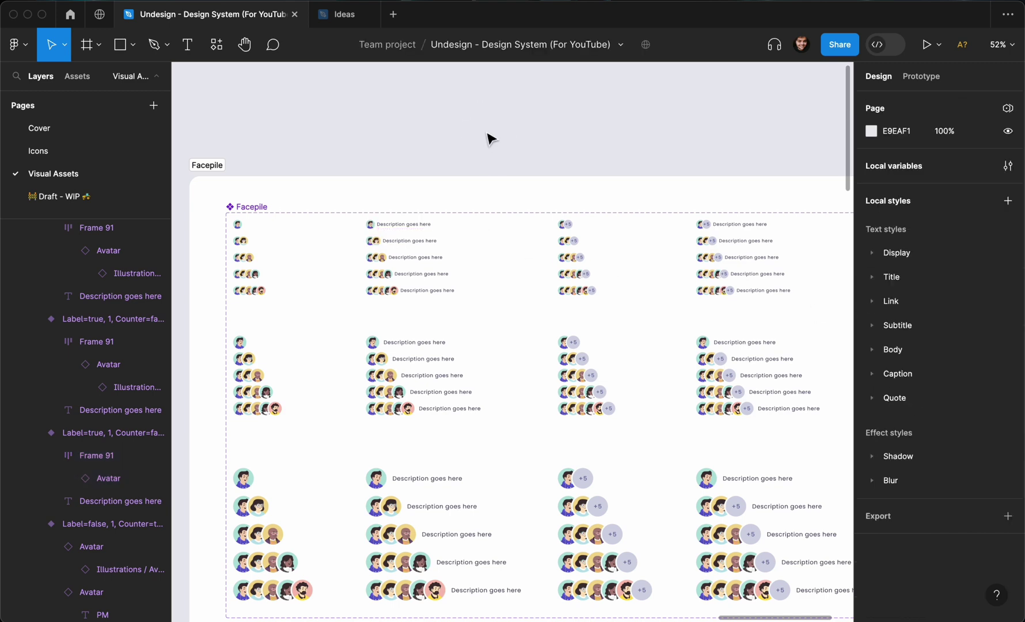
scroll(490, 139, "up", 5)
scroll(490, 138, "up", 3)
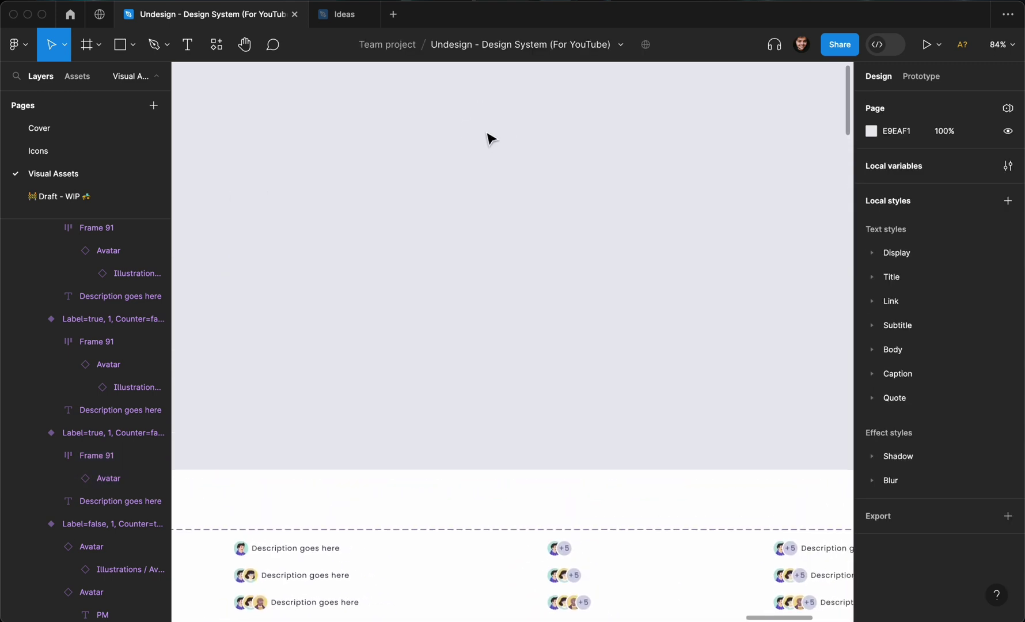
- Search Resources components for 'face' and drag a Facepile instance onto the empty canvas
key("shift+i")
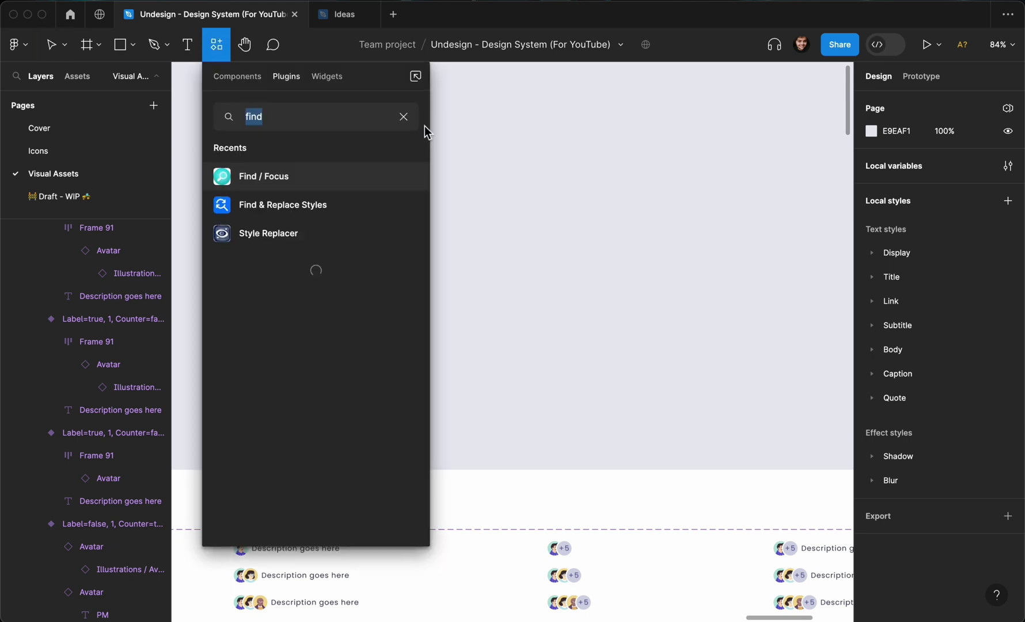
left_click(246, 80)
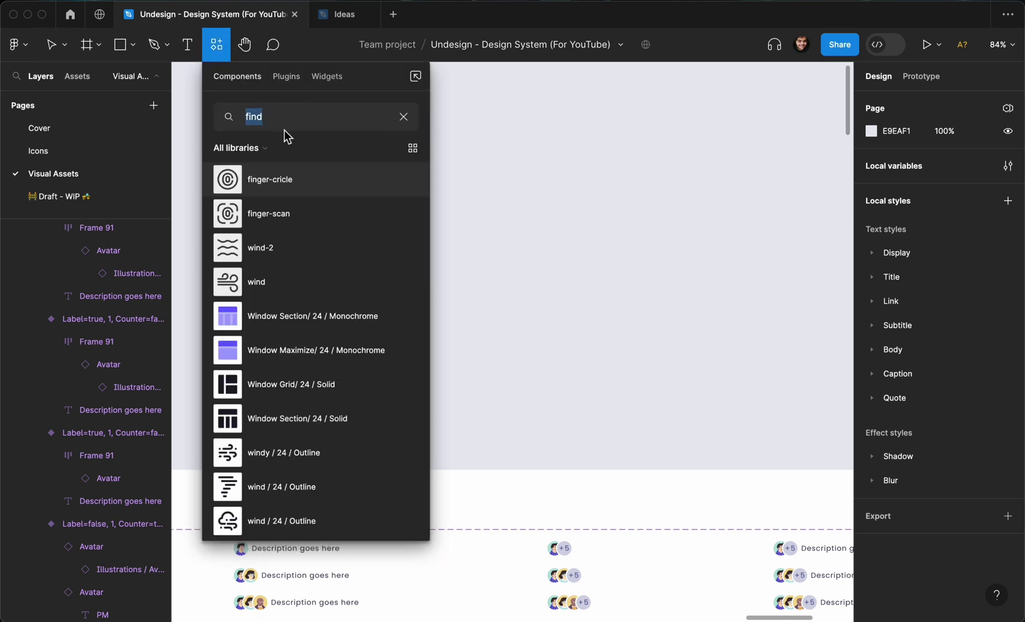
type("facepile")
key("super+z")
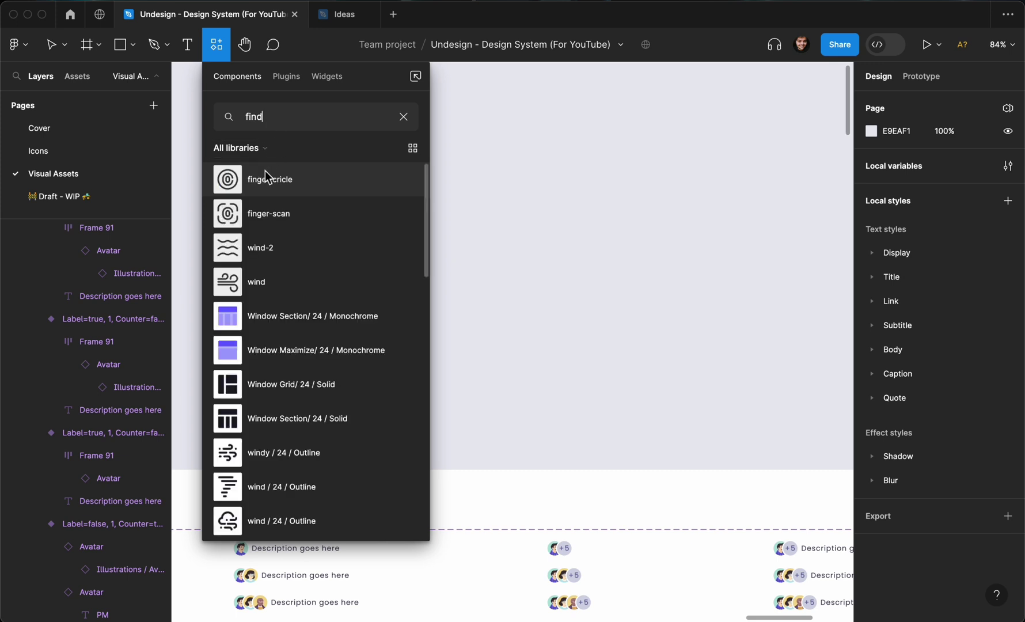
double_click(307, 117)
type("facep")
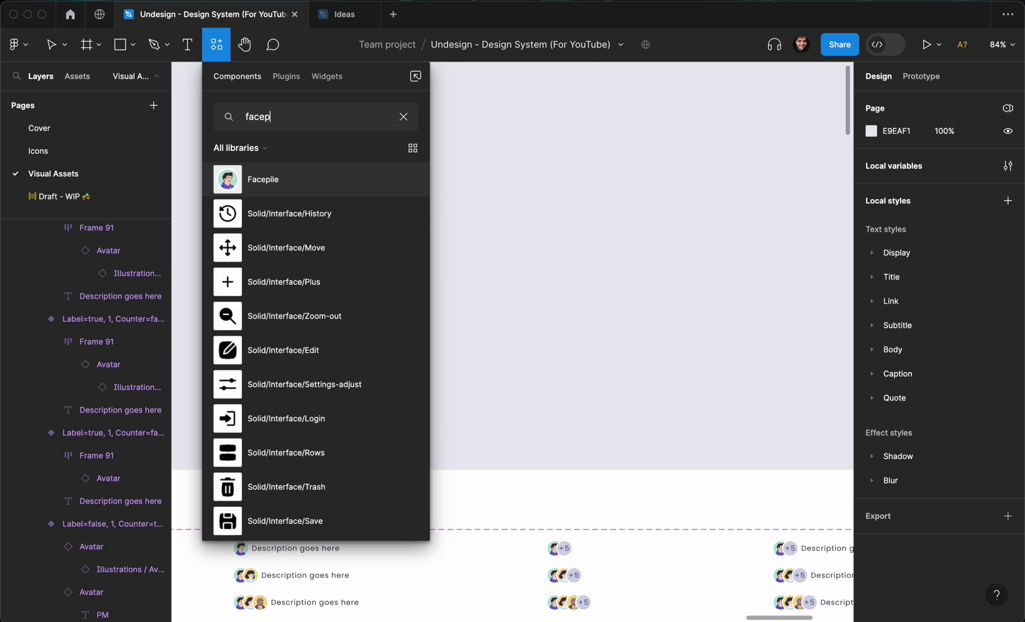
type("ile")
key("super+z")
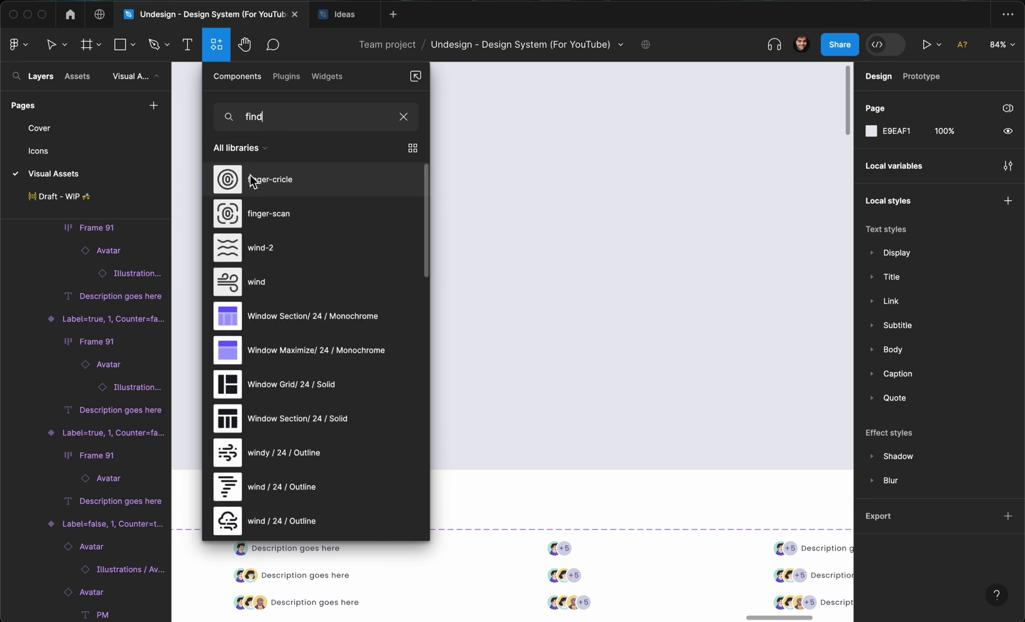
key("super+a")
type("fa")
key("super+z")
key("super+a")
type("face")
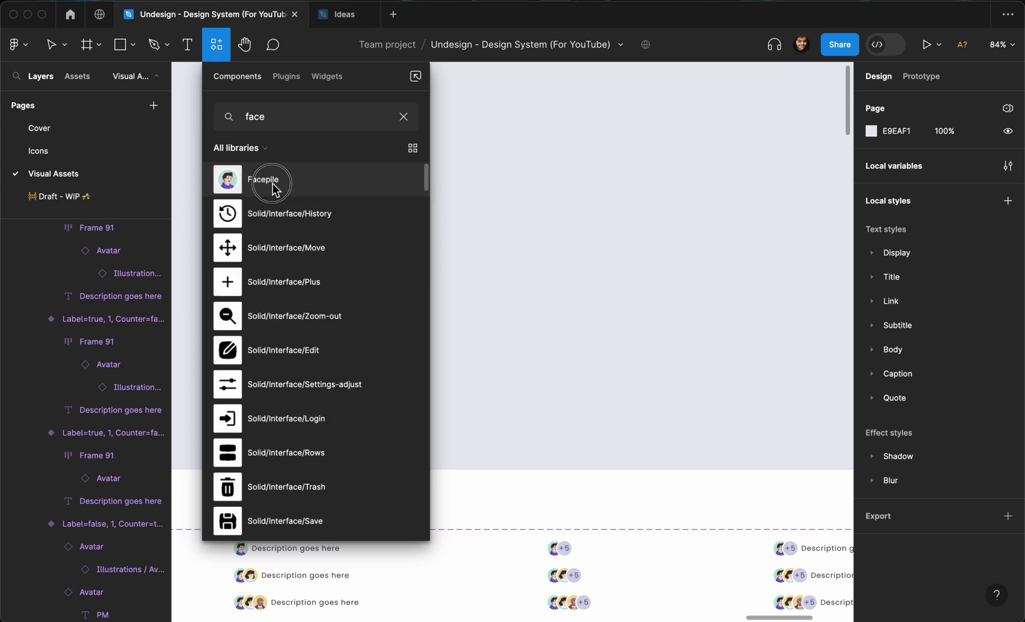
left_click_drag(275, 188, 537, 184)
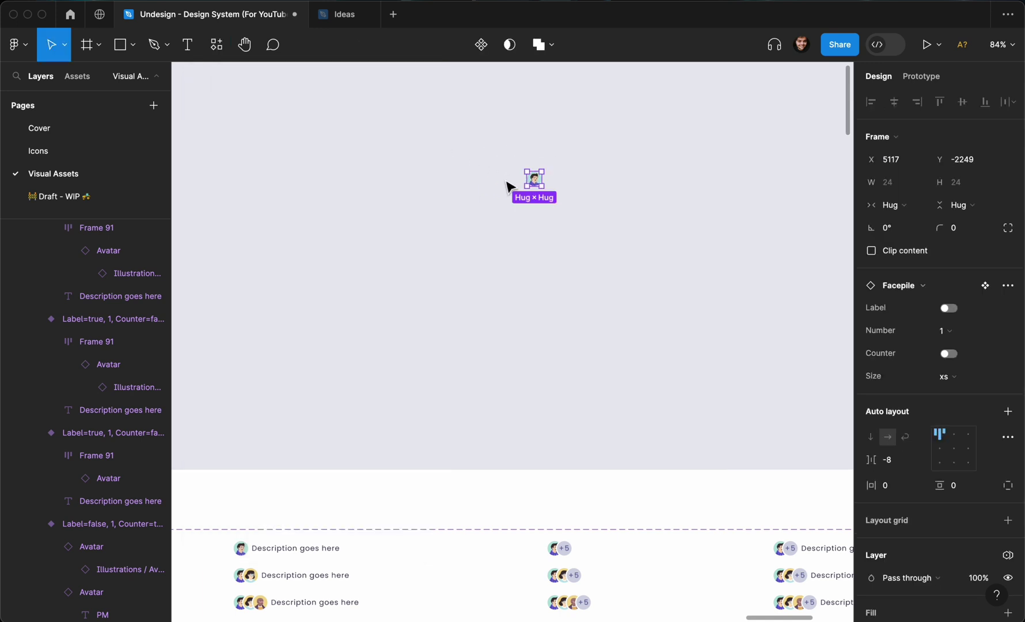
- Turn Label on, set Number to 2, enable Counter, and label it 'other people follow this user'
scroll(507, 188, "up", 5)
scroll(510, 188, "up", 5)
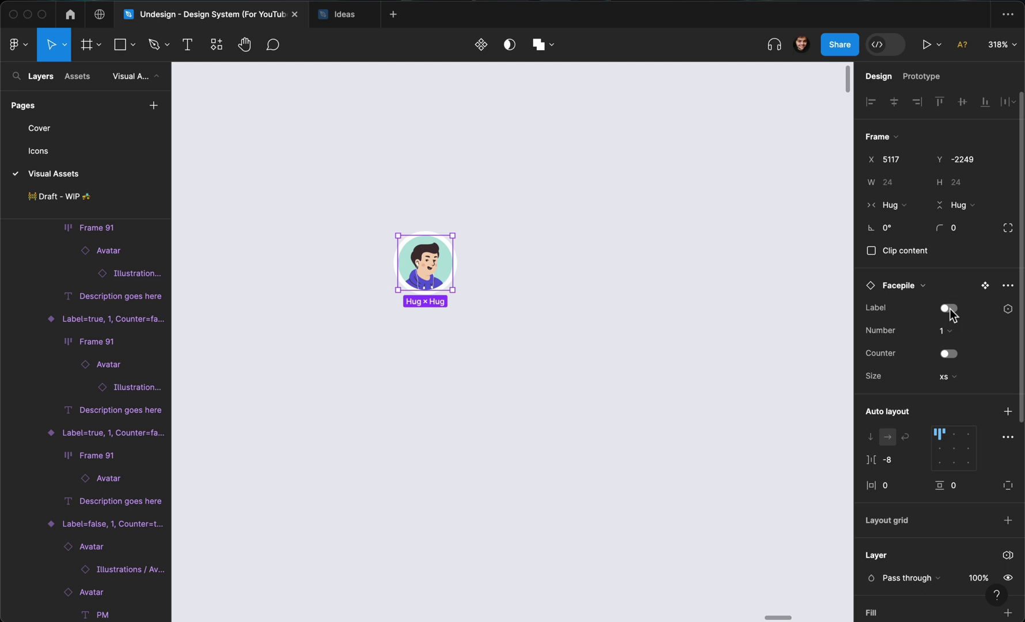
left_click(949, 309)
left_click(946, 331)
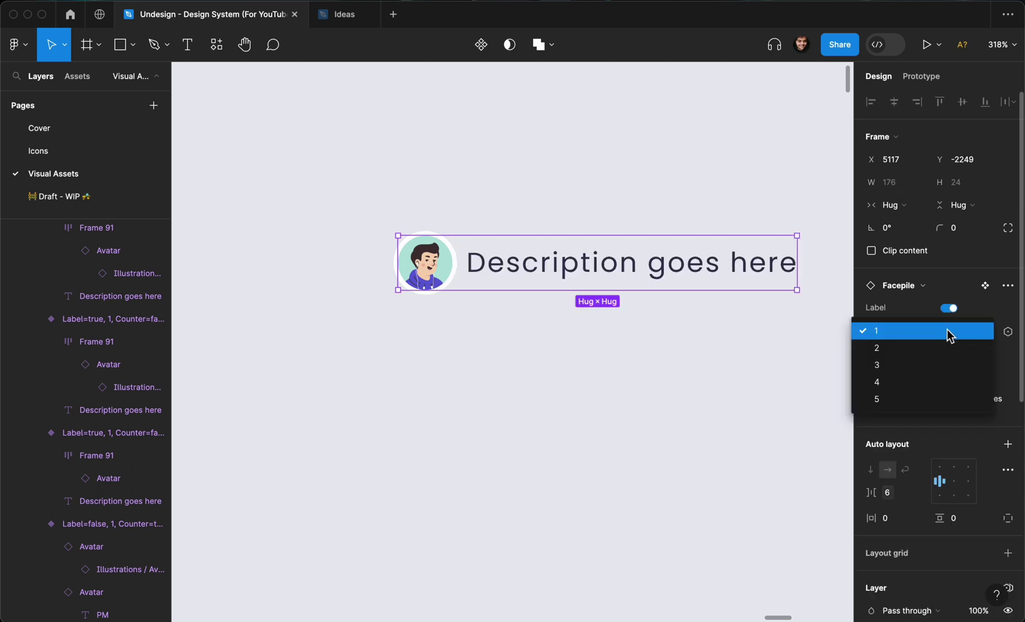
left_click(940, 347)
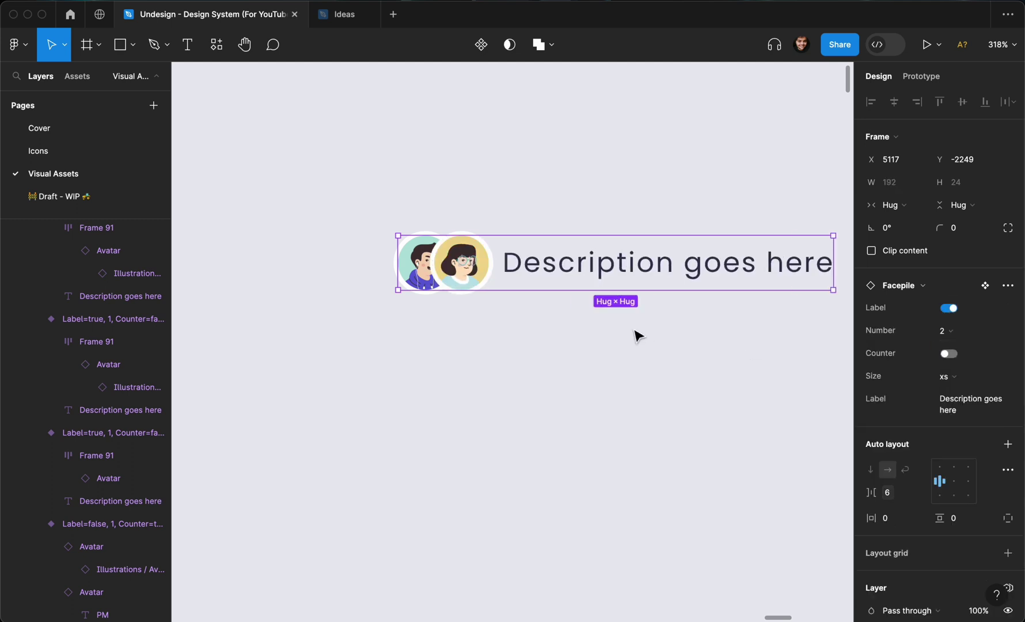
scroll(637, 336, "down", 3)
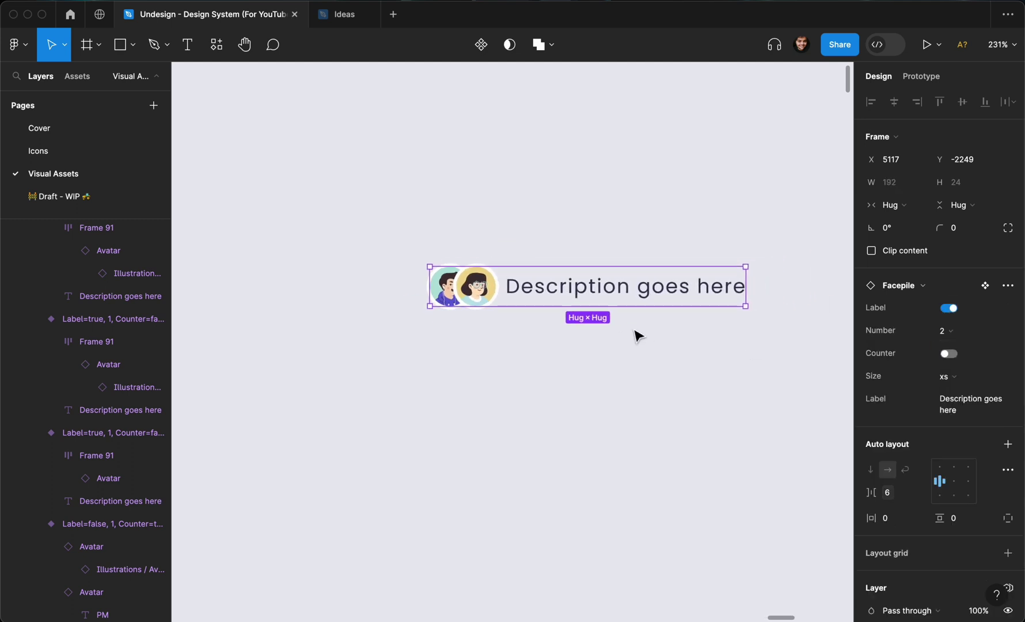
left_click(950, 354)
left_click(959, 399)
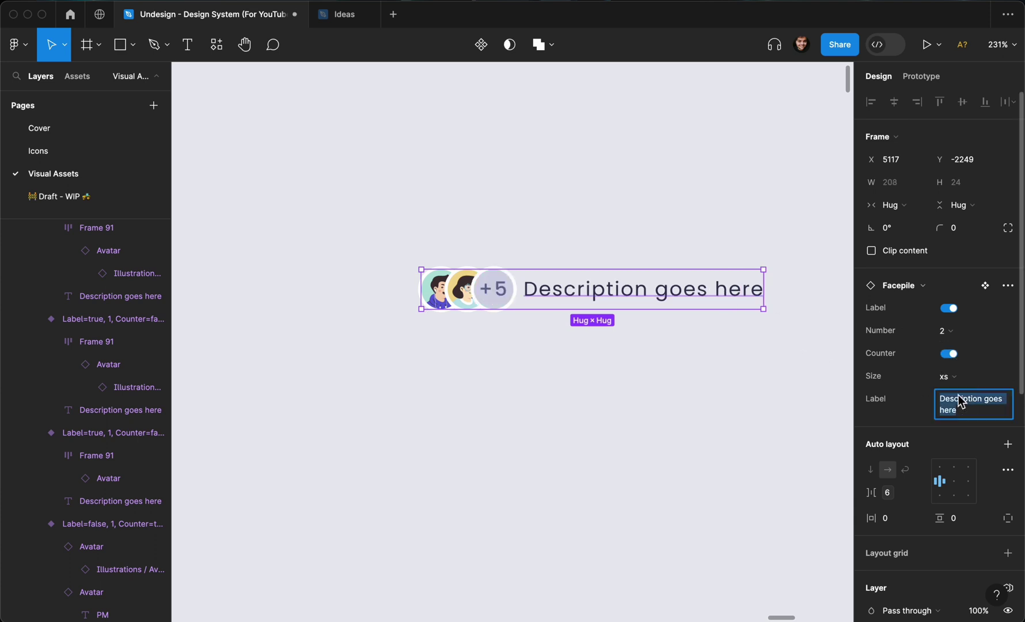
type("other")
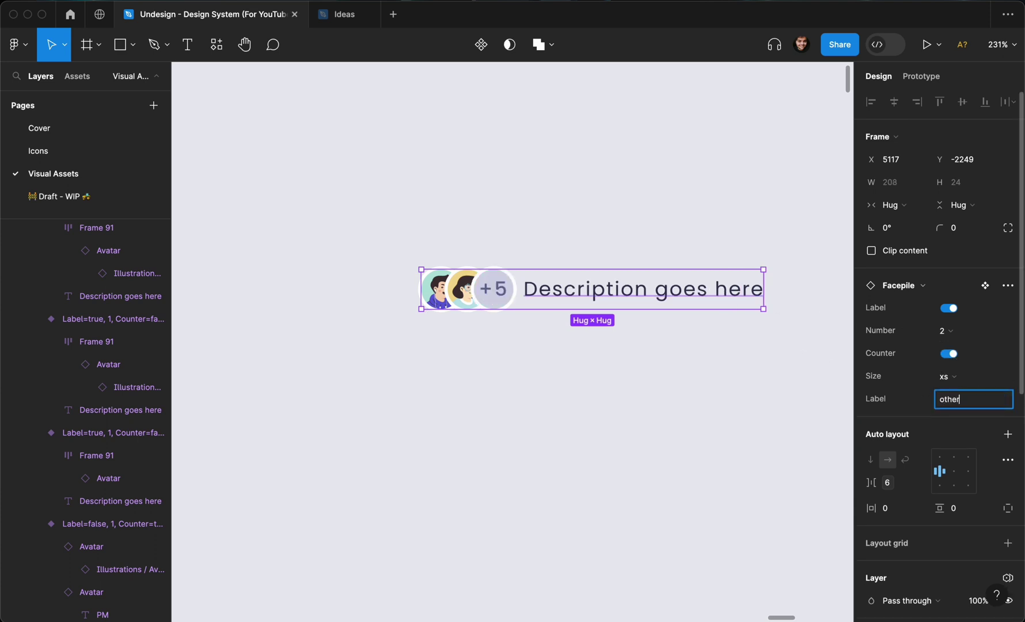
type(" people follow this user")
key("Return")
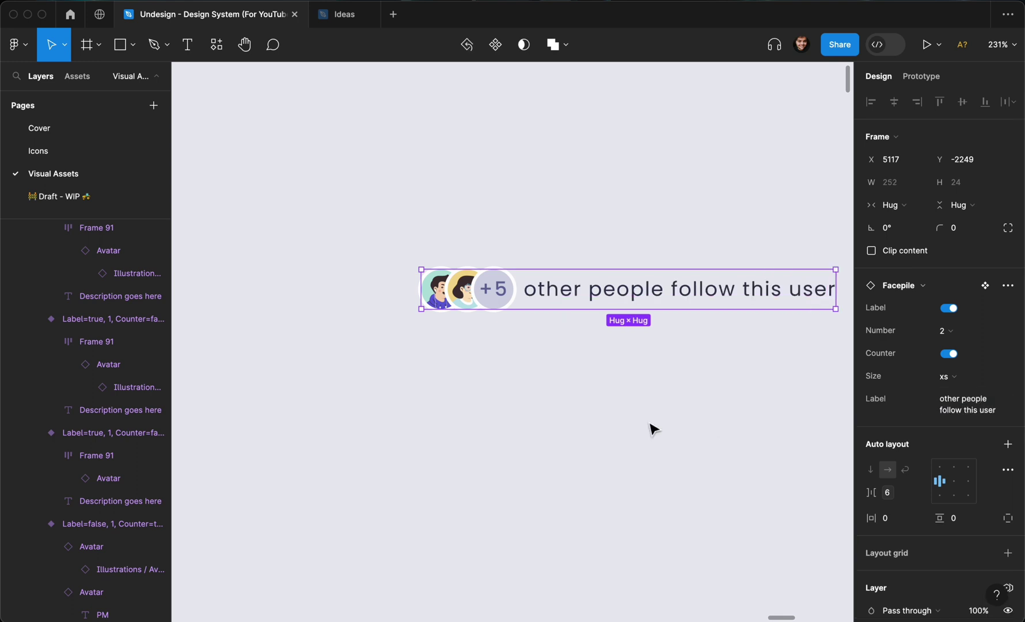
- Step the instance's Number through 3 and 4 to 5 avatars and turn Counter off
left_click(622, 423)
left_click(799, 286)
scroll(799, 287, "right", 2)
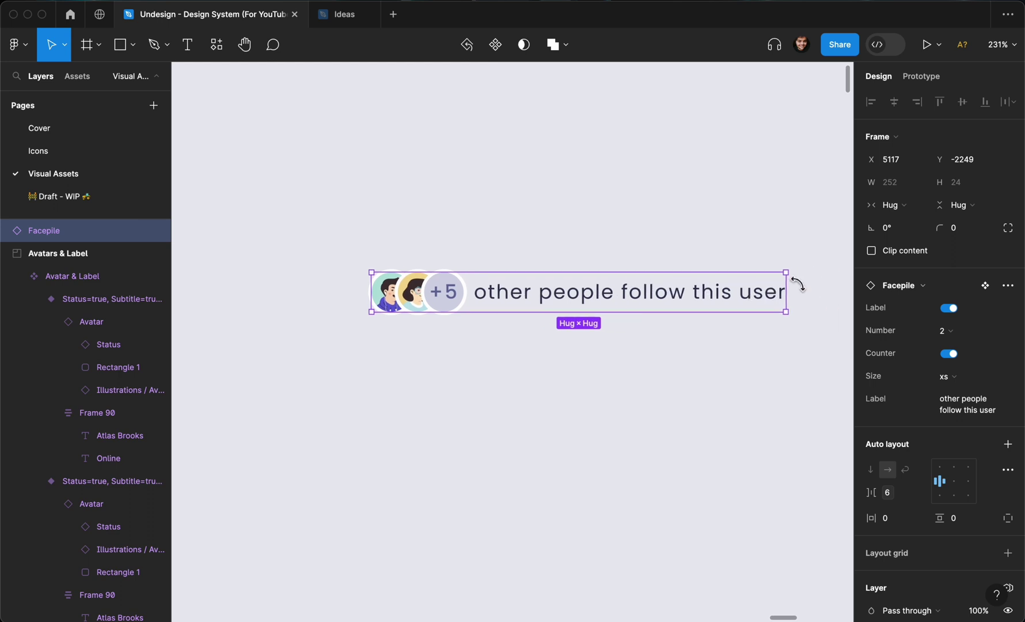
left_click(953, 331)
left_click(952, 346)
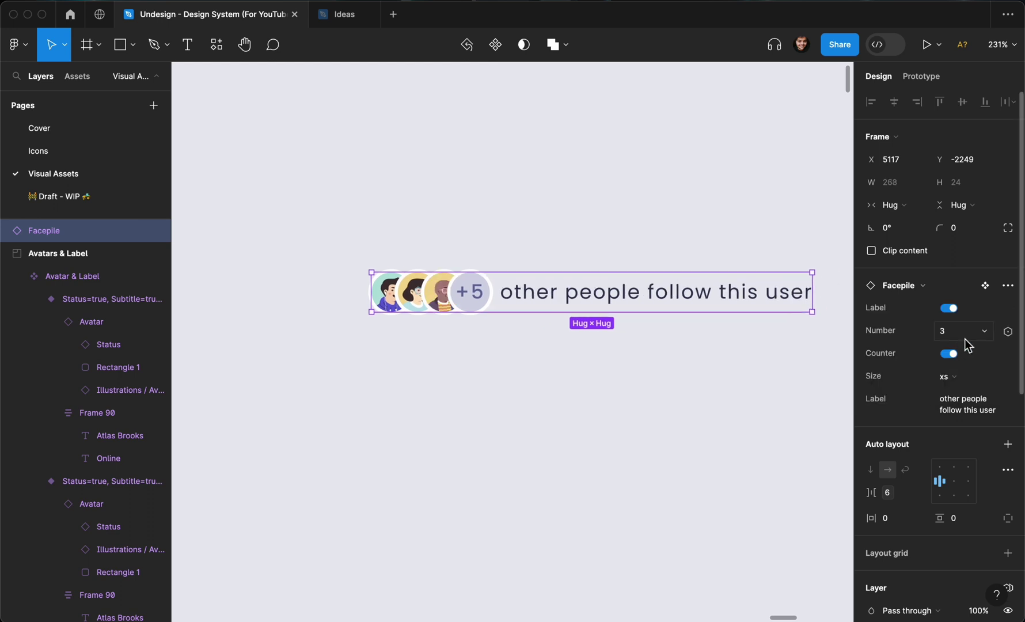
left_click(957, 334)
left_click(957, 352)
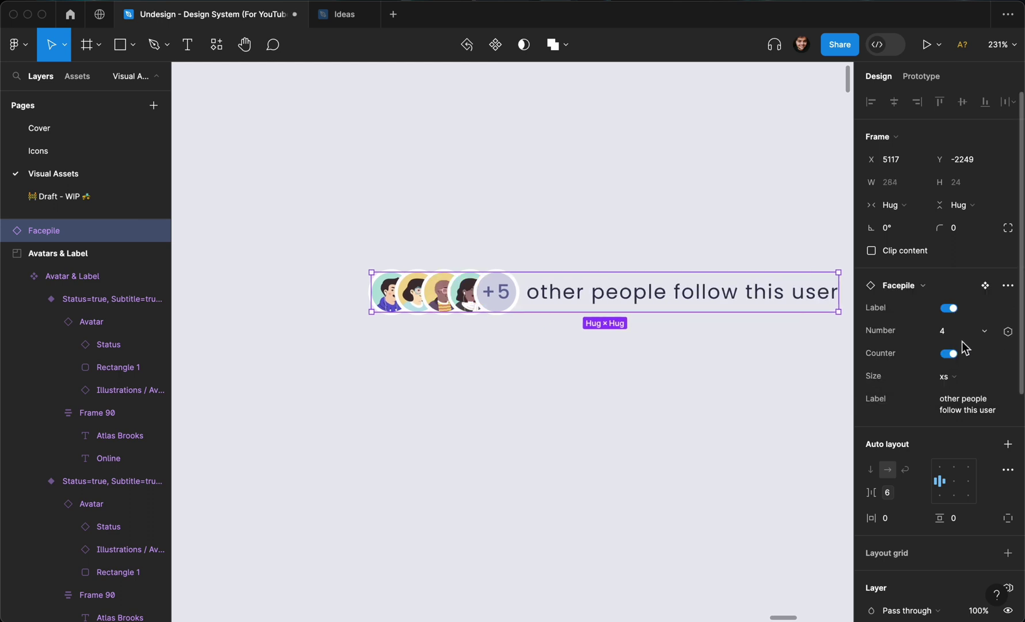
left_click(958, 340)
left_click(955, 350)
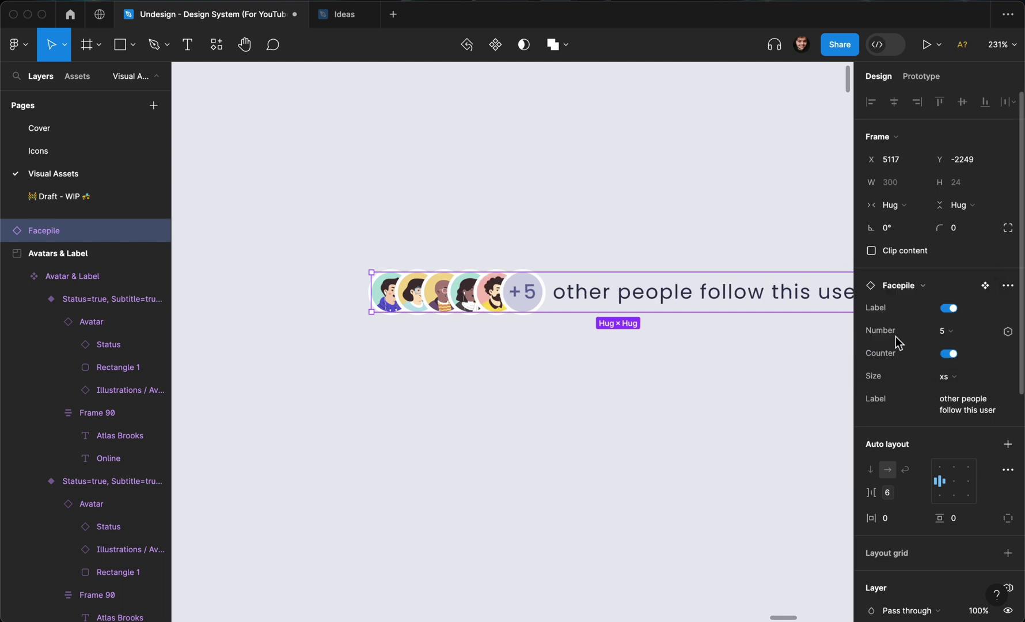
left_click(950, 356)
- Prefix the label so it reads '+ 5 other people follow this user'
left_click(599, 315)
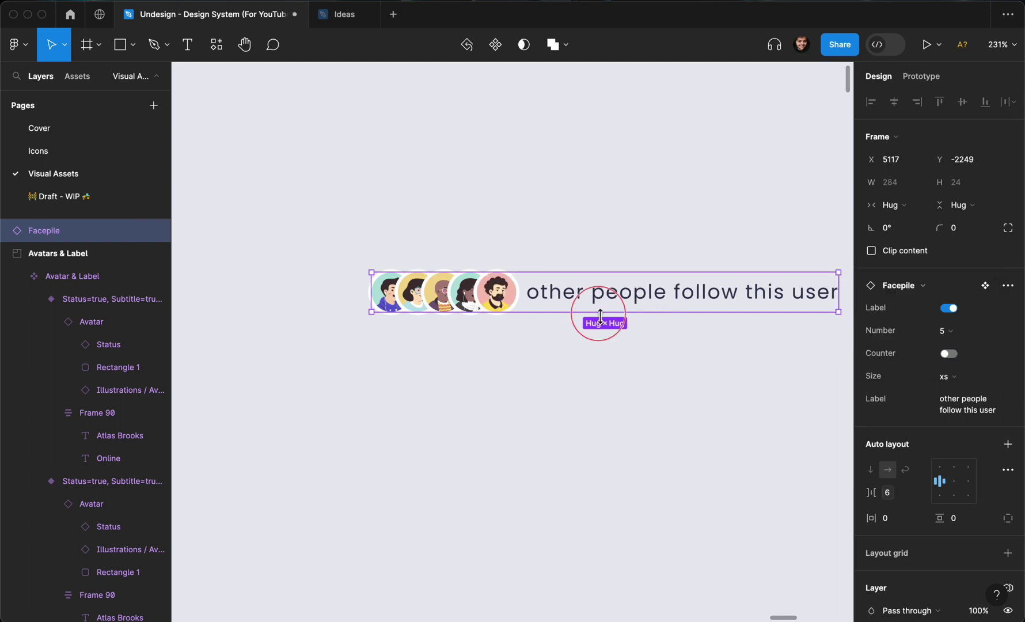
left_click(942, 400)
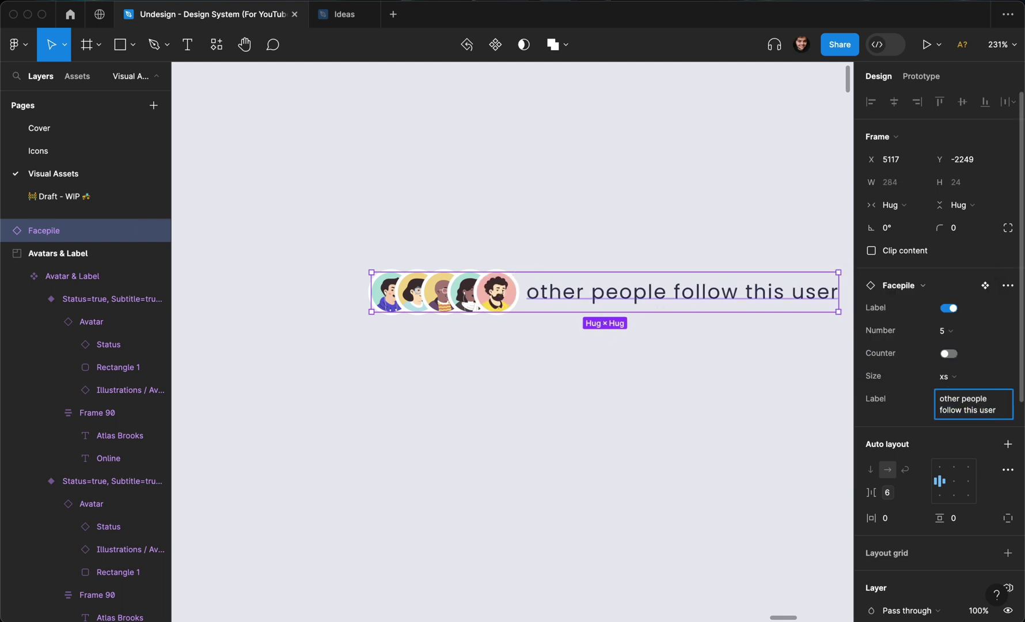
type("+ 5")
key("Return")
left_click(679, 370)
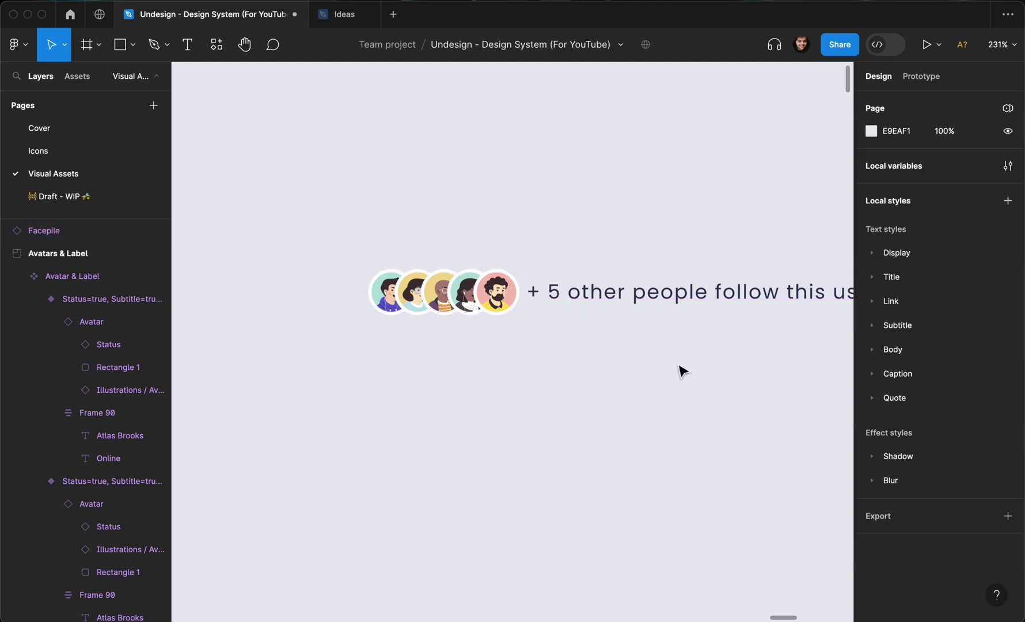
scroll(680, 362, "down", 3)
left_click(749, 322)
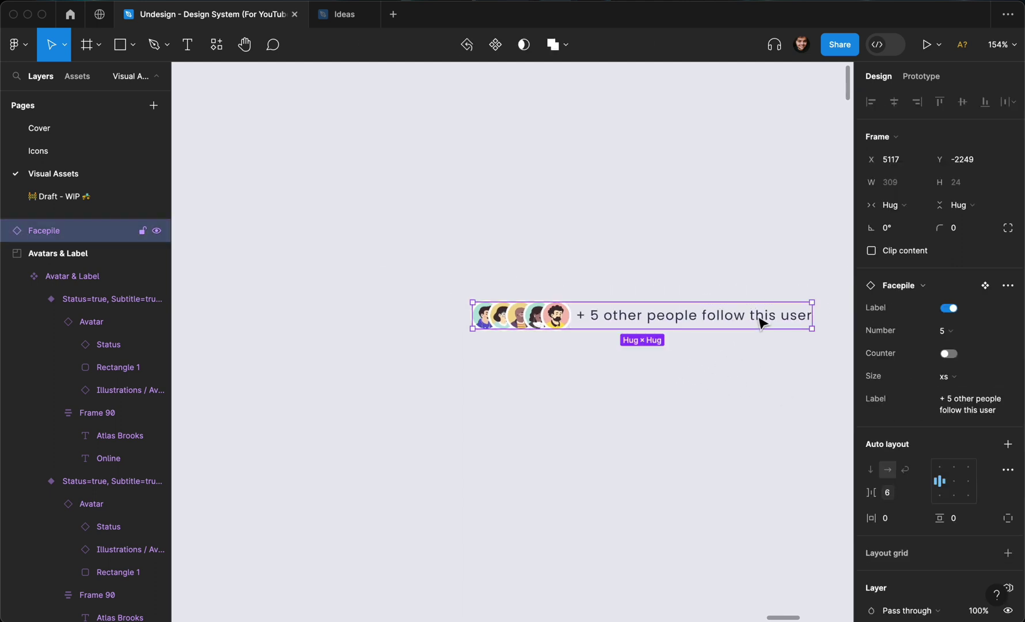
- Toggle the instance's Label property off and back on to test it
left_click(949, 309)
left_click(949, 308)
scroll(732, 251, "up", 2)
scroll(675, 253, "down", 4)
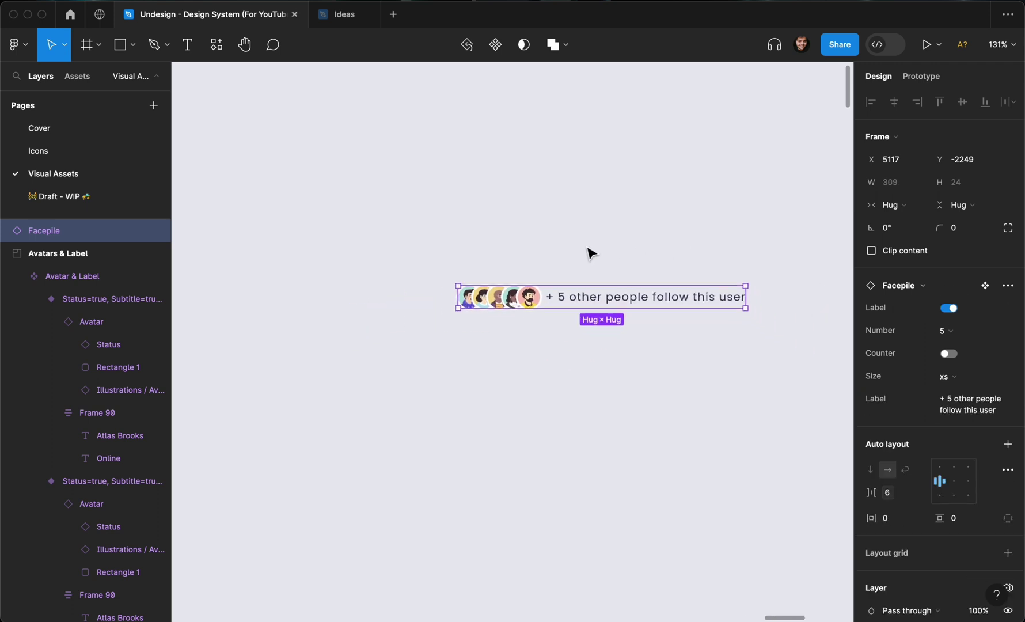
scroll(590, 251, "up", 3)
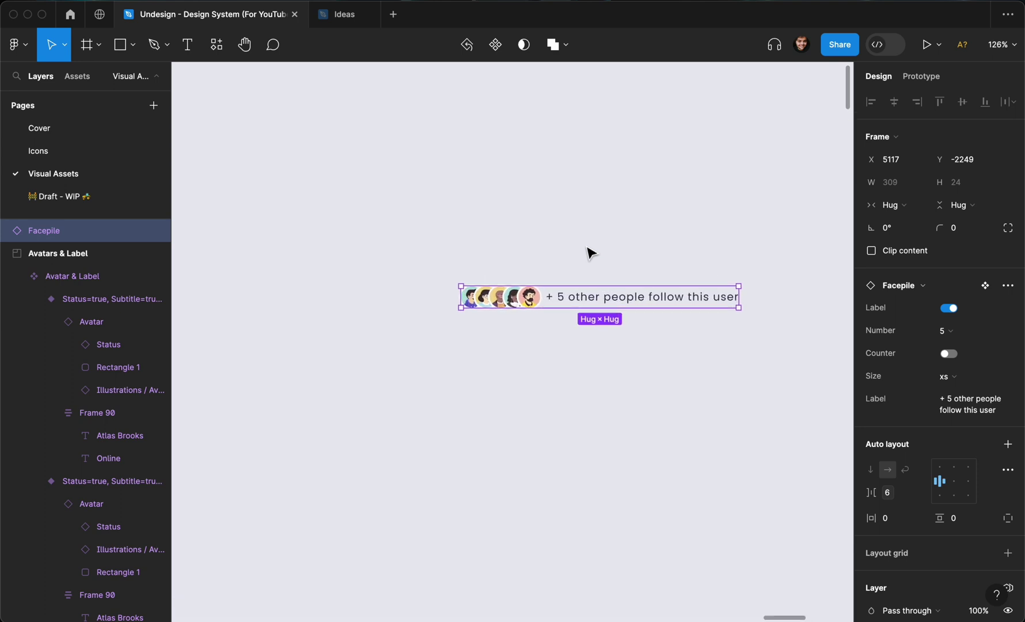